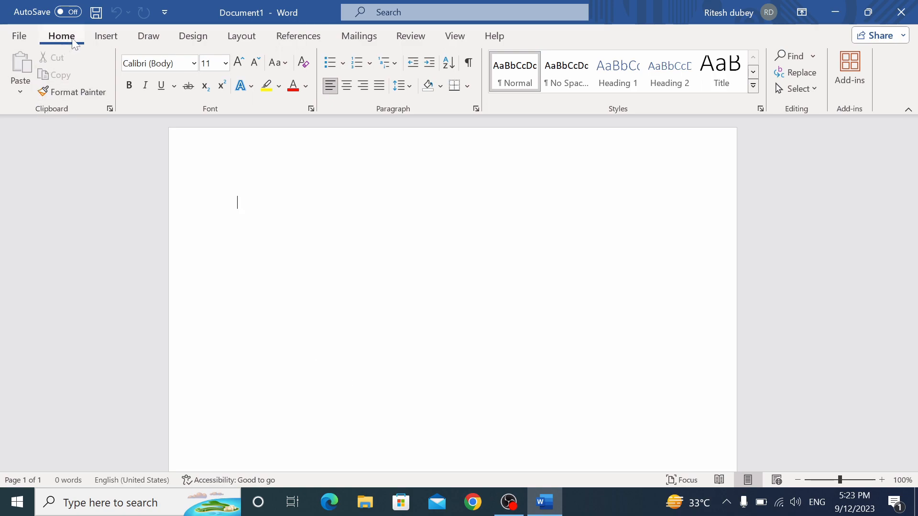
Browse the Insert through View ribbon tabs, back to Home, then show the View tab
click(106, 36)
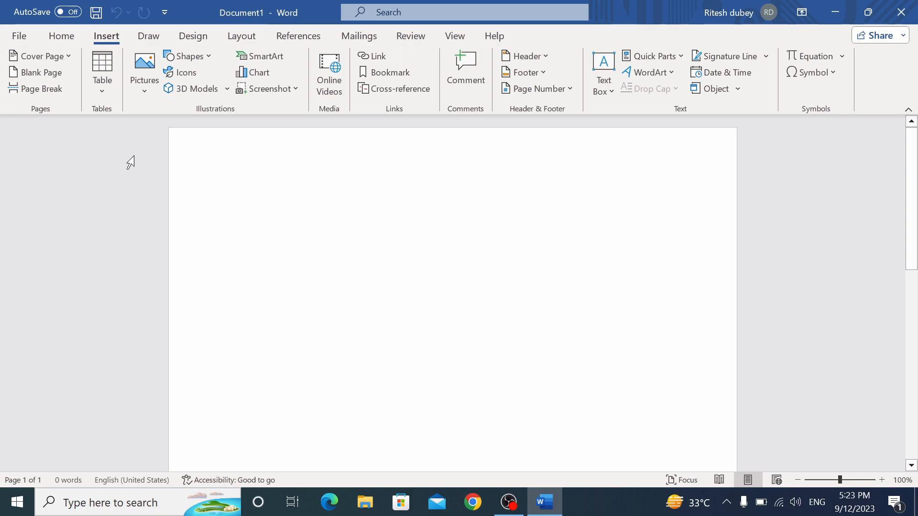
click(240, 37)
click(290, 39)
click(370, 38)
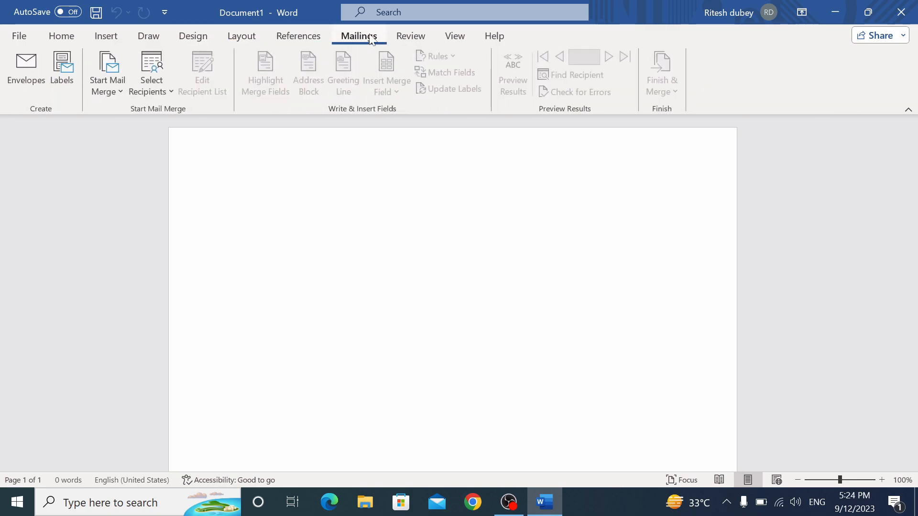
click(409, 36)
click(454, 36)
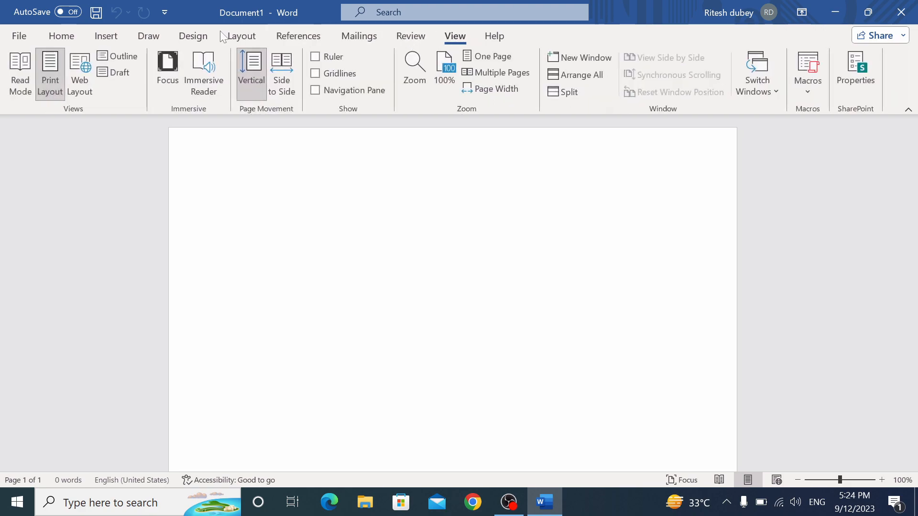
click(61, 35)
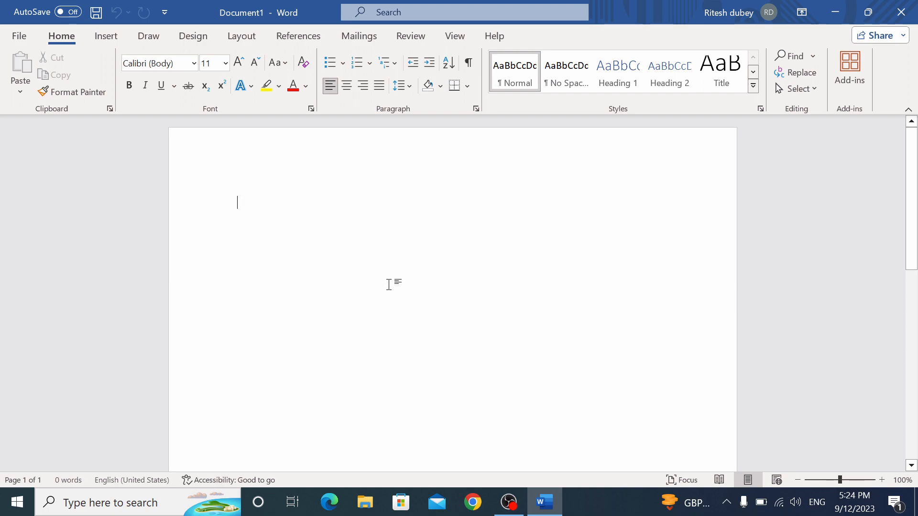
click(455, 36)
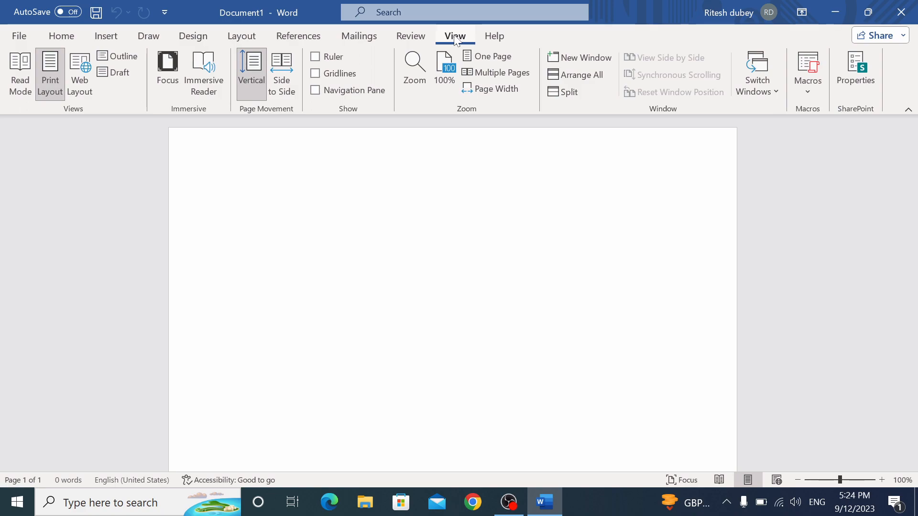
Turn on the Ruler and scroll down through the blank page
click(315, 57)
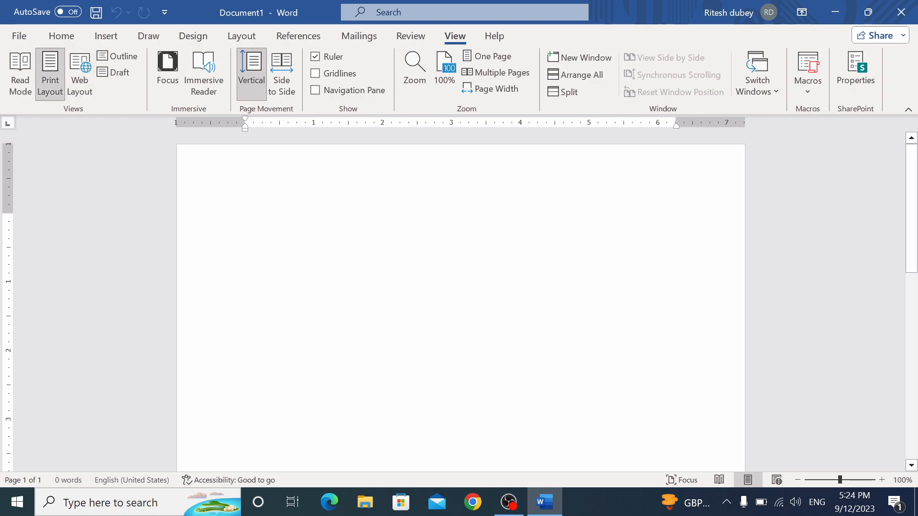
drag(911, 182, 887, 180)
Apply Normal 1-inch margins and A4 paper size from the Layout tab
click(60, 37)
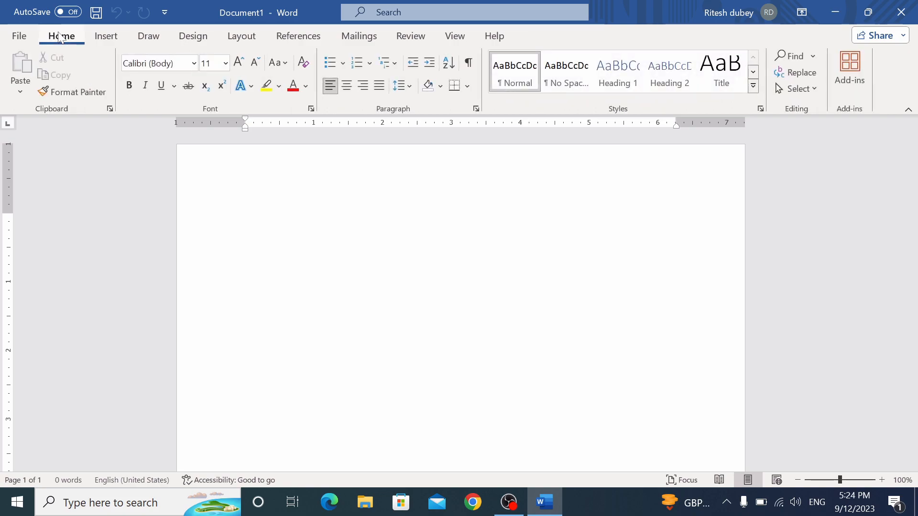
click(197, 41)
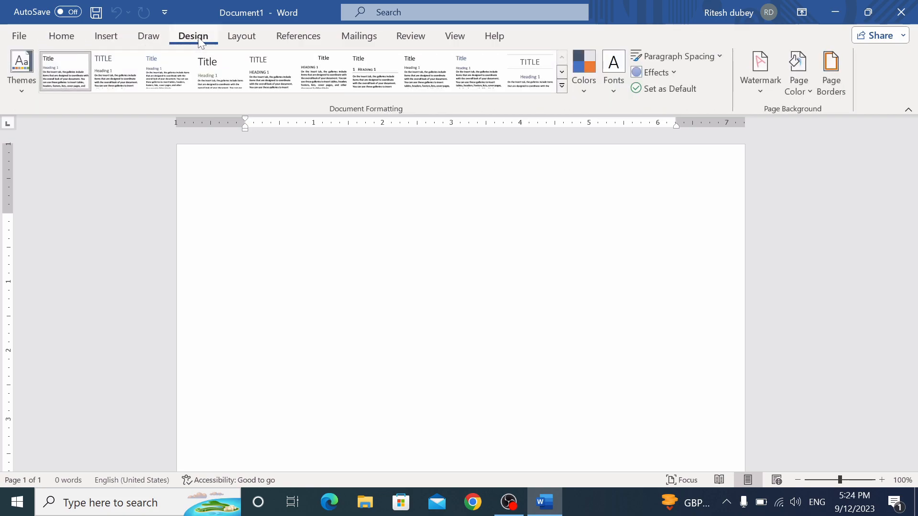
click(246, 38)
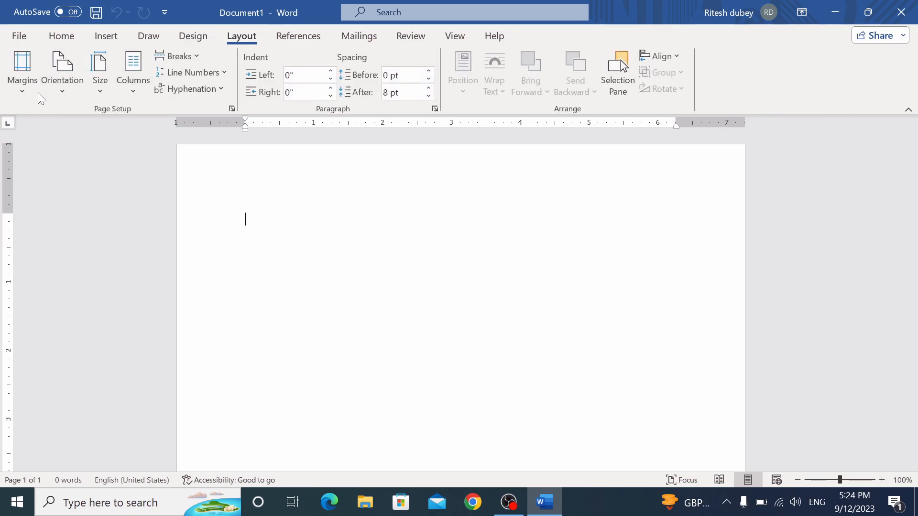
click(22, 76)
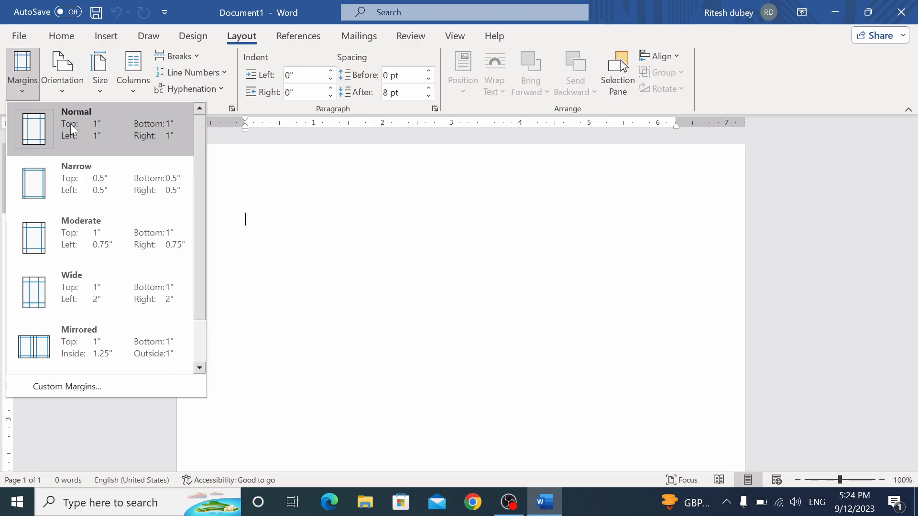
click(140, 137)
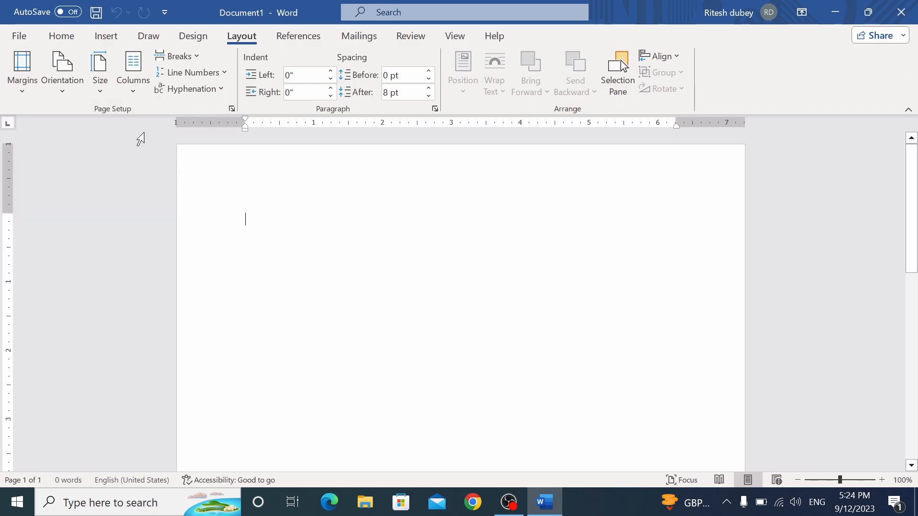
click(100, 72)
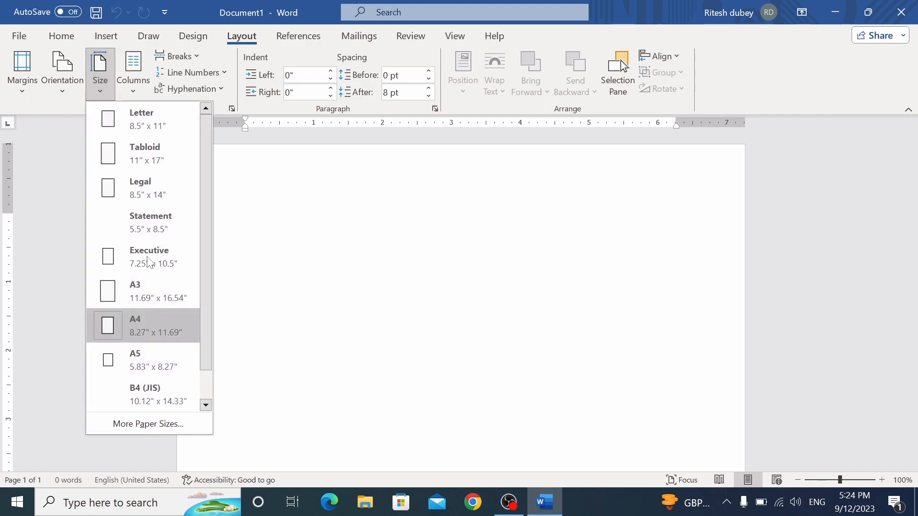
click(154, 329)
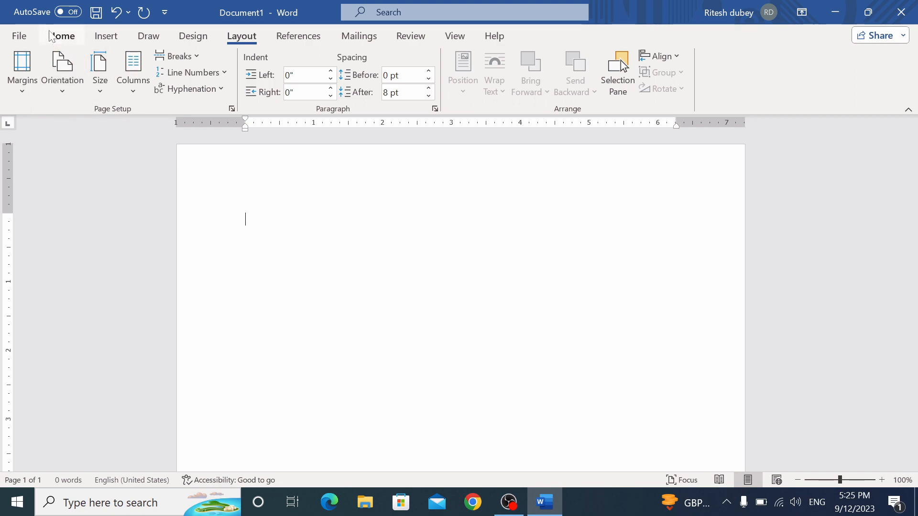
click(50, 36)
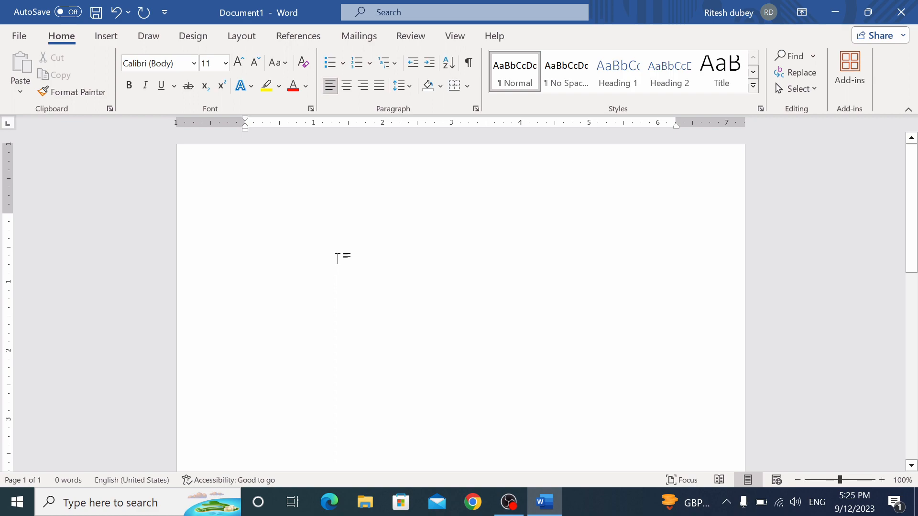
Generate five sample paragraphs by entering =rand() on the first line
text(=)
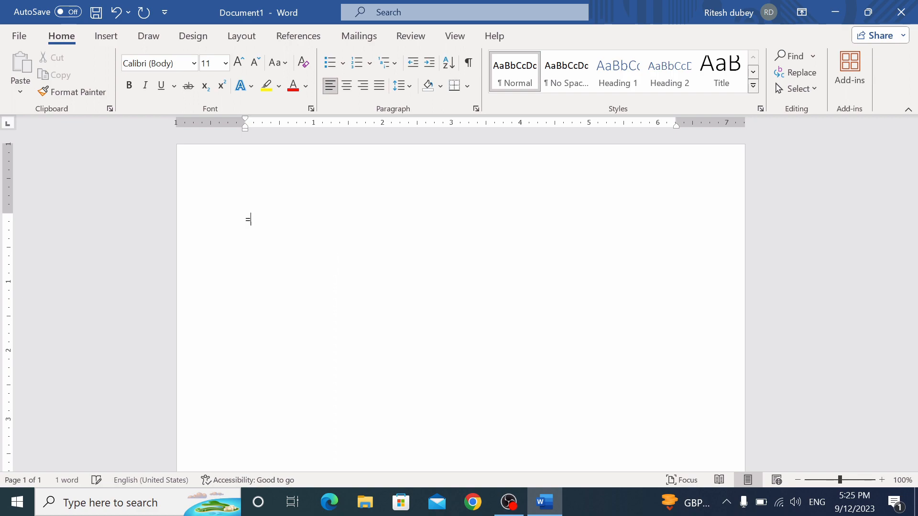
text(rand()
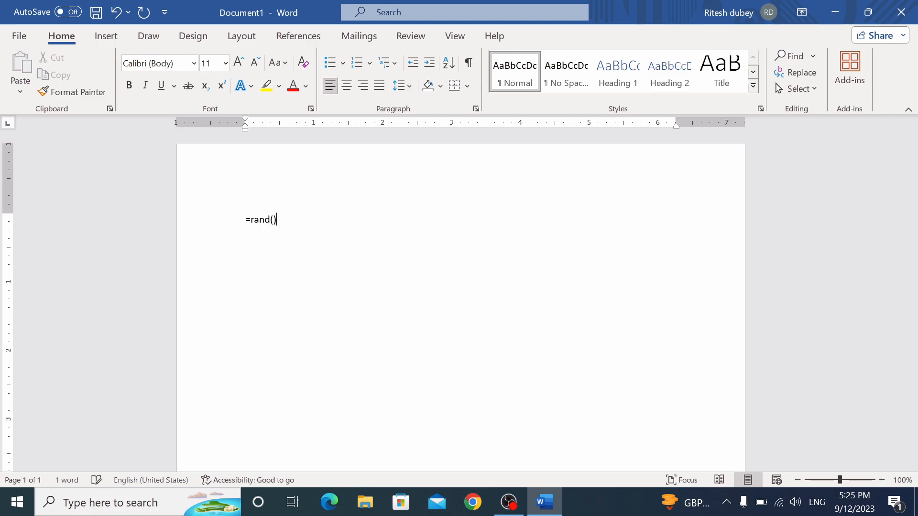
text())
key(Return)
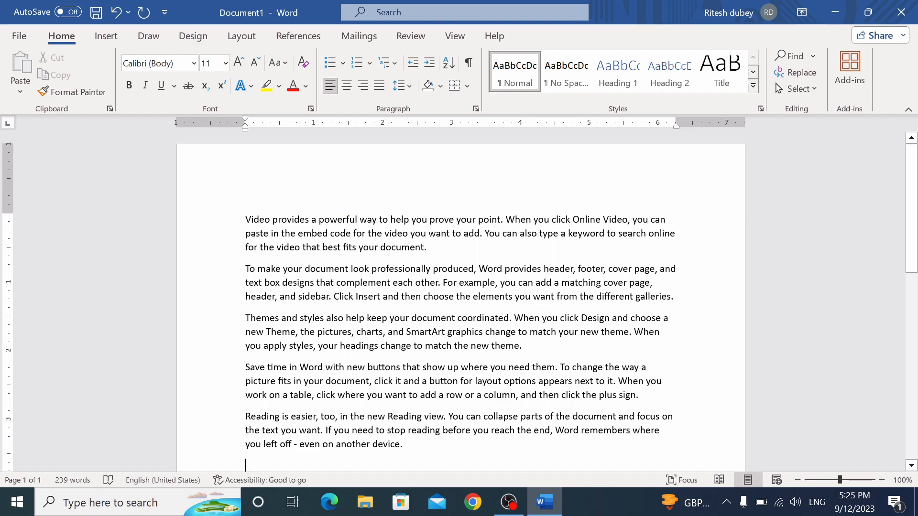
Set the first paragraph's line spacing to 1.0 after trying 1.5 and double spacing
triple_click(253, 220)
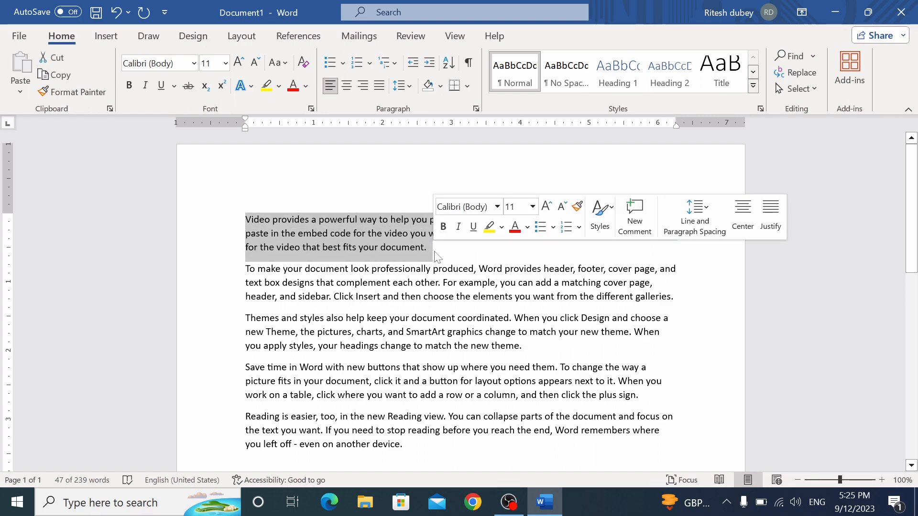
click(405, 89)
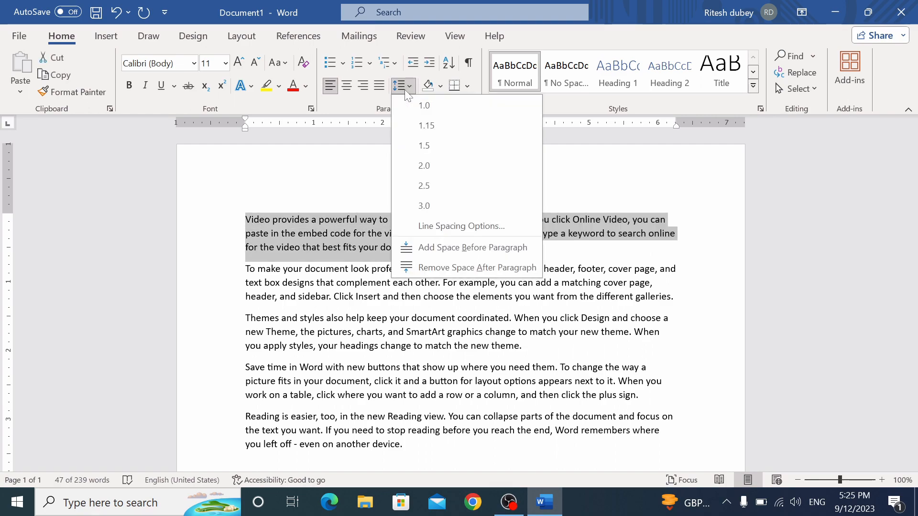
click(422, 143)
click(404, 86)
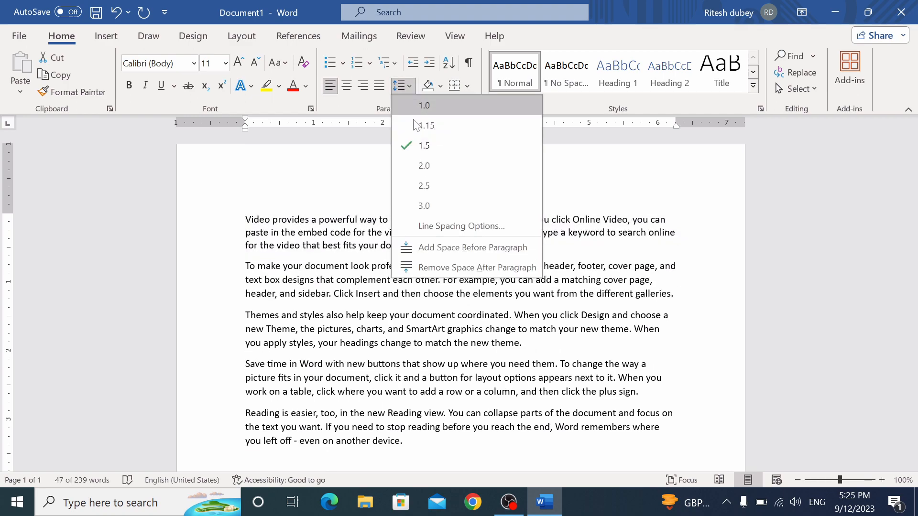
click(426, 176)
click(404, 85)
click(408, 106)
key(Right)
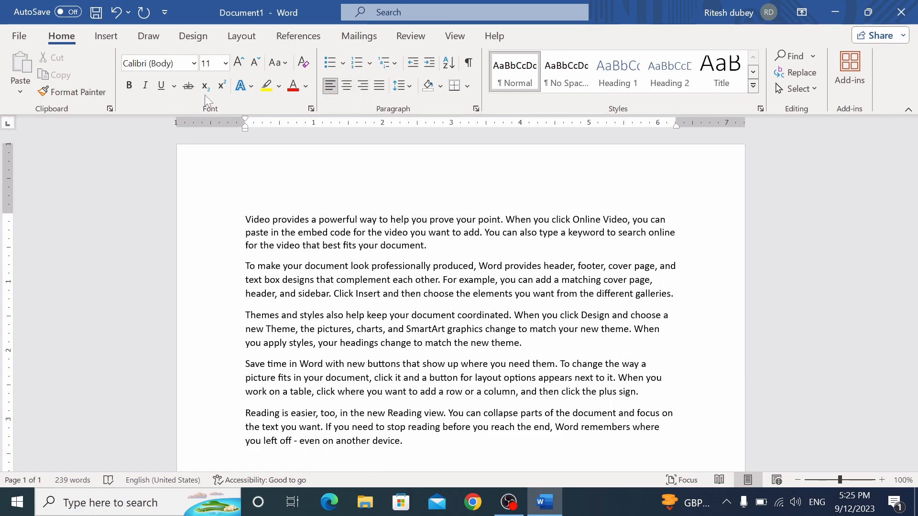
Type H20 below the text, trying subscript and superscript on the 2 and undoing both
scroll(459, 287, down, 3)
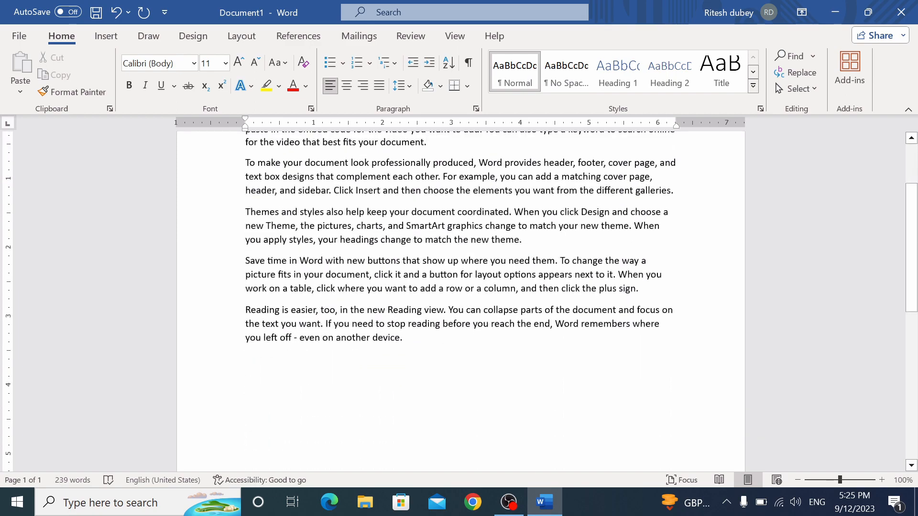
text(20)
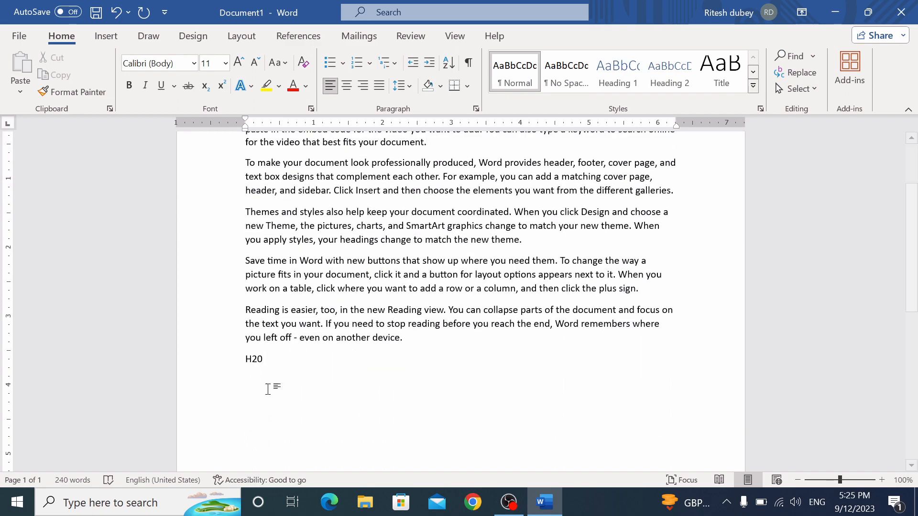
drag(252, 359, 258, 360)
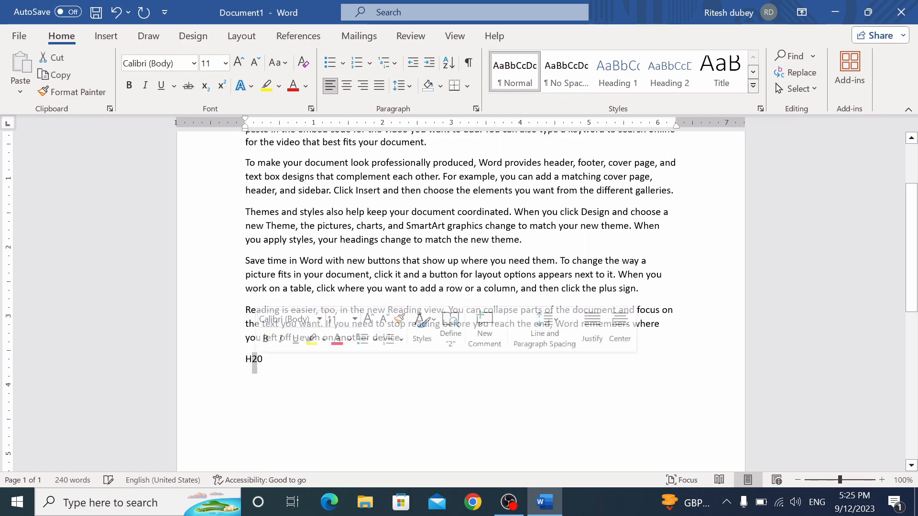
click(209, 88)
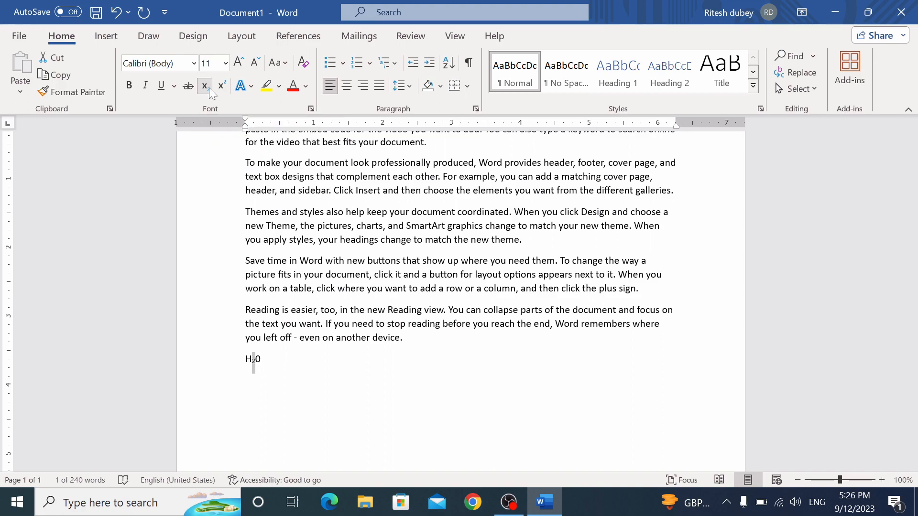
key(ctrl+z)
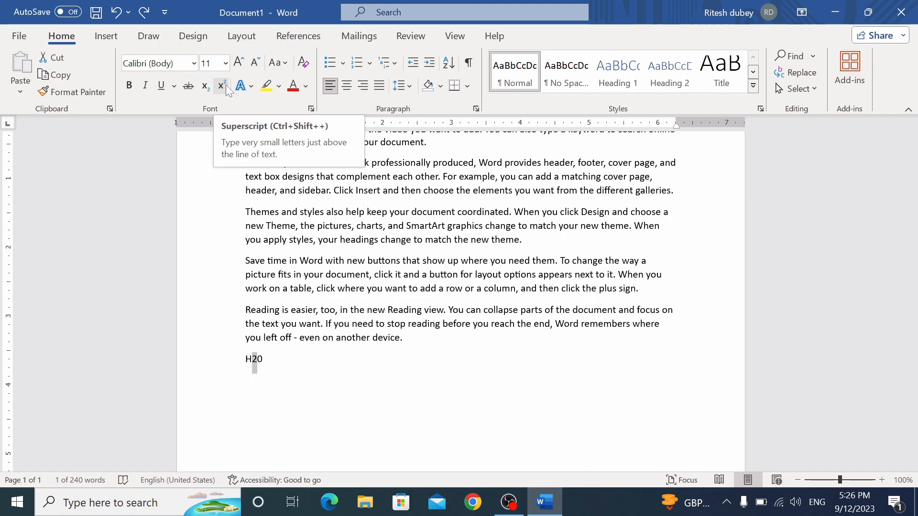
click(222, 86)
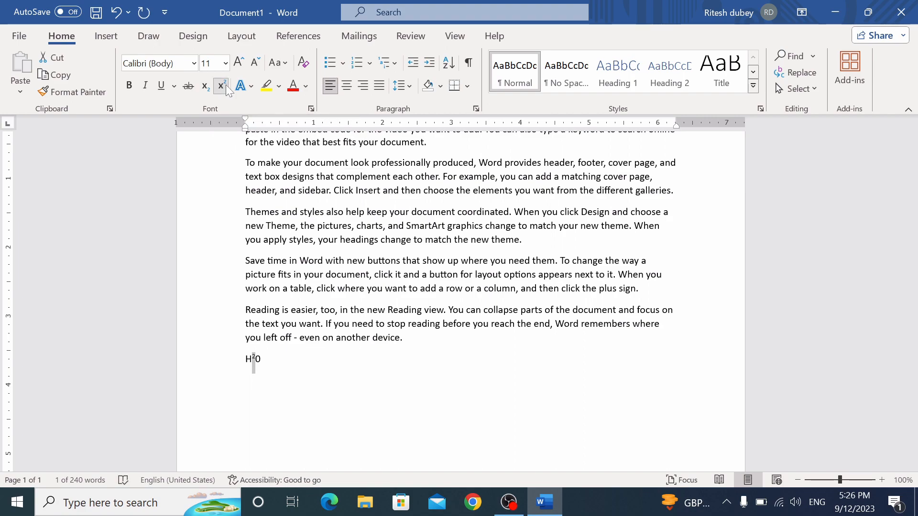
key(ctrl+z)
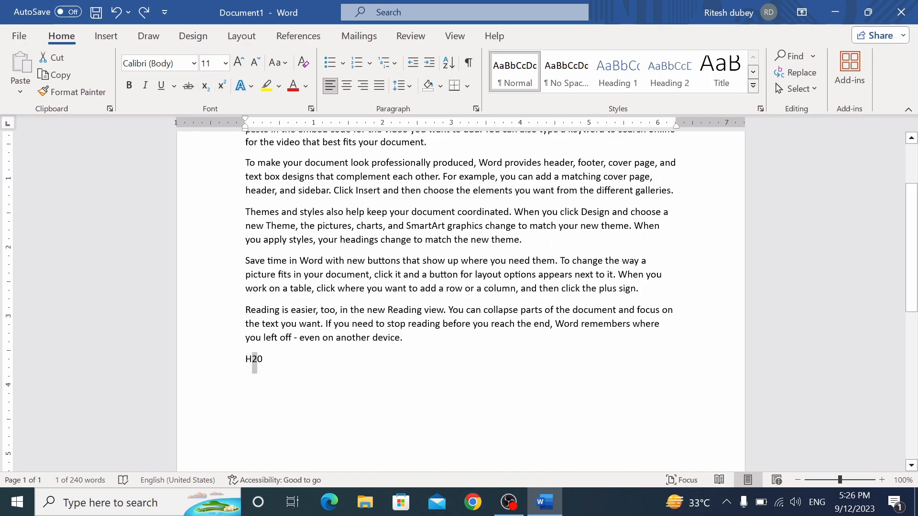
scroll(460, 301, up, 3)
Resize the first paragraph's font, trying 20 pt and leaving it at 14 pt
drag(245, 219, 433, 249)
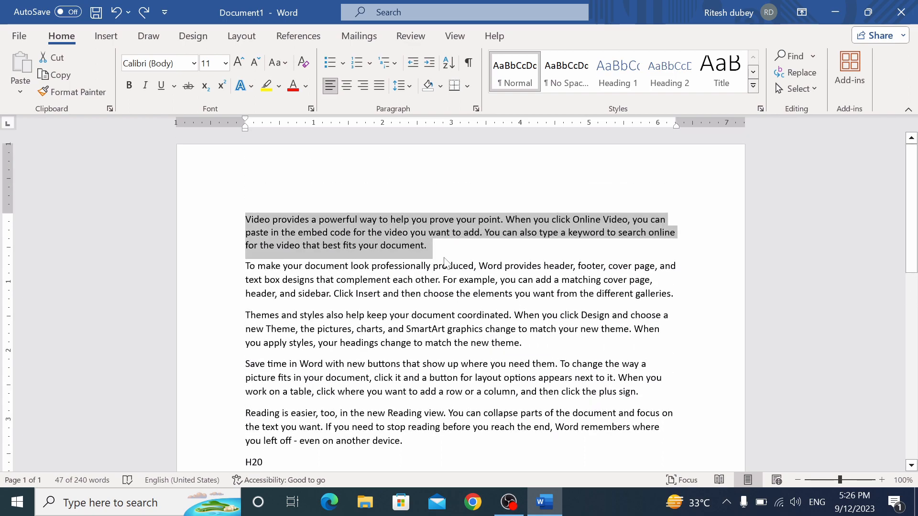
key(ctrl+shift+period)
key(ctrl+shift+period)
key(ctrl+shift+period)
key(ctrl+shift+period)
key(ctrl+shift+period)
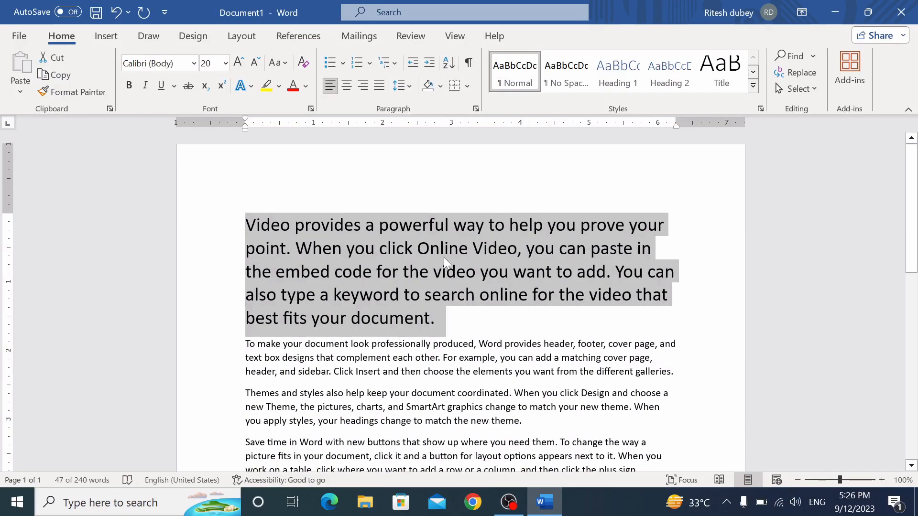
key(ctrl+shift+comma)
key(ctrl+shift+comma)
key(ctrl+shift+comma)
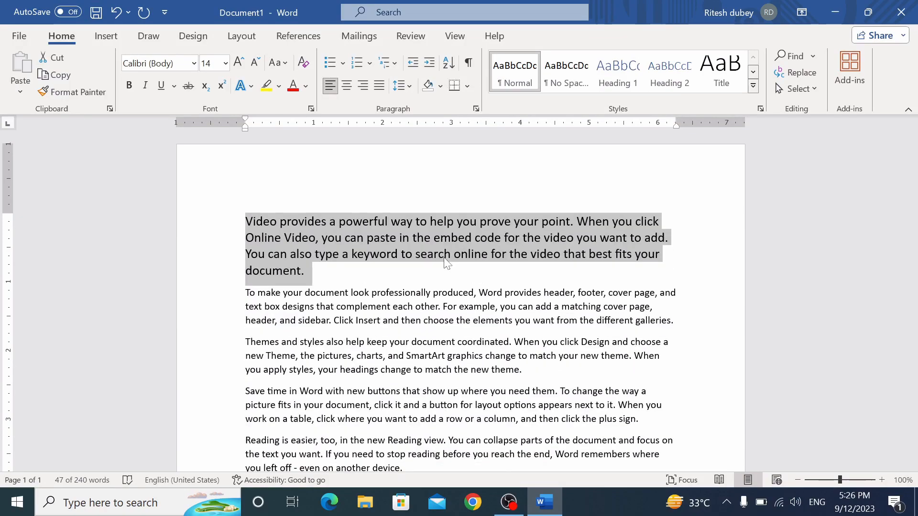
click(238, 63)
click(238, 65)
click(238, 64)
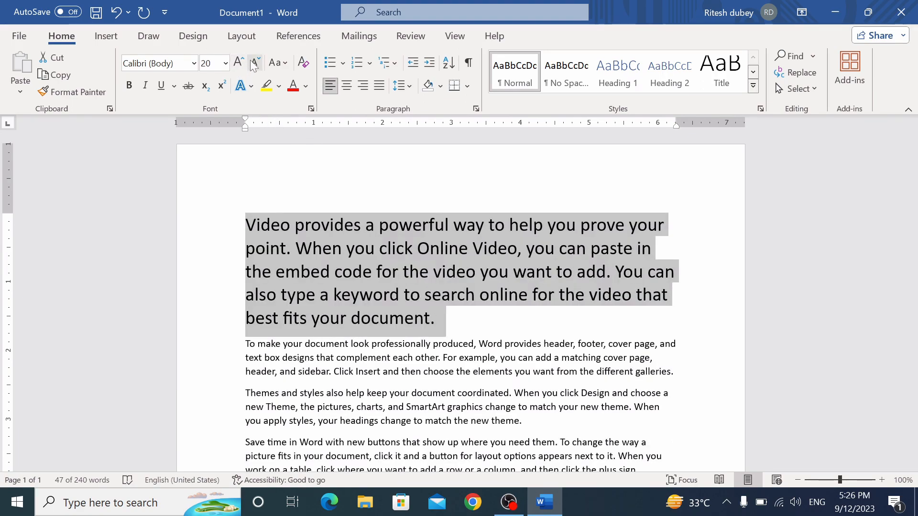
click(253, 63)
click(253, 63)
click(253, 63)
click(253, 63)
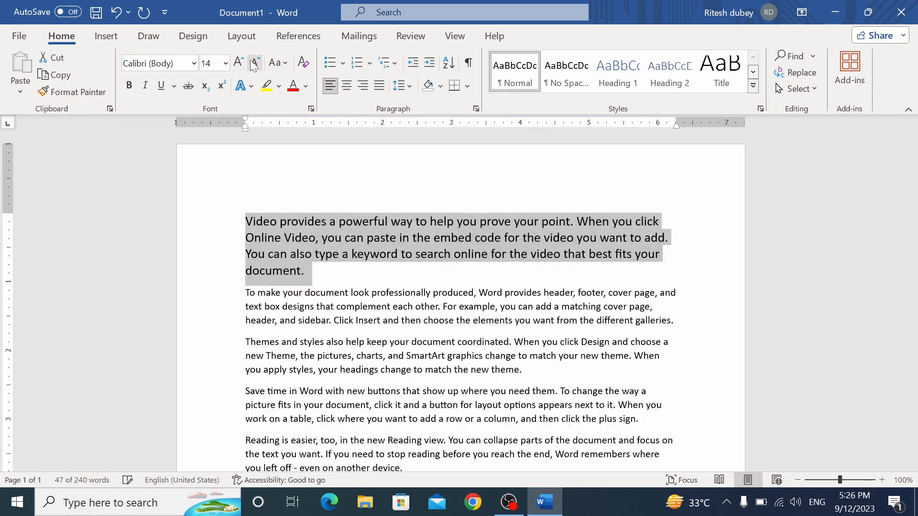
click(338, 286)
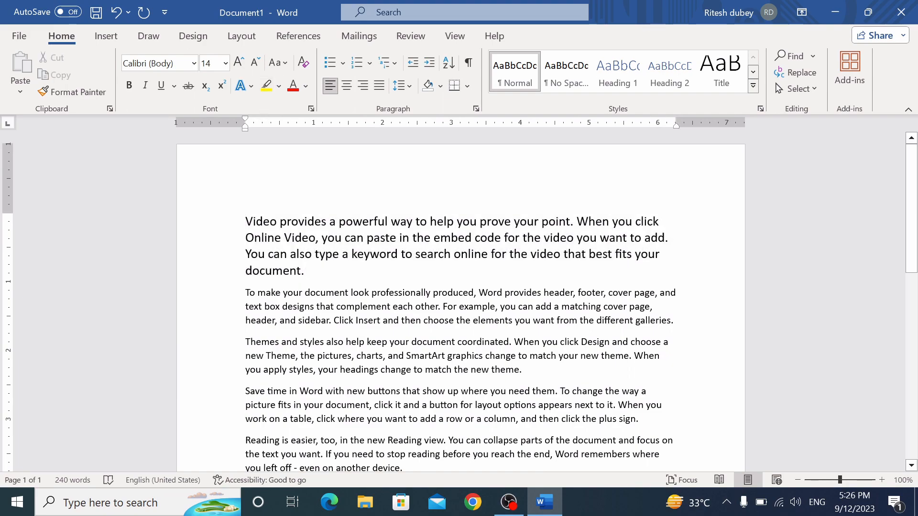
drag(245, 222, 550, 421)
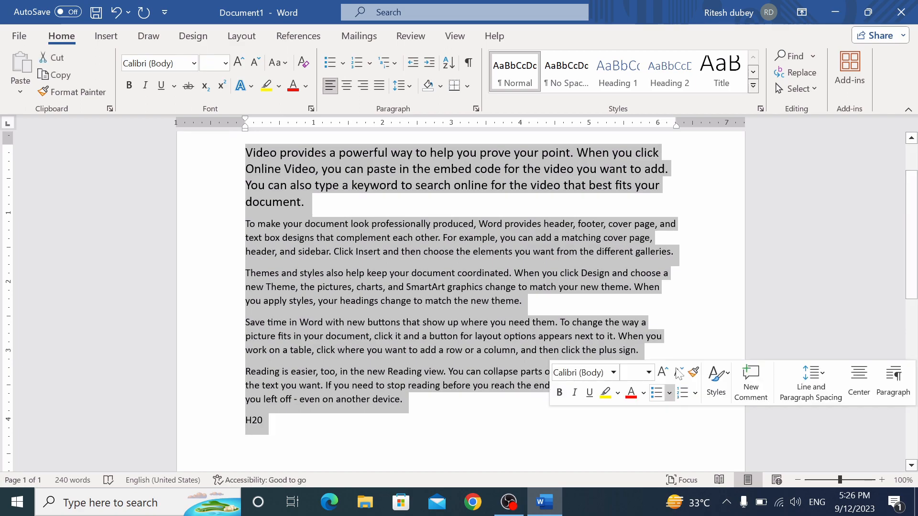
Apply sentence case, lowercase and UPPERCASE in turn to the selected text
scroll(680, 345, up, 2)
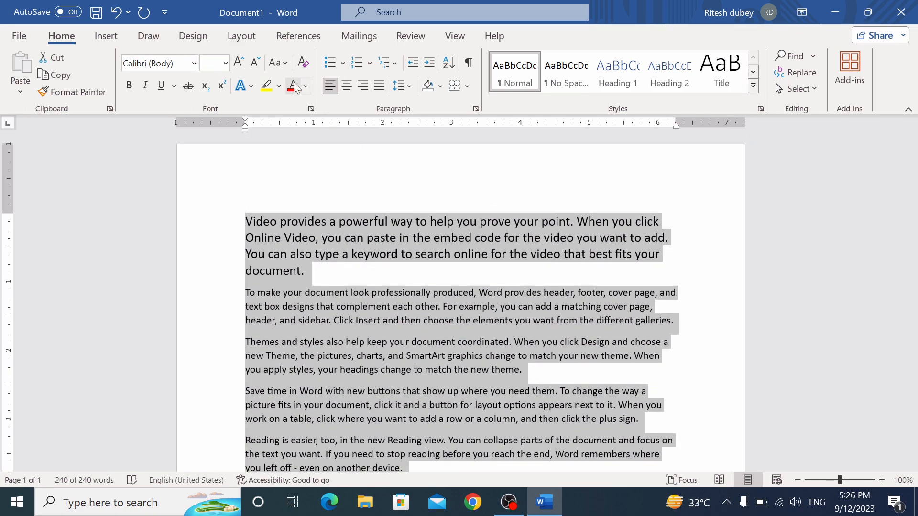
click(285, 64)
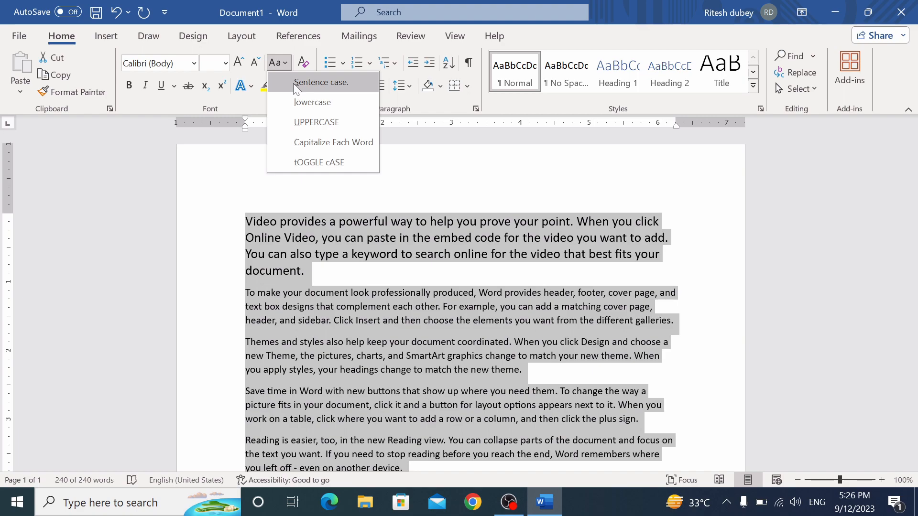
click(294, 83)
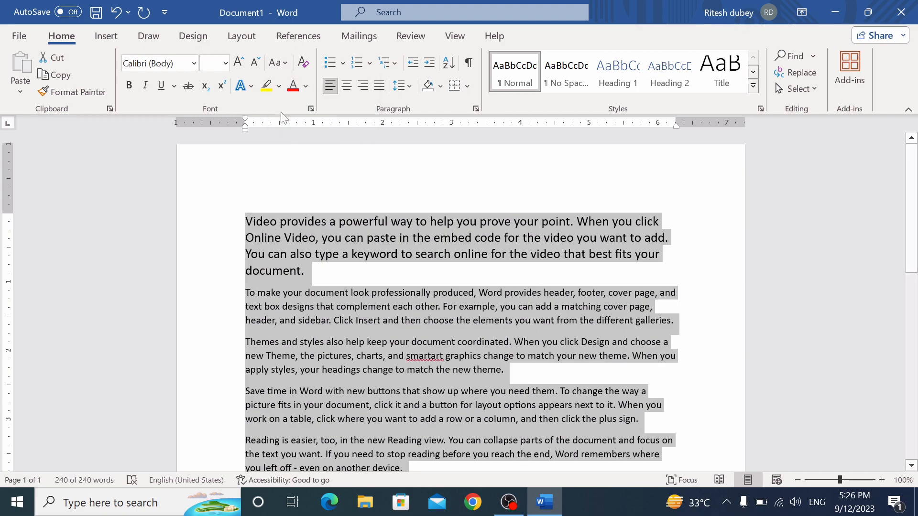
click(281, 63)
click(302, 103)
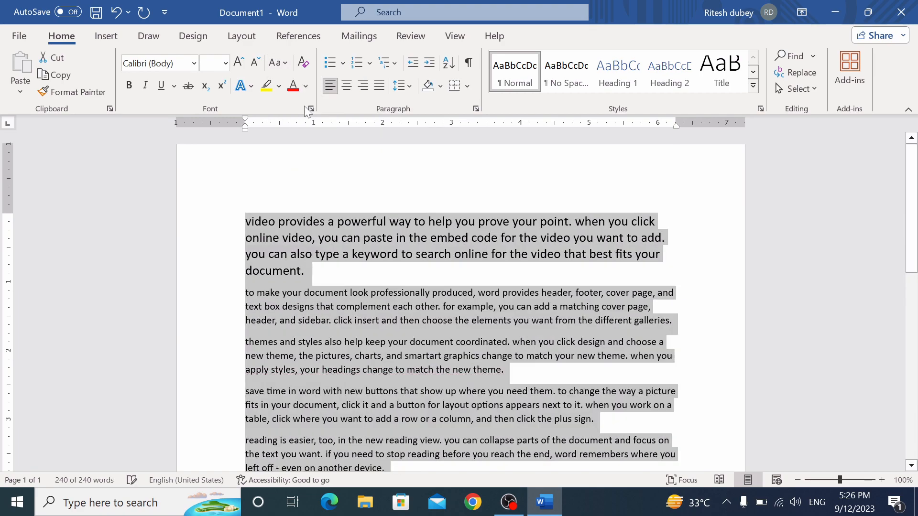
click(286, 67)
click(308, 121)
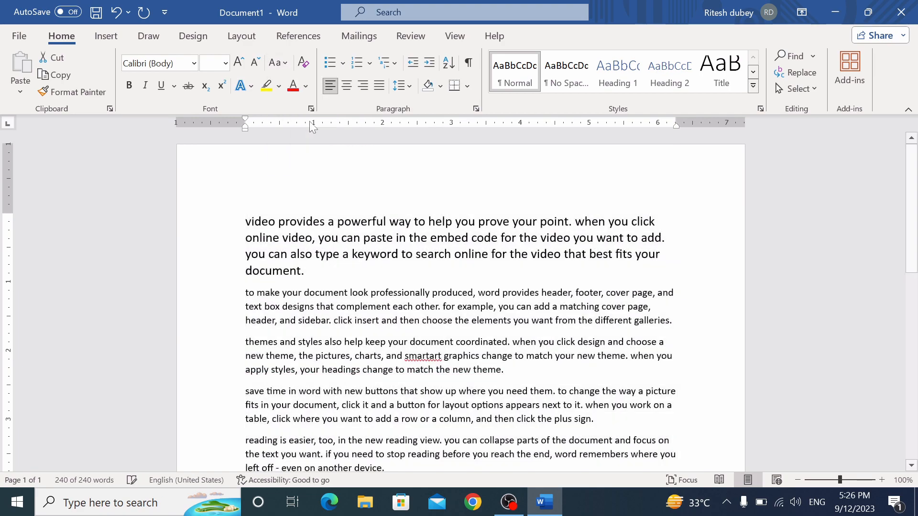
Try Capitalize Each Word and tOGGLE cASE, then settle on Sentence case
click(283, 64)
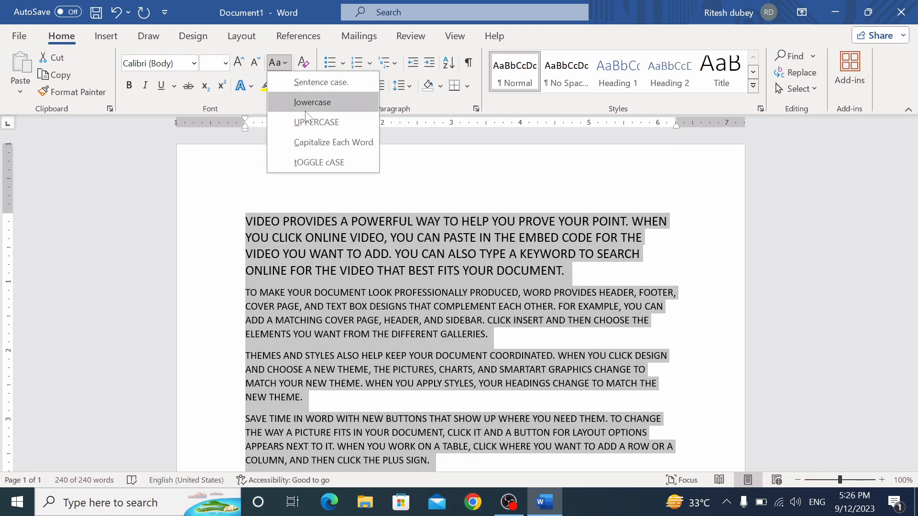
click(313, 144)
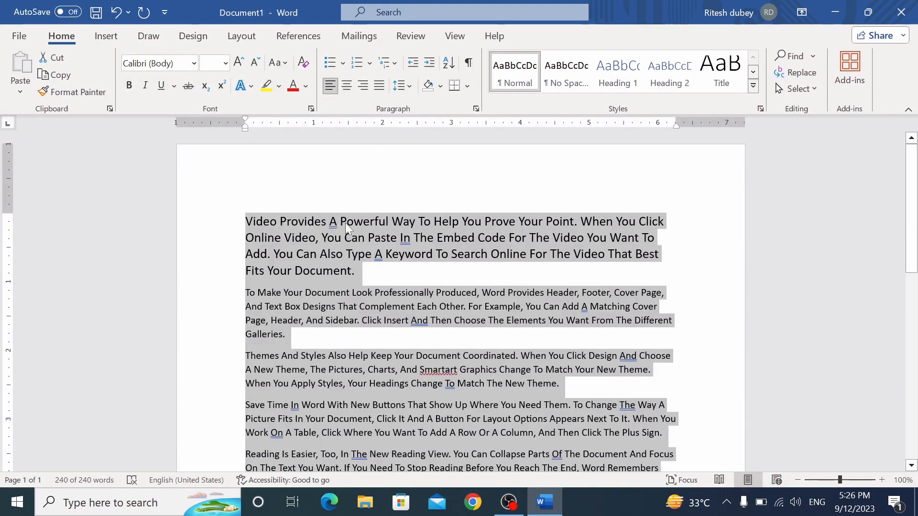
click(287, 66)
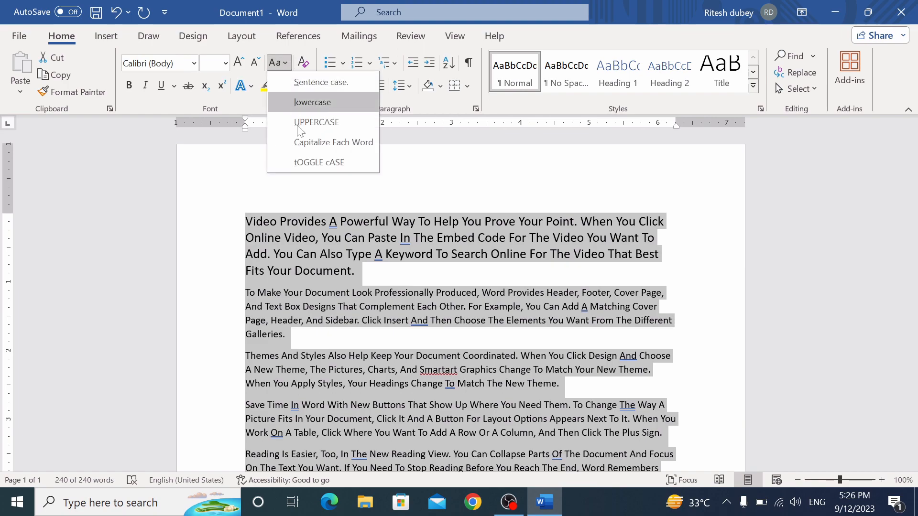
click(306, 161)
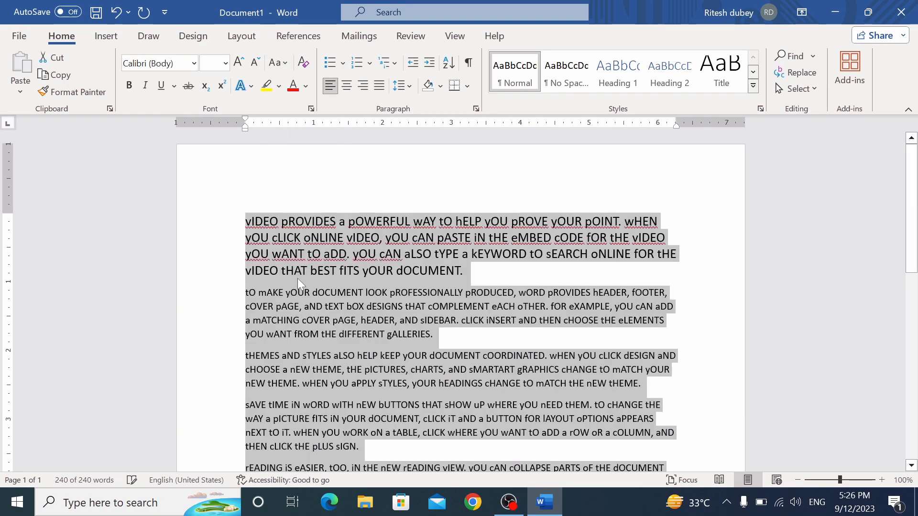
click(279, 62)
click(290, 82)
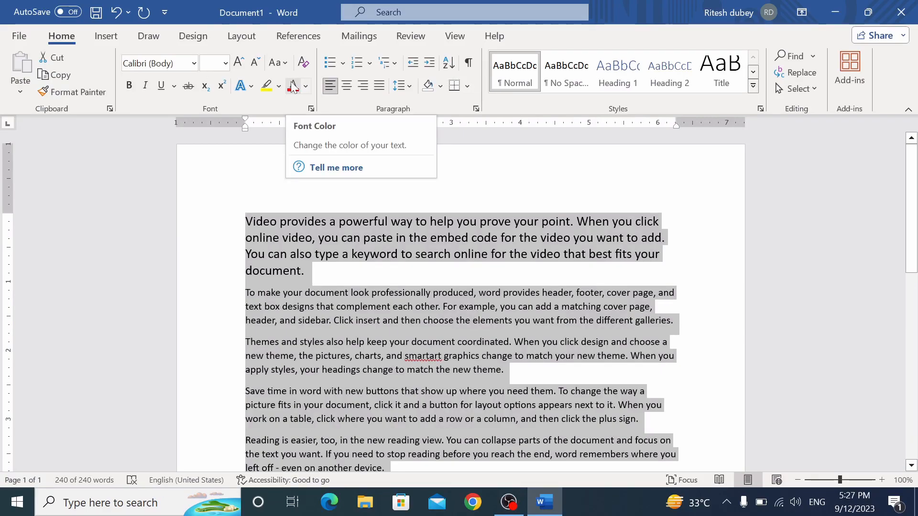
click(721, 191)
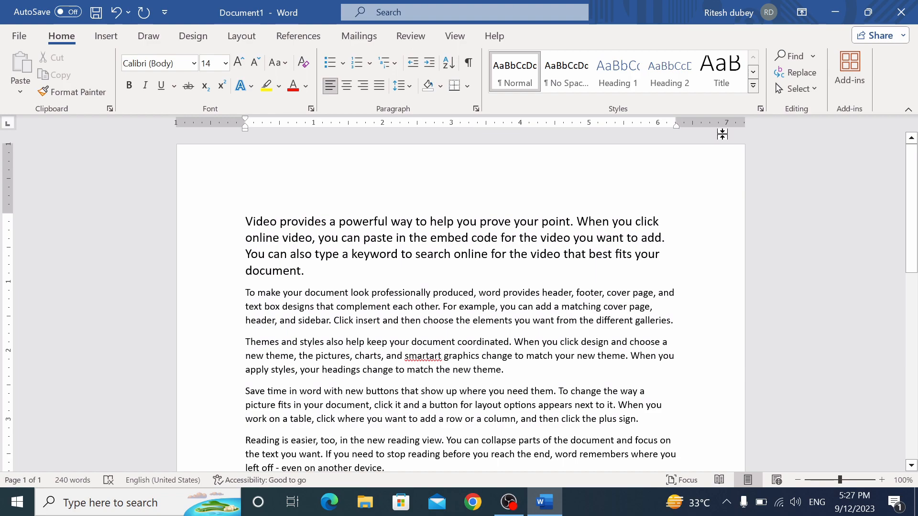
mouse_move(917, 180)
mouse_down()
mouse_move(917, 196)
mouse_move(916, 179)
mouse_up()
click(305, 271)
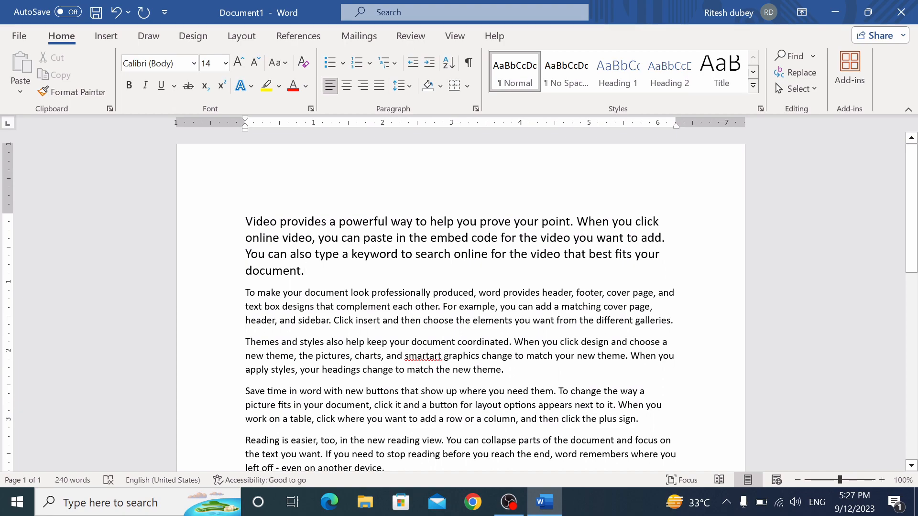
Search the document for the word 'help' in the Navigation pane
key(ctrl+f)
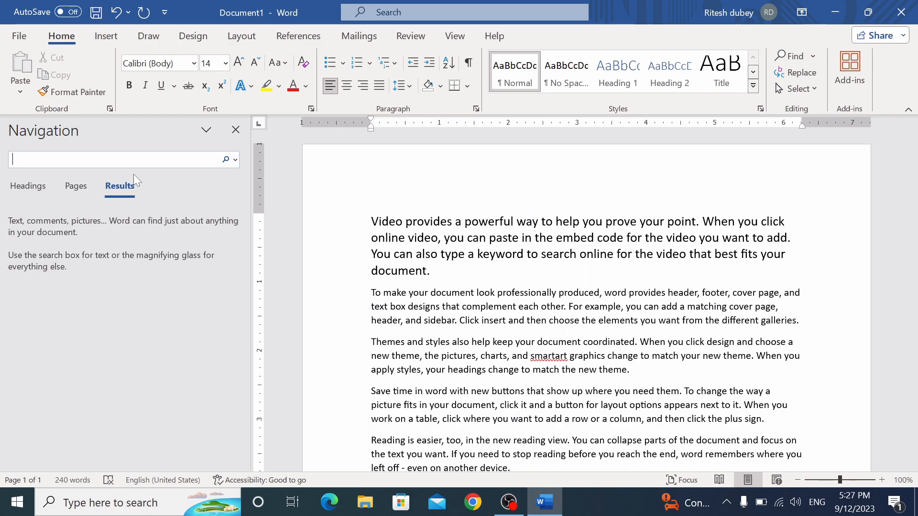
text(help)
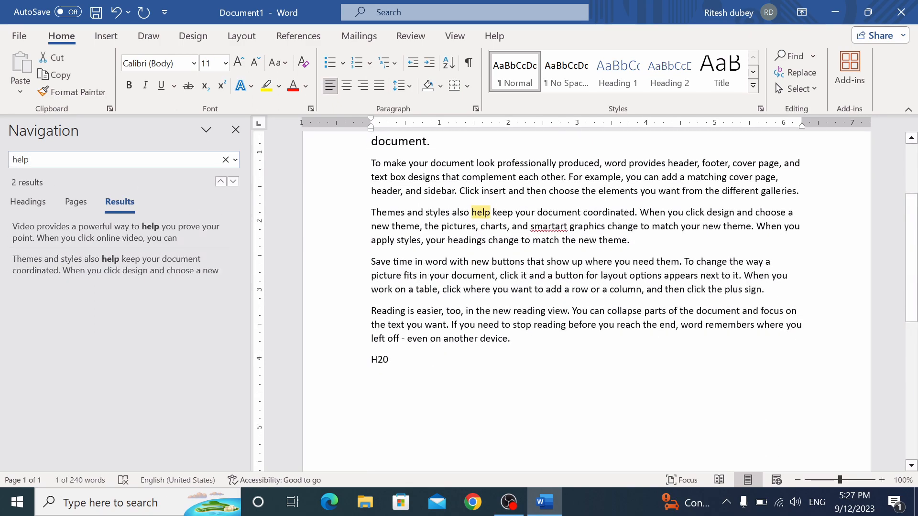
scroll(908, 209, up, 3)
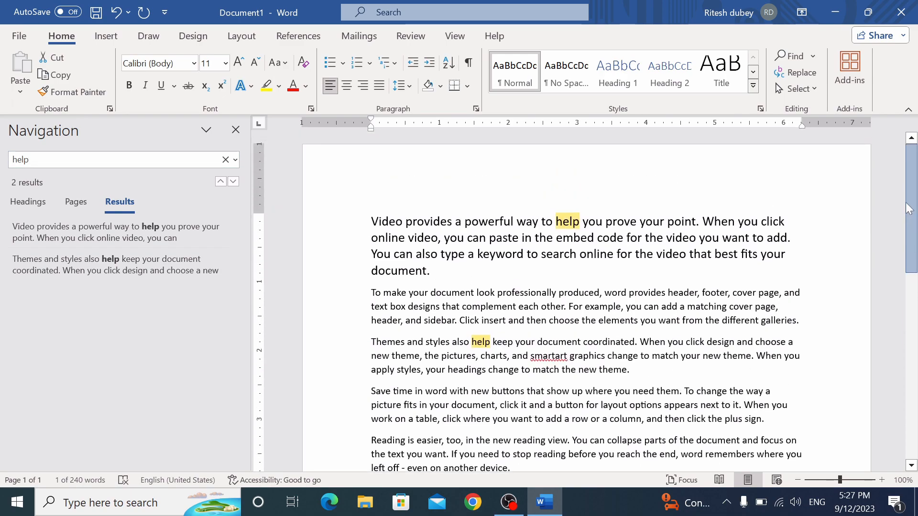
scroll(908, 209, down, 3)
scroll(906, 191, up, 3)
Replace all occurrences of 'help' with 'out', then close the search pane
click(803, 76)
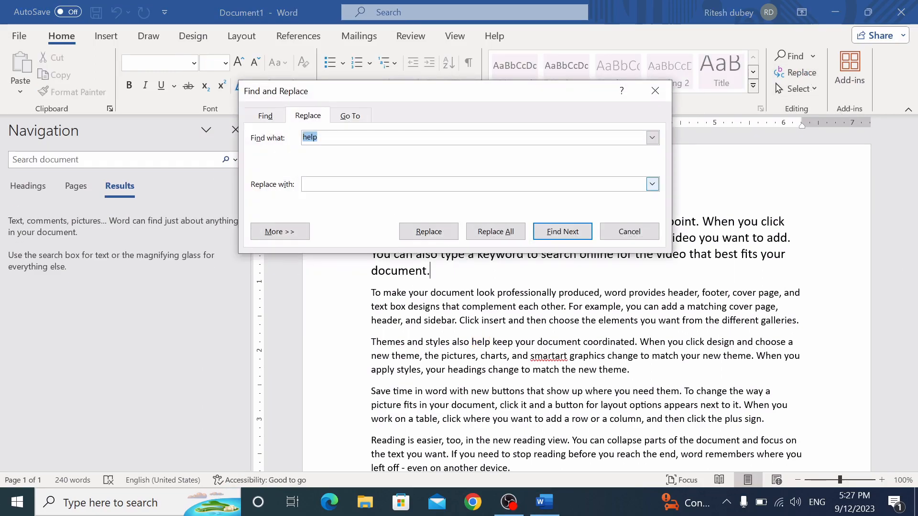
click(316, 184)
text(ut)
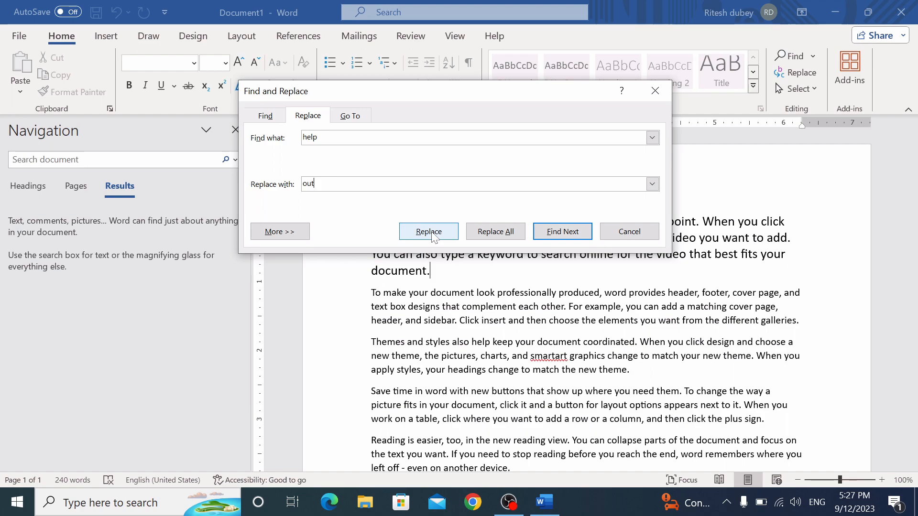
click(496, 233)
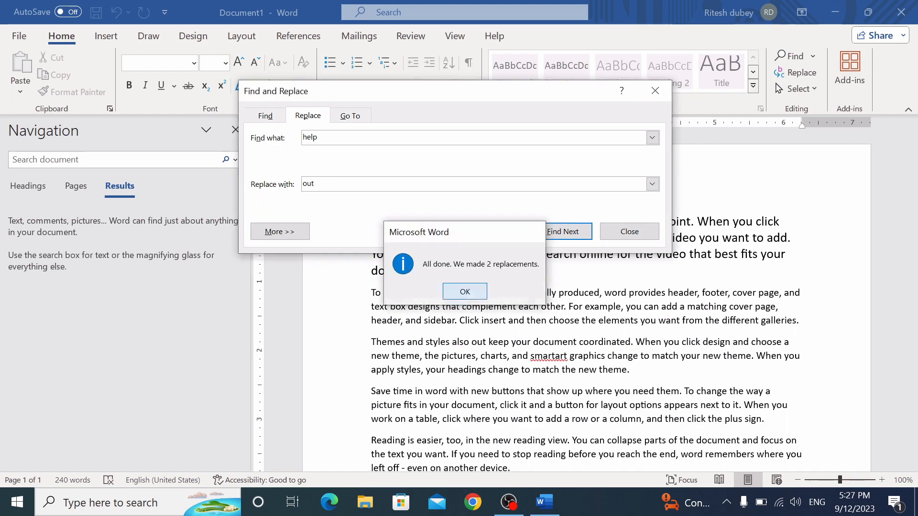
key(Return)
click(629, 231)
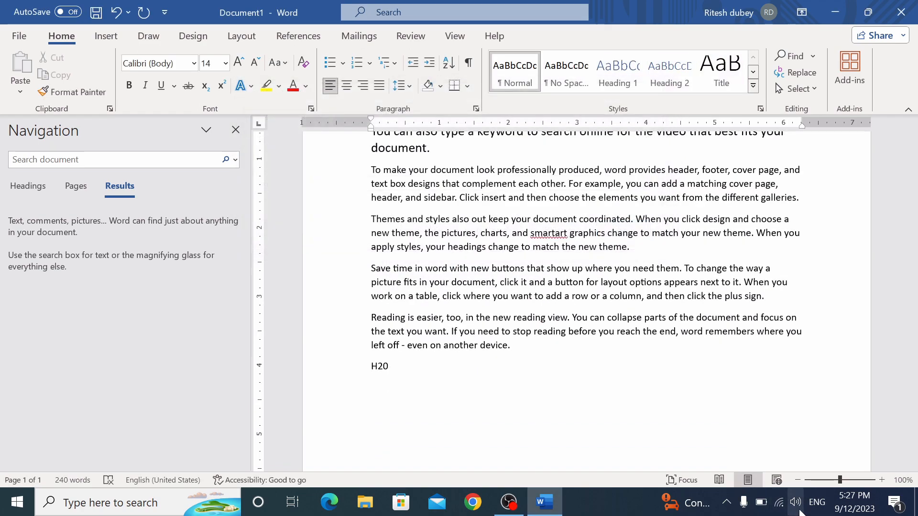
scroll(586, 287, up, 3)
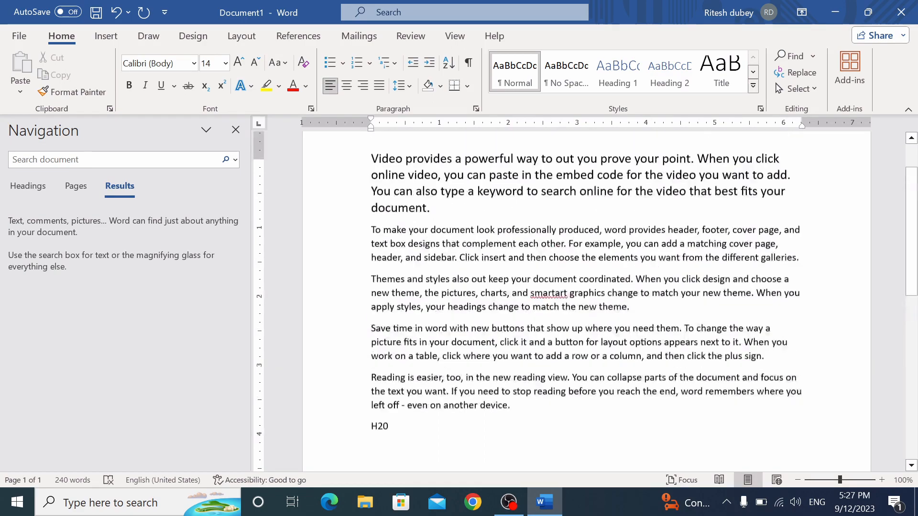
click(570, 168)
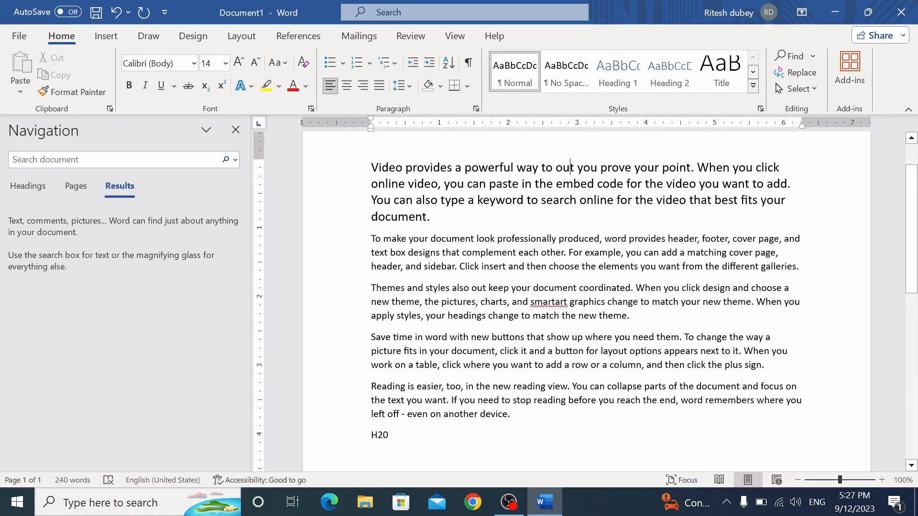
click(236, 130)
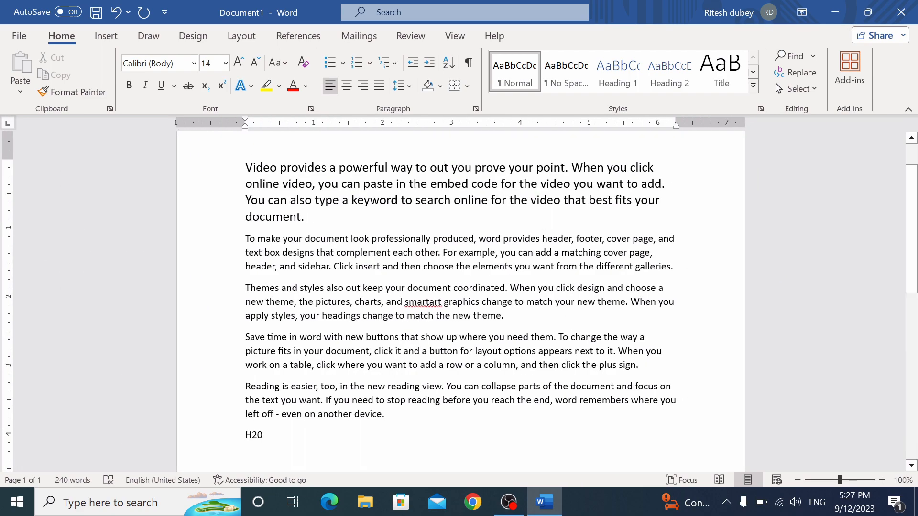
Replace every 'out' with 'help' via Ctrl+H, making 3 replacements
click(357, 288)
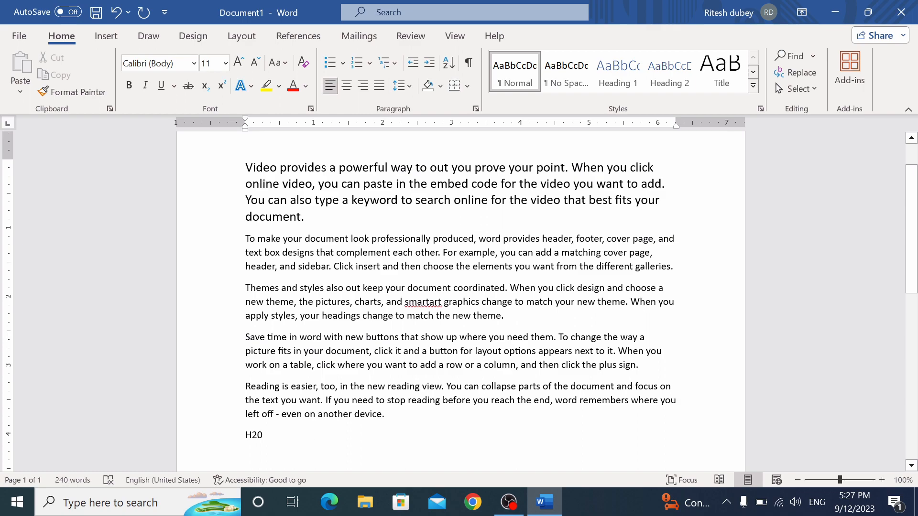
key(ctrl+h)
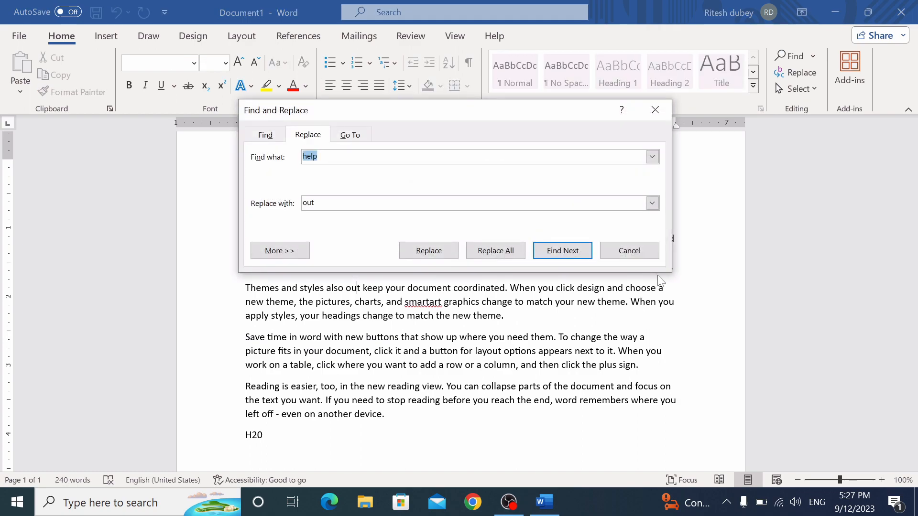
text(out)
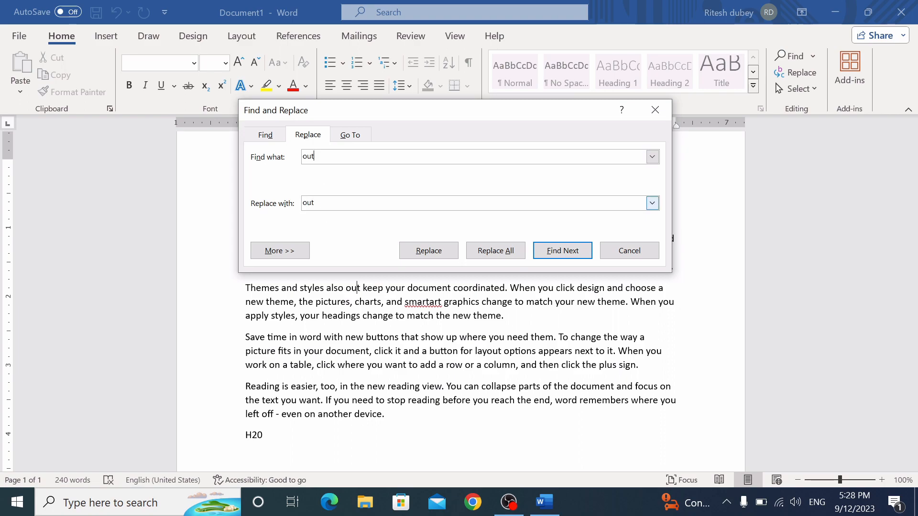
drag(316, 203, 283, 206)
text(help)
click(496, 251)
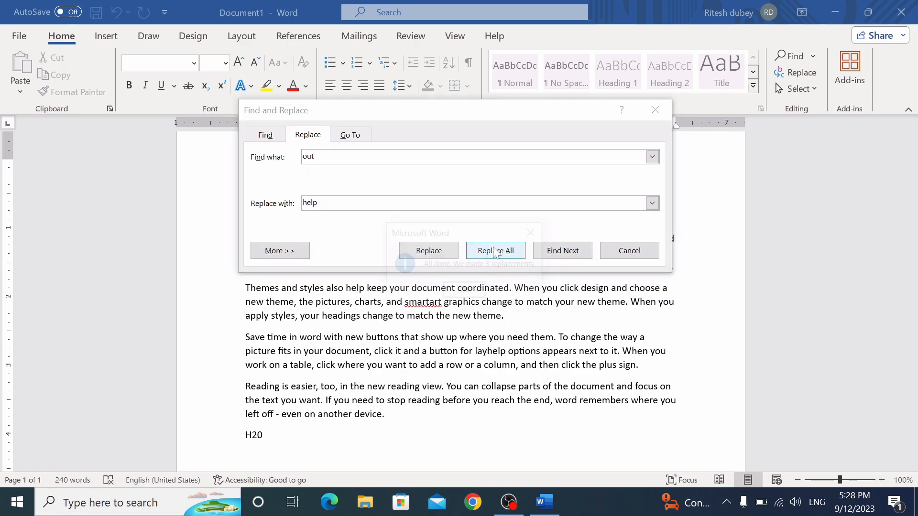
click(466, 292)
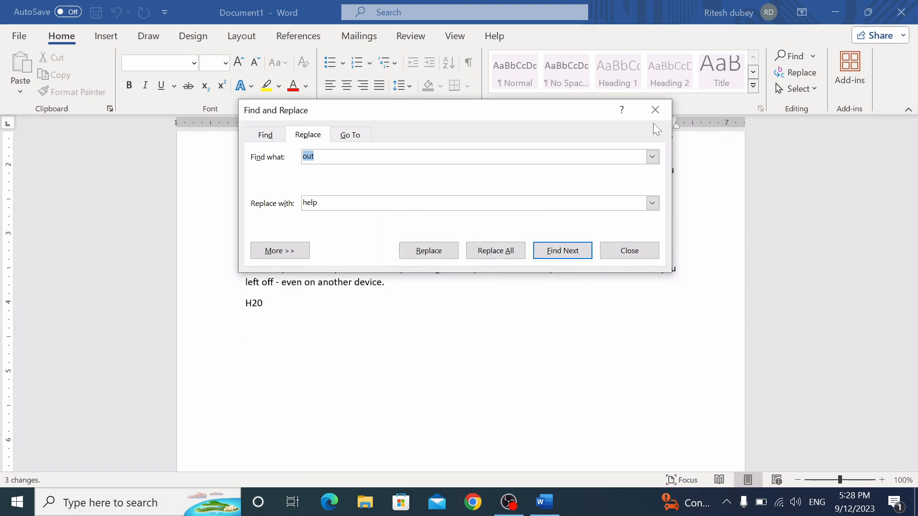
click(654, 110)
scroll(460, 301, up, 6)
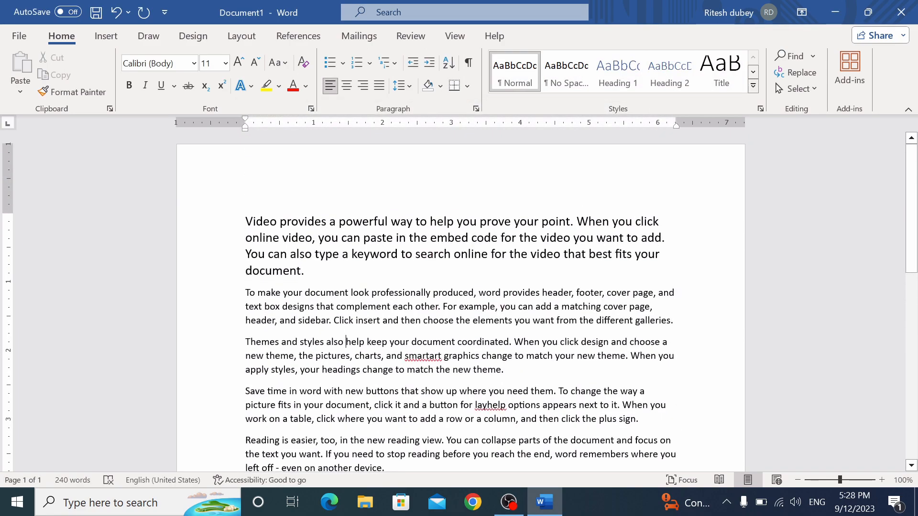
scroll(461, 301, down, 2)
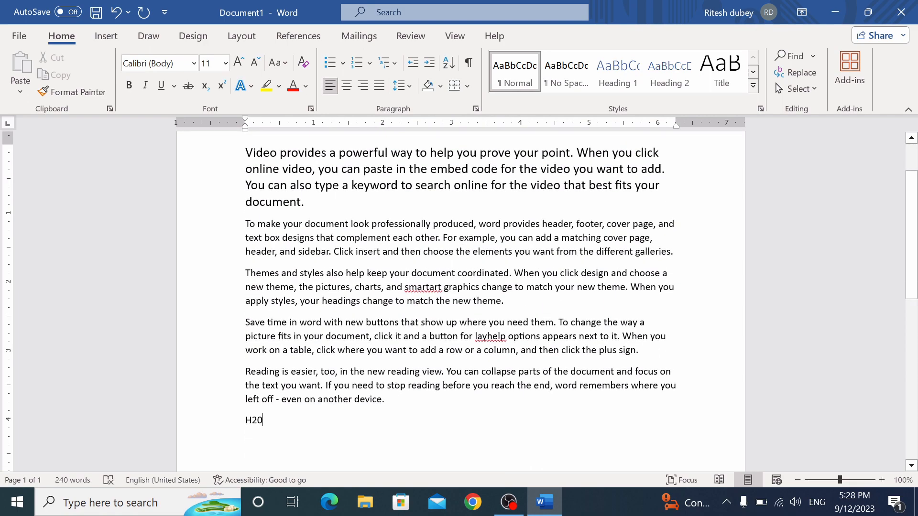
Add page breaks after H20 to extend the document to 9 pages, then jump back to page 1
key(ctrl+Return)
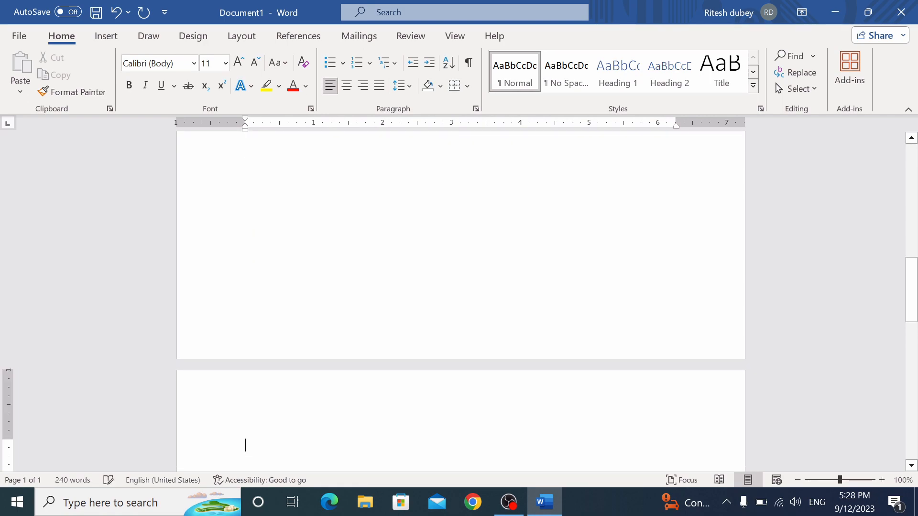
key(ctrl+Return)
key(ctrl+Return)
key(ctrl+Return)
key(ctrl+Return)
key(ctrl+Return)
key(ctrl+Return)
key(ctrl+Return)
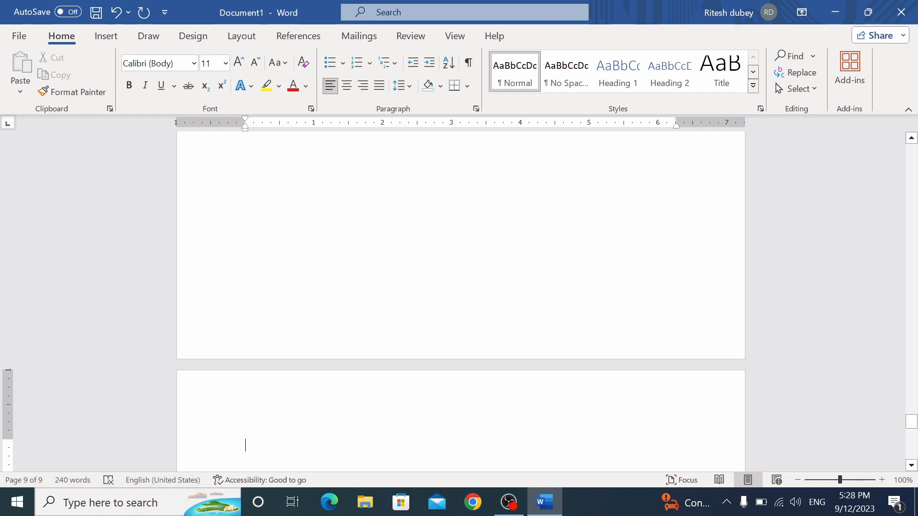
key(ctrl+g)
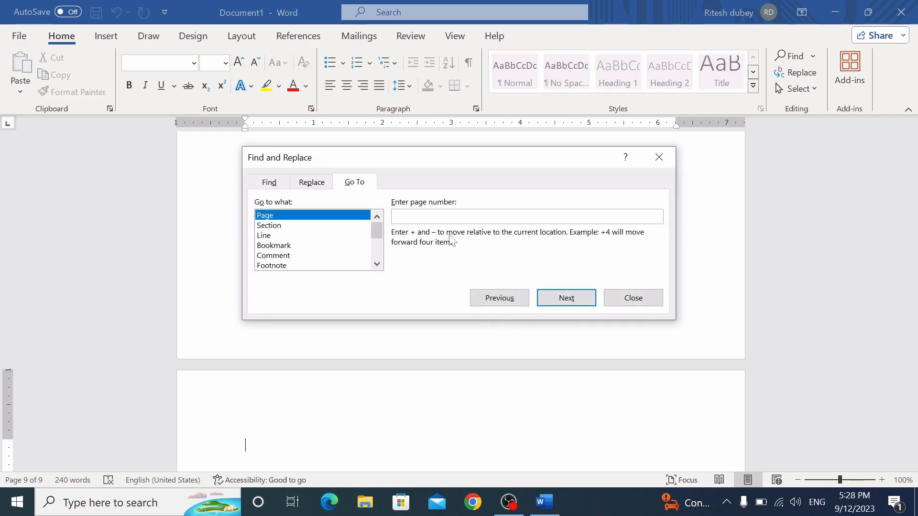
text(1)
click(564, 297)
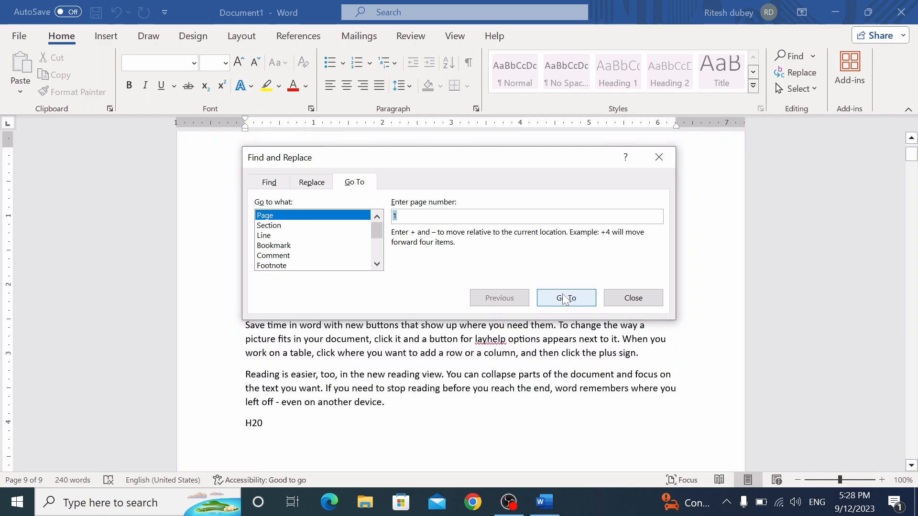
click(622, 299)
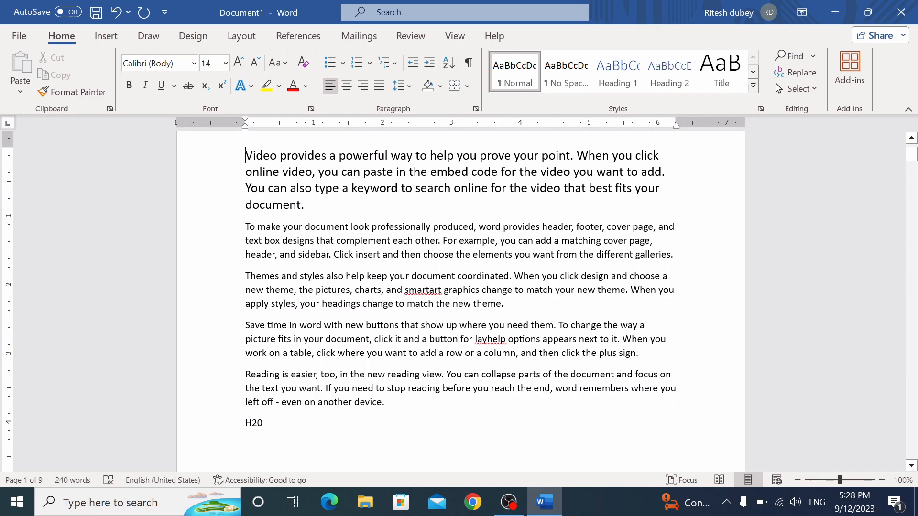
Browse the Cover Page designs without inserting one, then move to the empty line below H20
click(106, 36)
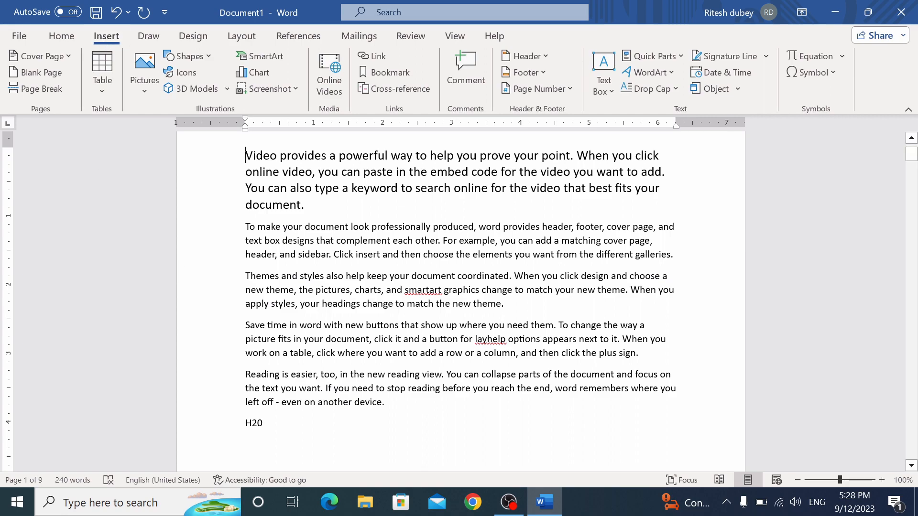
click(70, 55)
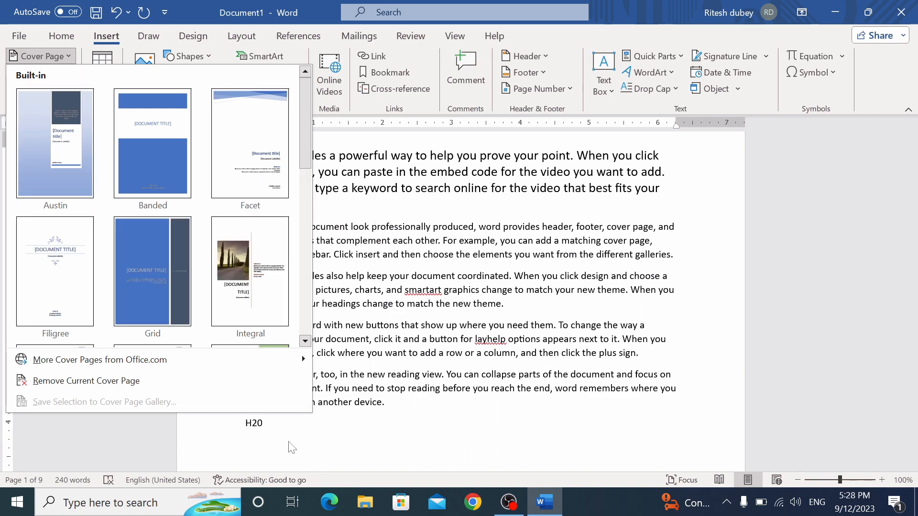
key(Escape)
key(Return)
scroll(913, 169, down, 4)
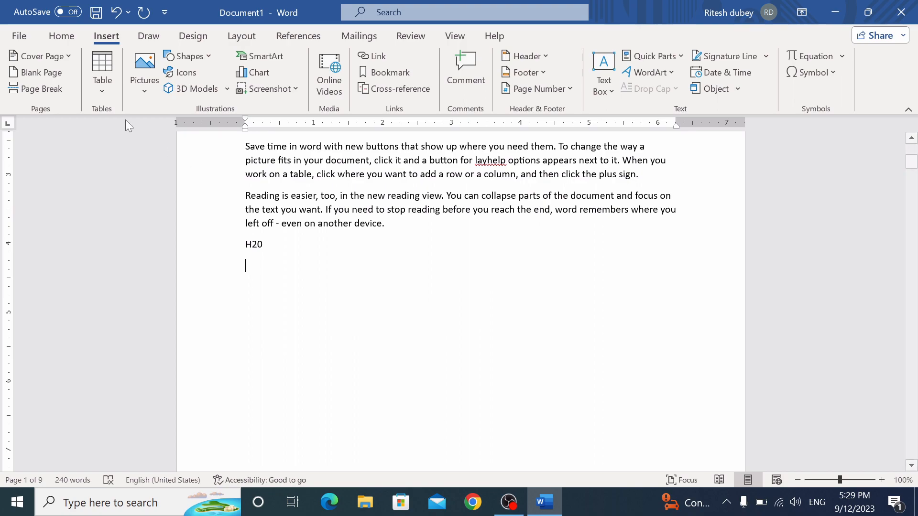
Insert a table of 6 columns and 6 rows below the H20 line
click(105, 91)
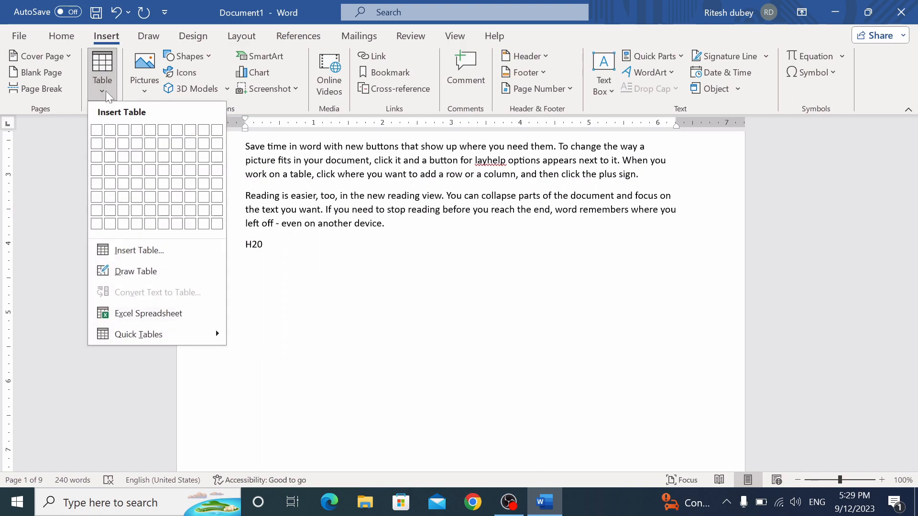
click(160, 249)
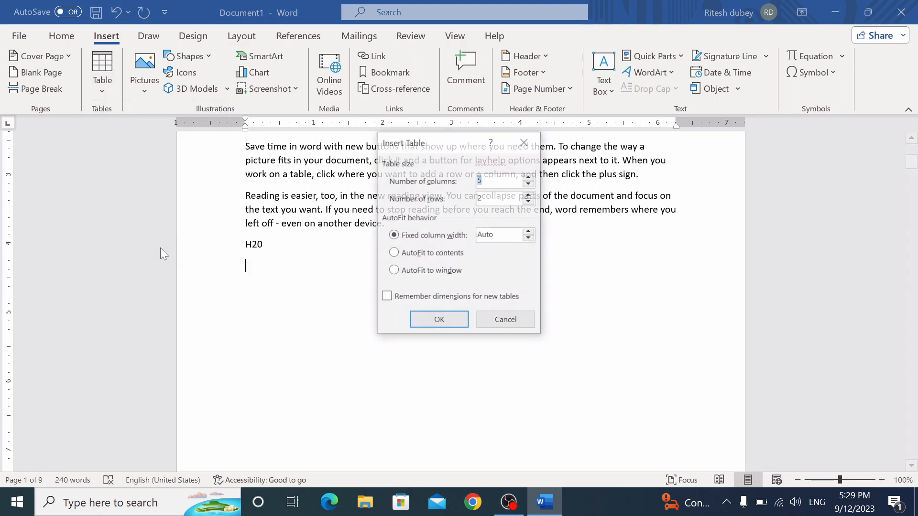
text(6)
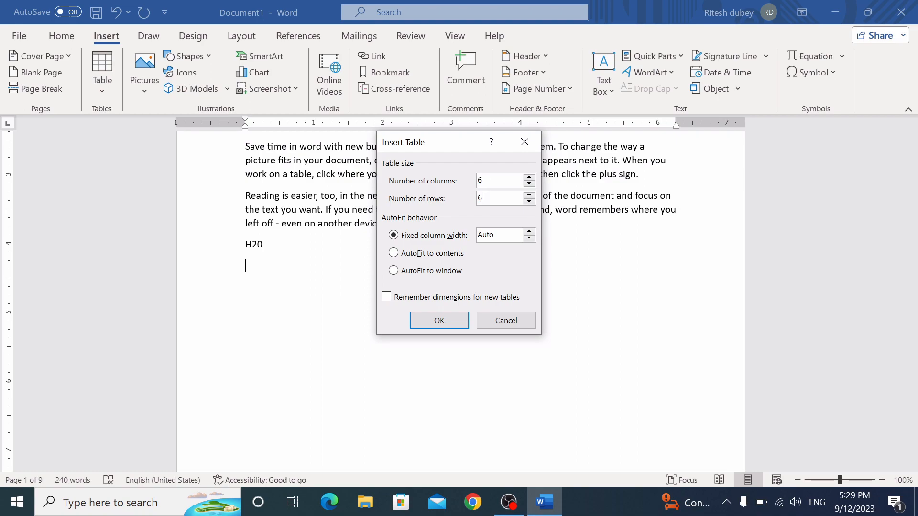
key(Return)
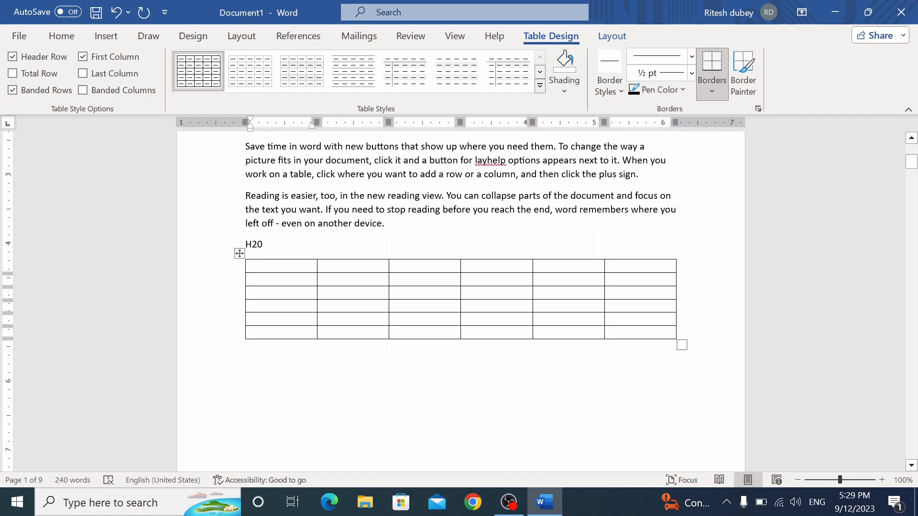
Preview shading colours on the table's first row without applying any, then deselect the table
drag(253, 266, 639, 258)
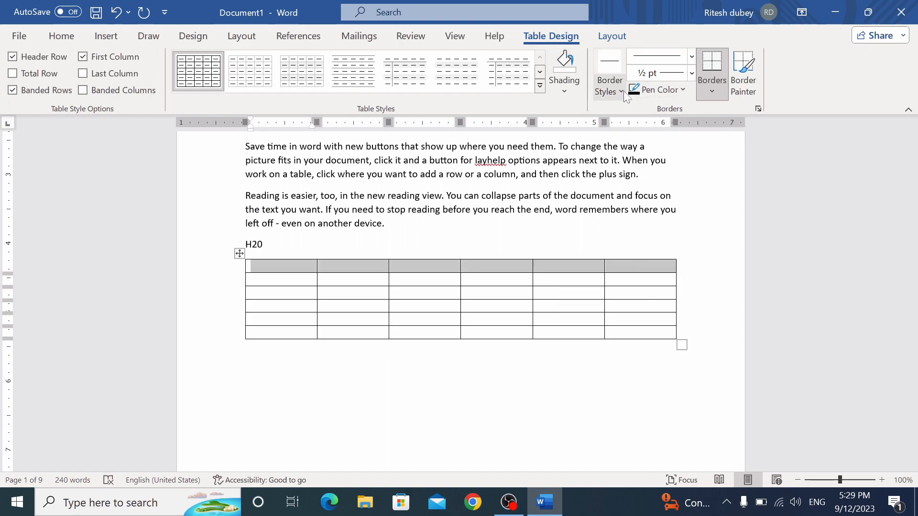
click(564, 91)
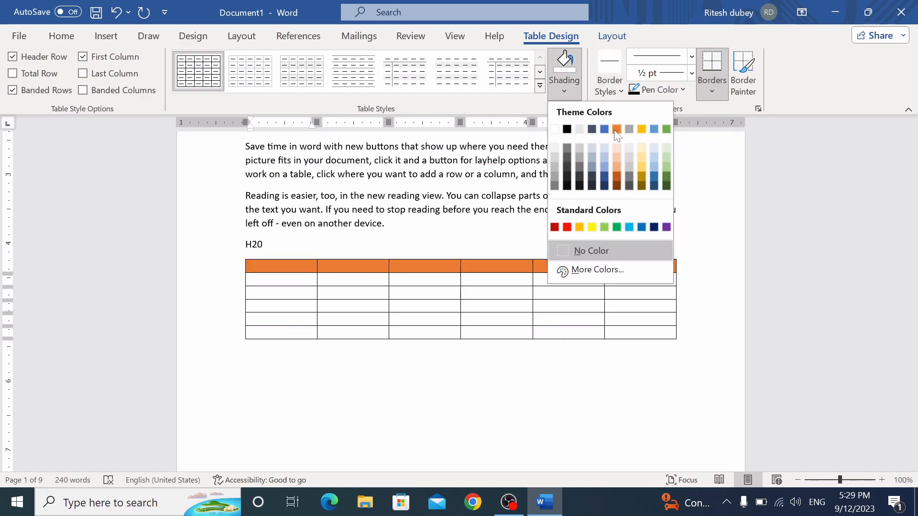
key(Escape)
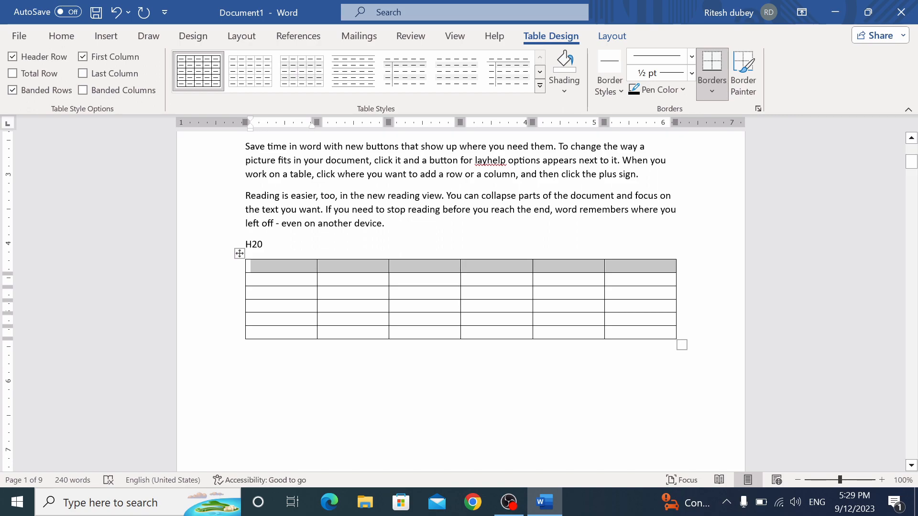
click(382, 367)
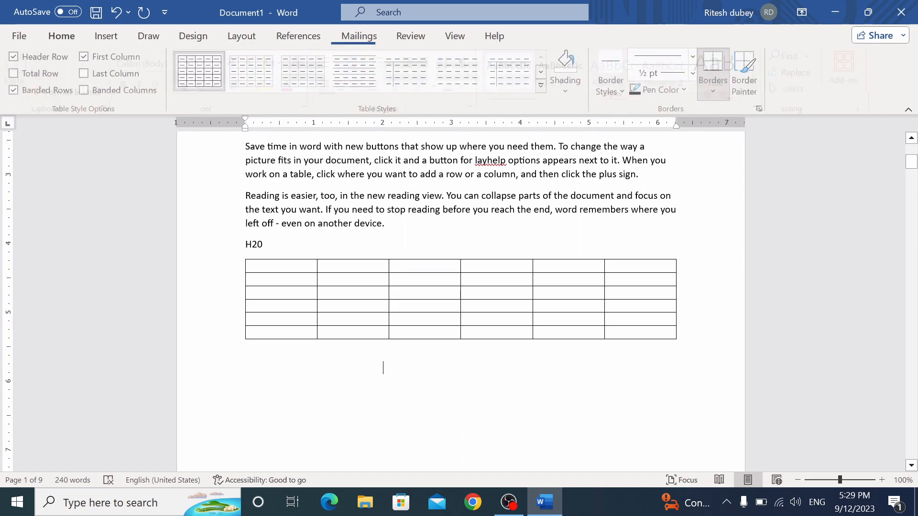
Draw a wide rounded rectangle below the table
click(114, 38)
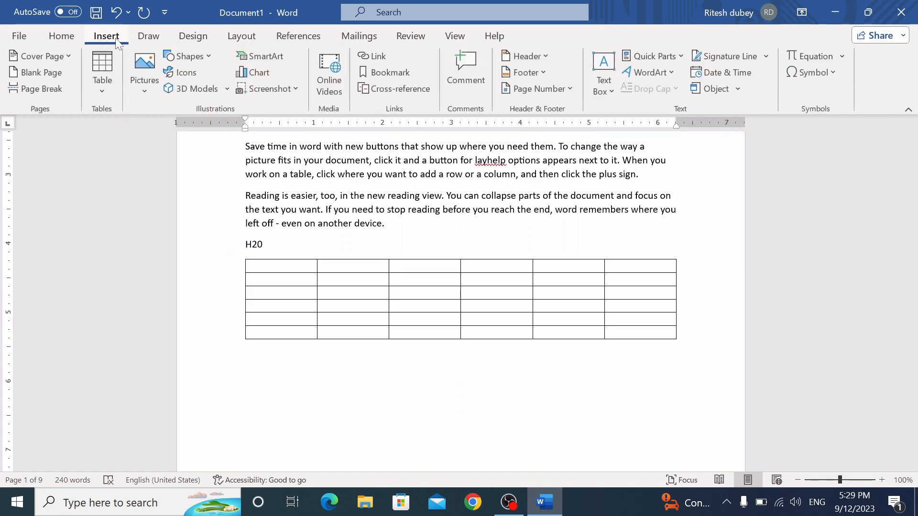
click(209, 57)
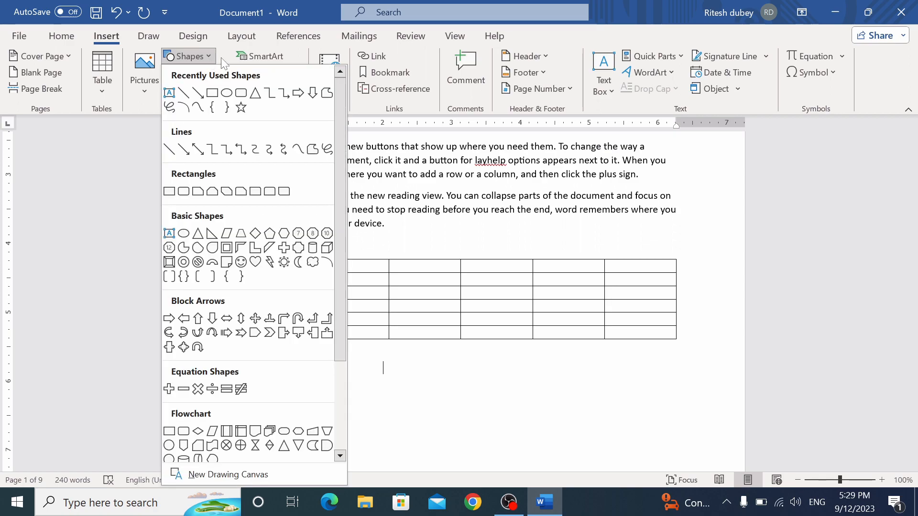
click(243, 92)
drag(252, 364, 656, 423)
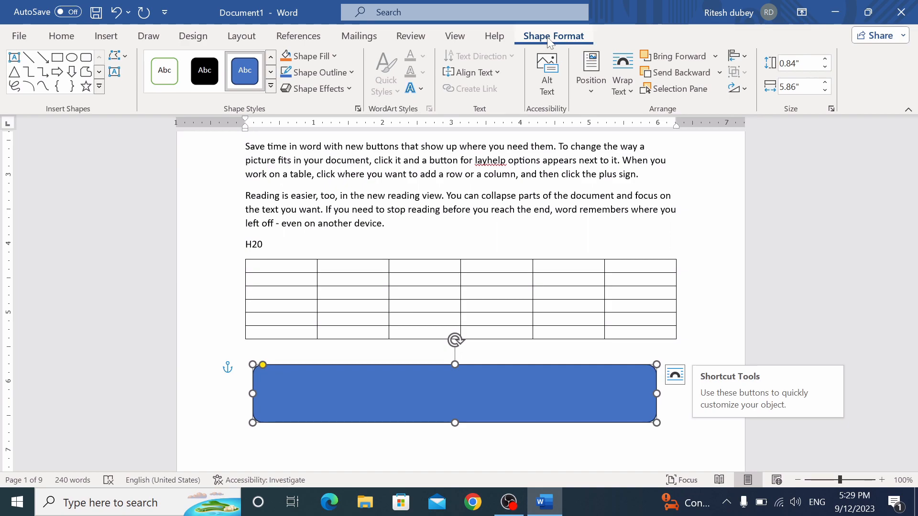
Give the rounded rectangle a light blue fill and a 1½ pt dark red outline
click(333, 58)
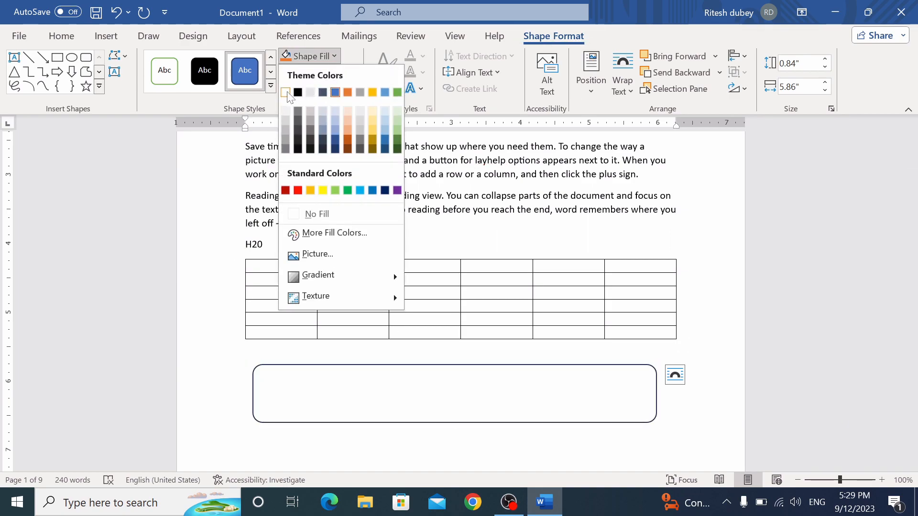
click(333, 134)
click(352, 72)
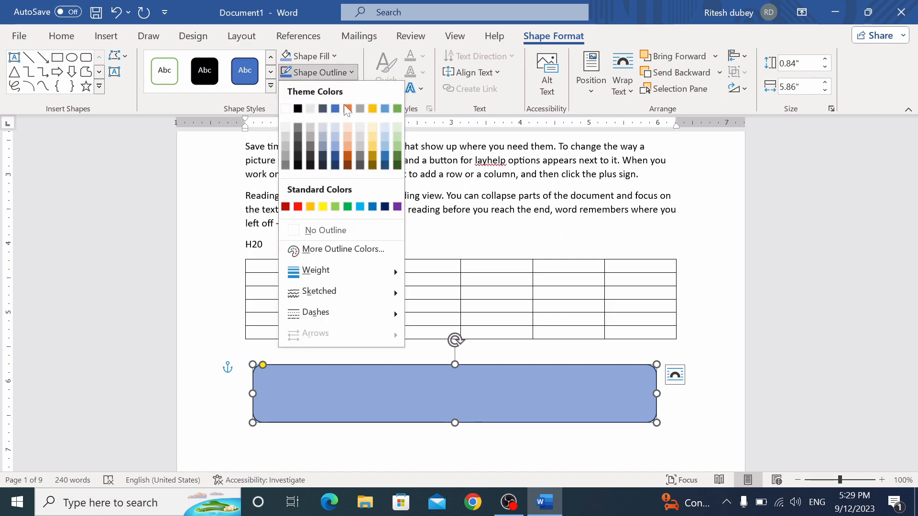
click(287, 205)
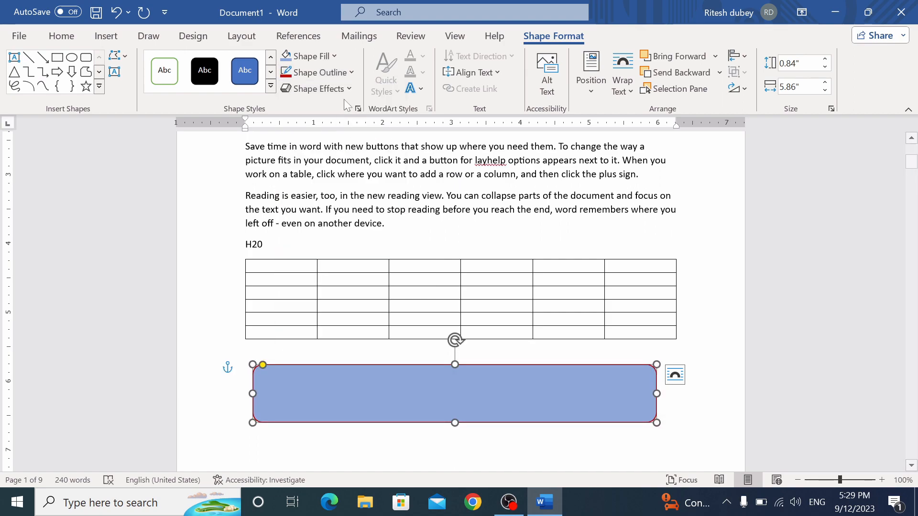
click(353, 73)
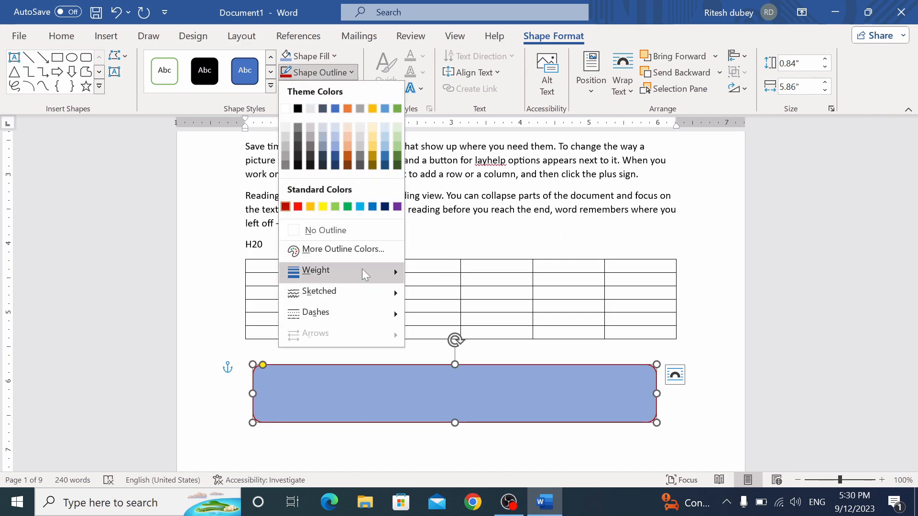
mouse_move(363, 271)
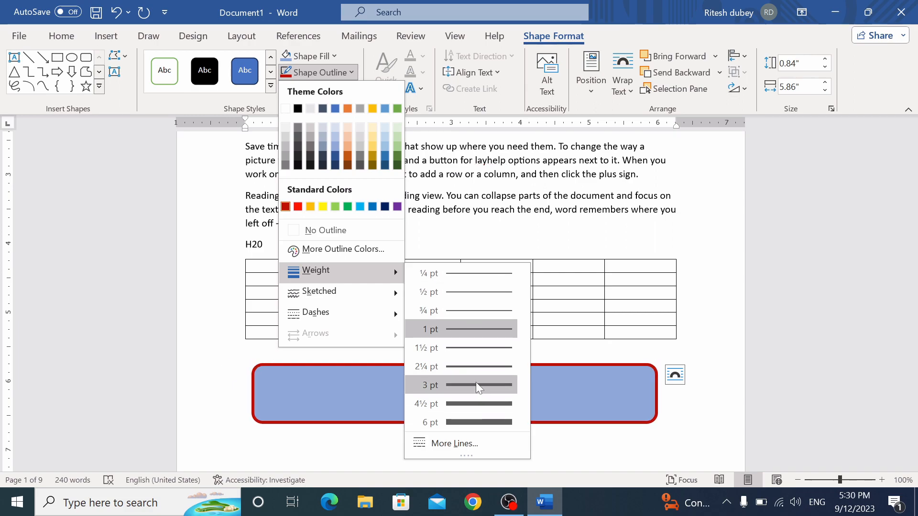
click(469, 348)
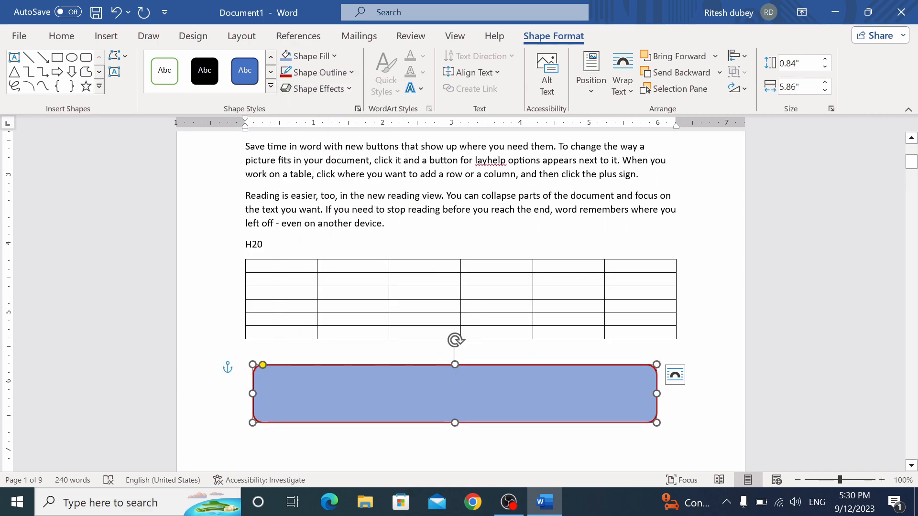
scroll(409, 310, down, 3)
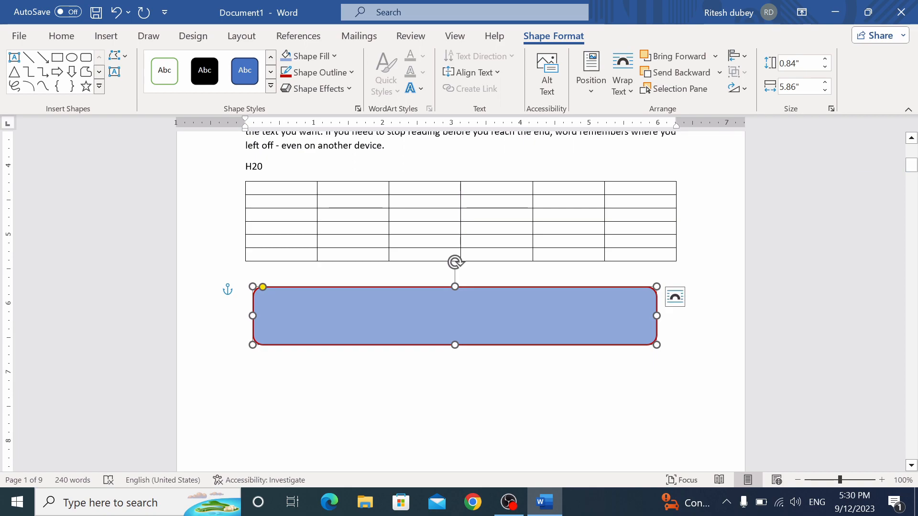
Add left-aligned placeholder text 'fsdfsfddsdfsdfs' and 'fg' inside the rounded rectangle
right_click(408, 308)
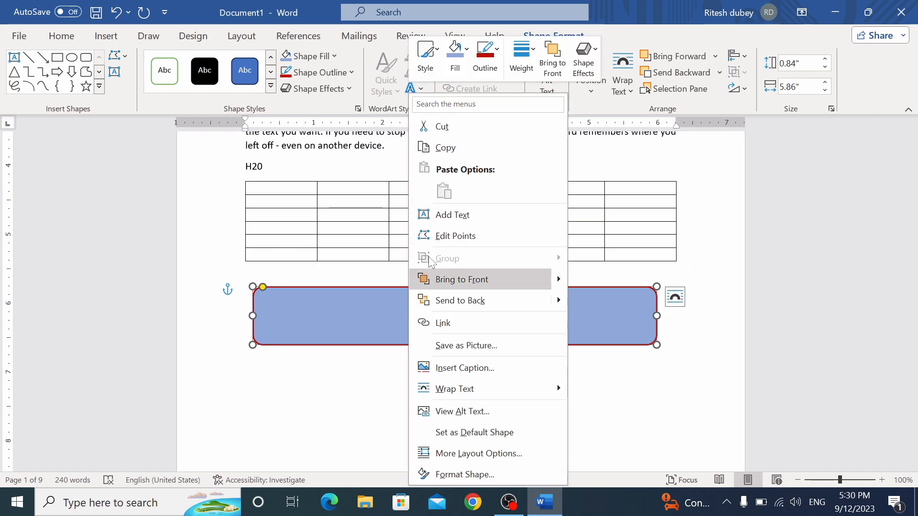
click(446, 218)
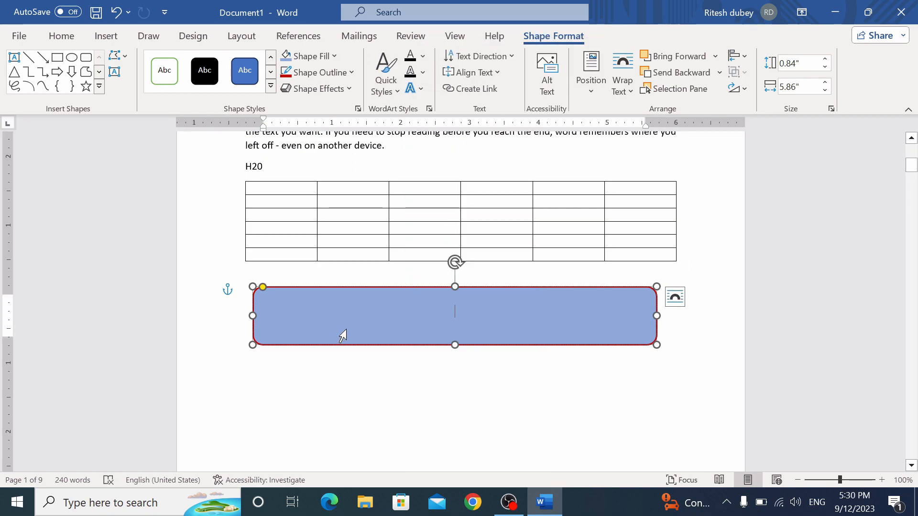
text(fsdfsf)
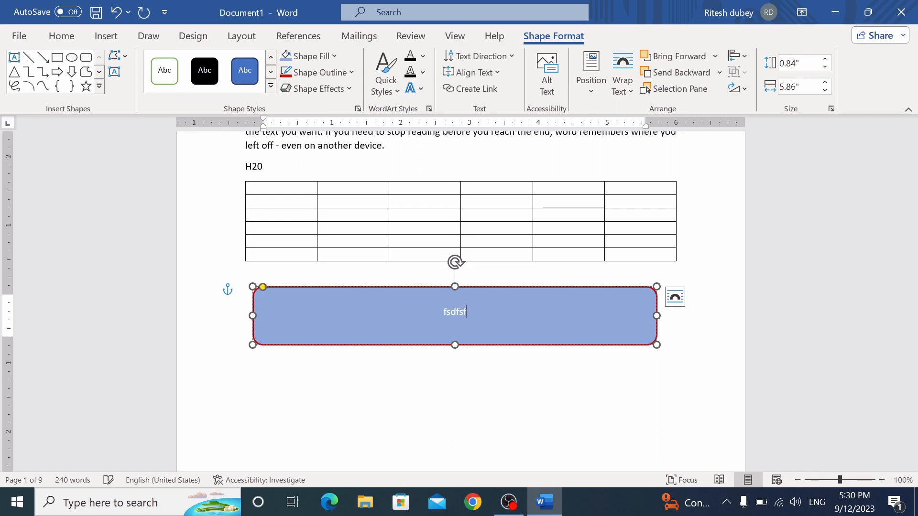
text(ddsdfsdfsfd)
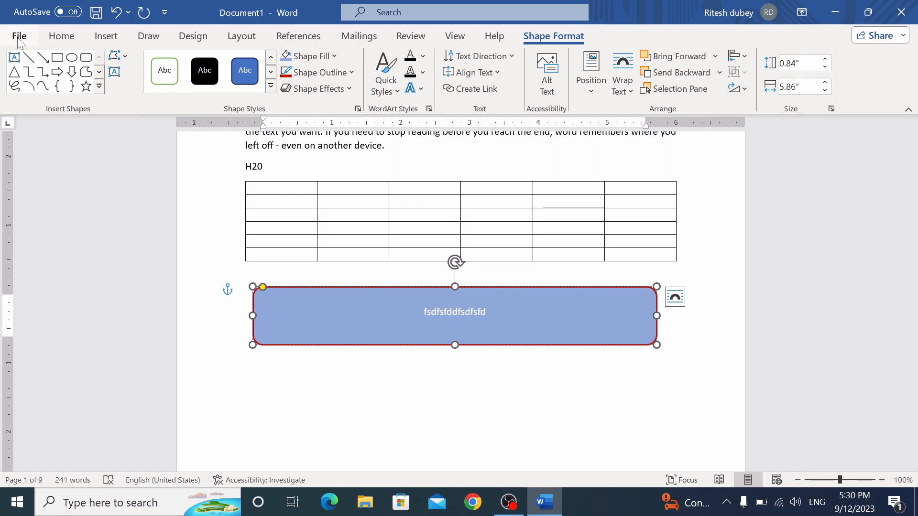
click(18, 37)
click(19, 43)
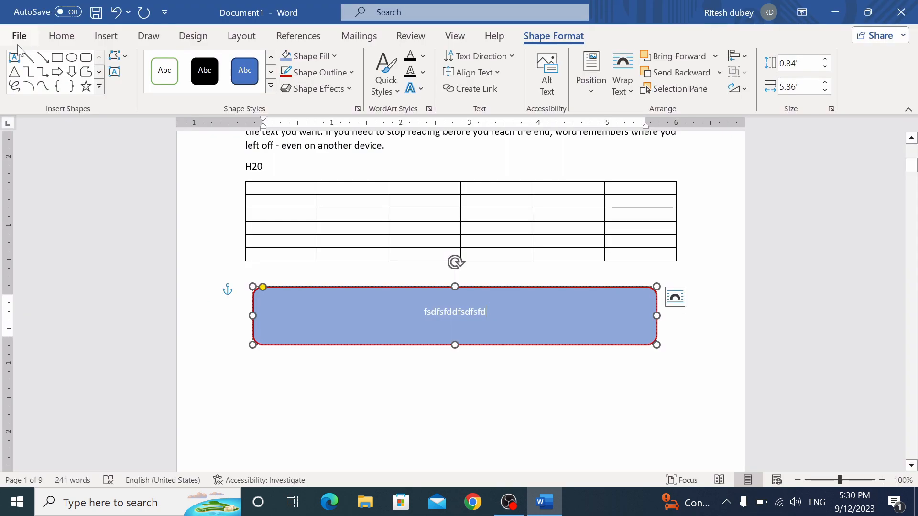
click(61, 36)
click(330, 86)
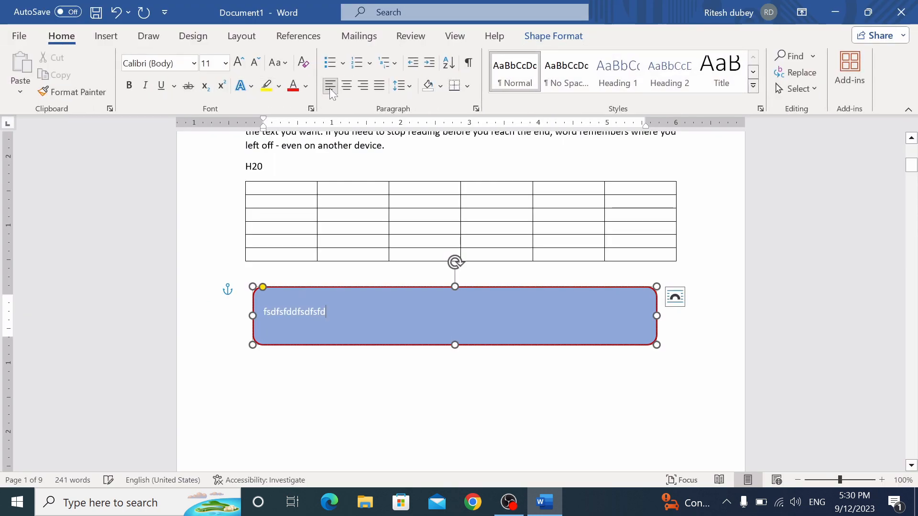
key(Return)
text(fgdf)
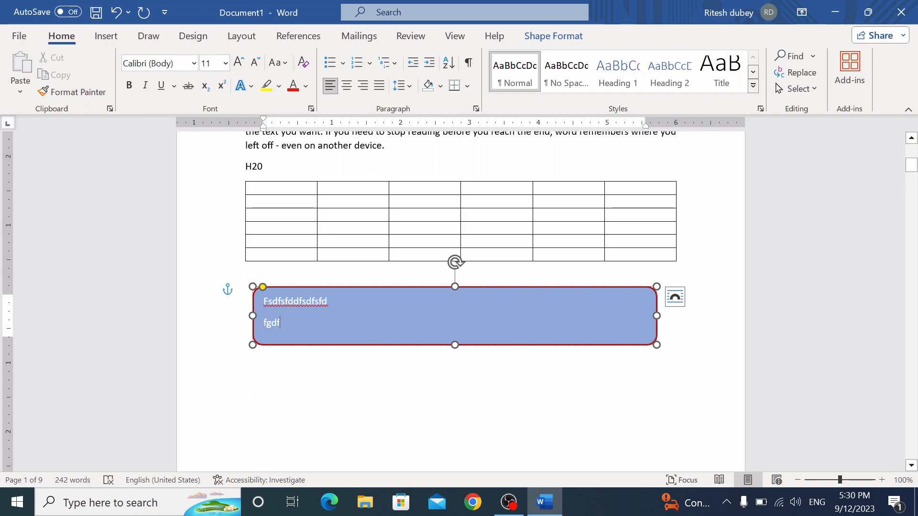
Select the rounded rectangle and delete it along with its text
click(308, 391)
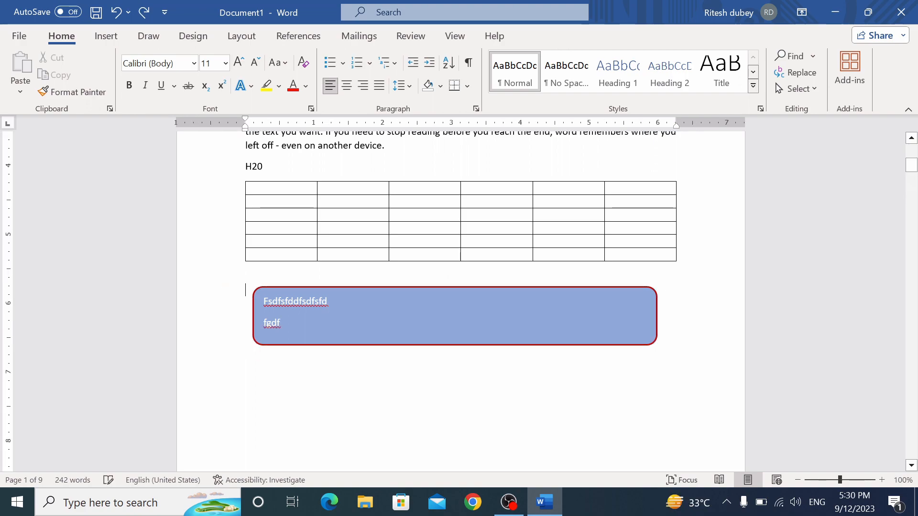
click(326, 292)
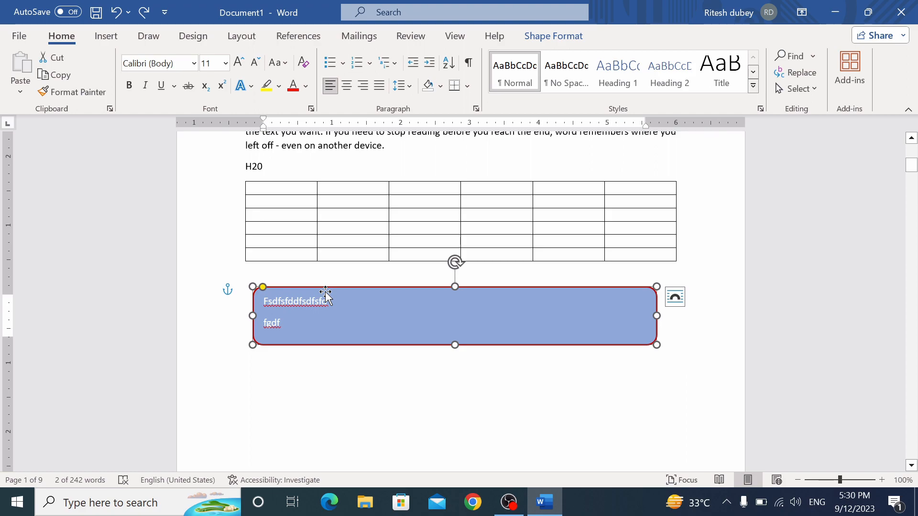
key(Delete)
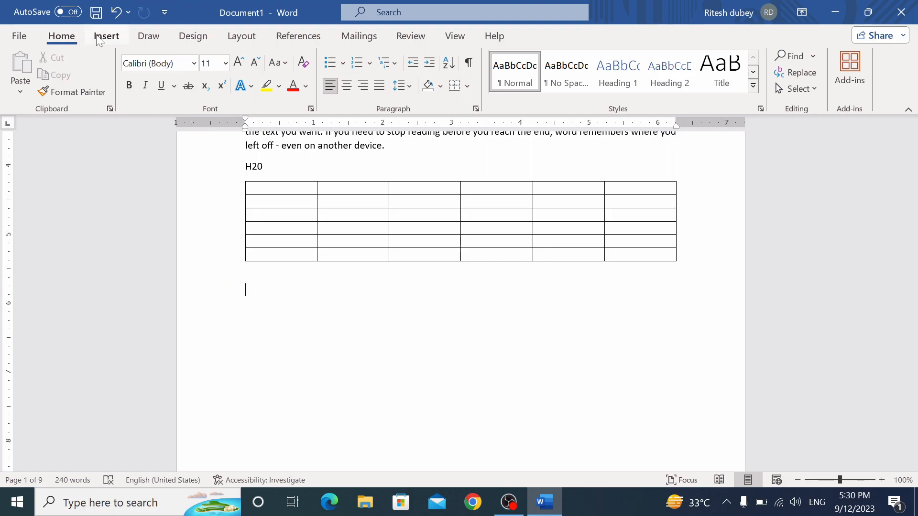
click(105, 36)
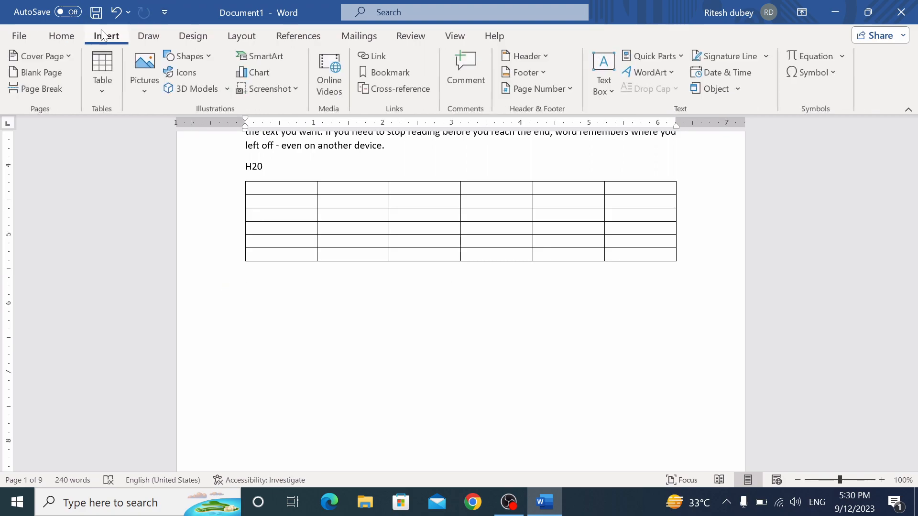
click(210, 56)
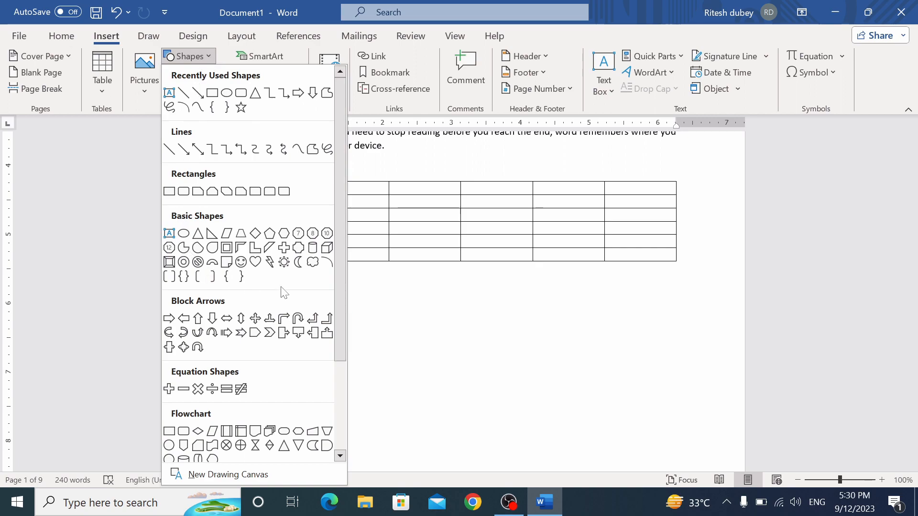
click(286, 262)
drag(340, 320, 496, 457)
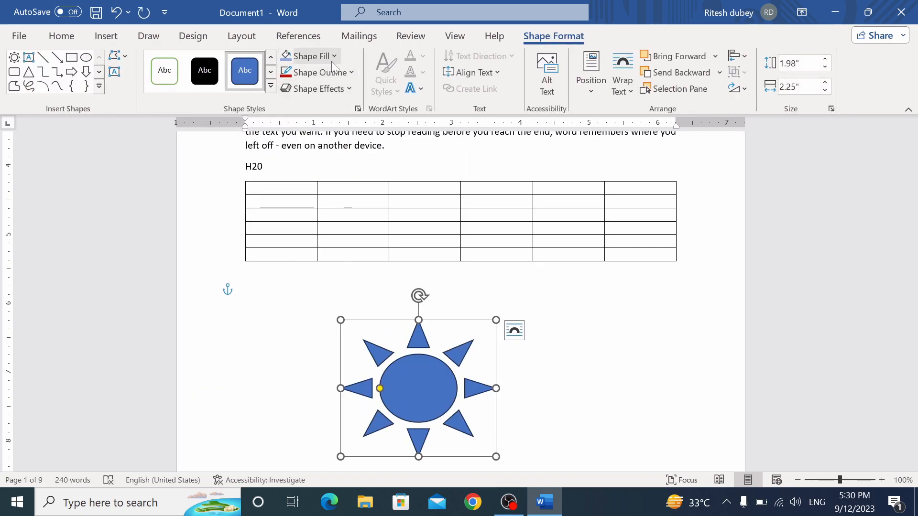
click(334, 58)
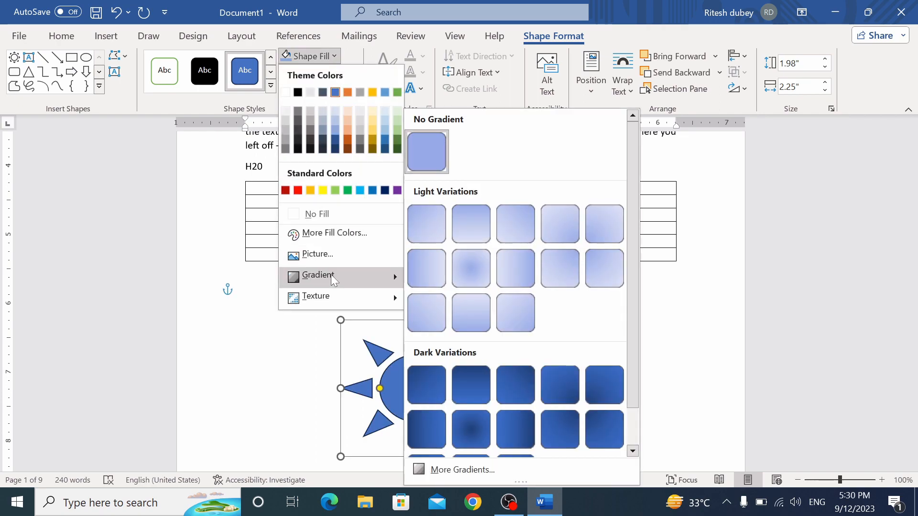
mouse_move(333, 295)
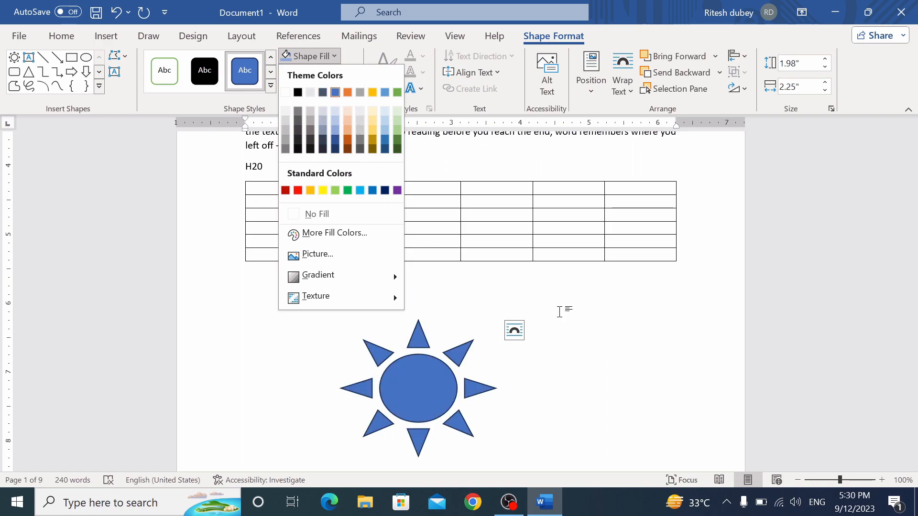
click(585, 319)
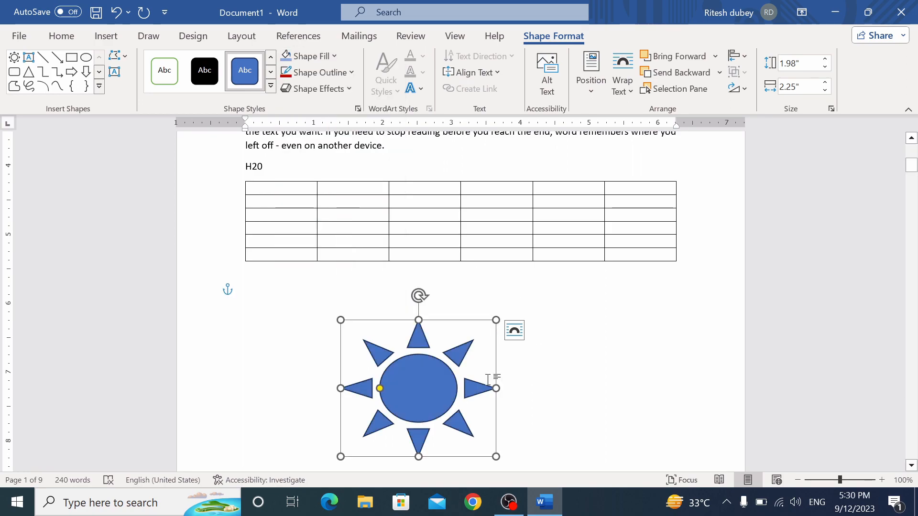
key(Delete)
click(106, 36)
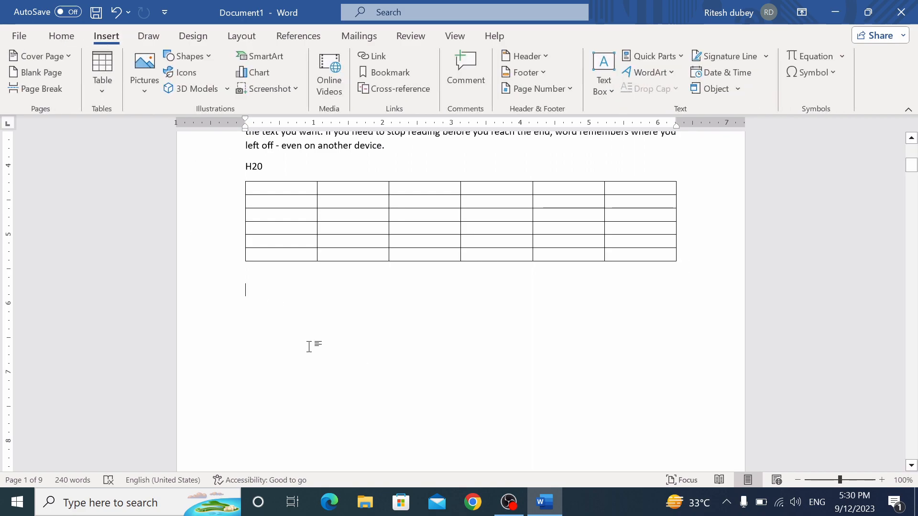
Start a hyperlink on the first line, cancel it, and bring up Save As
scroll(308, 346, up, 8)
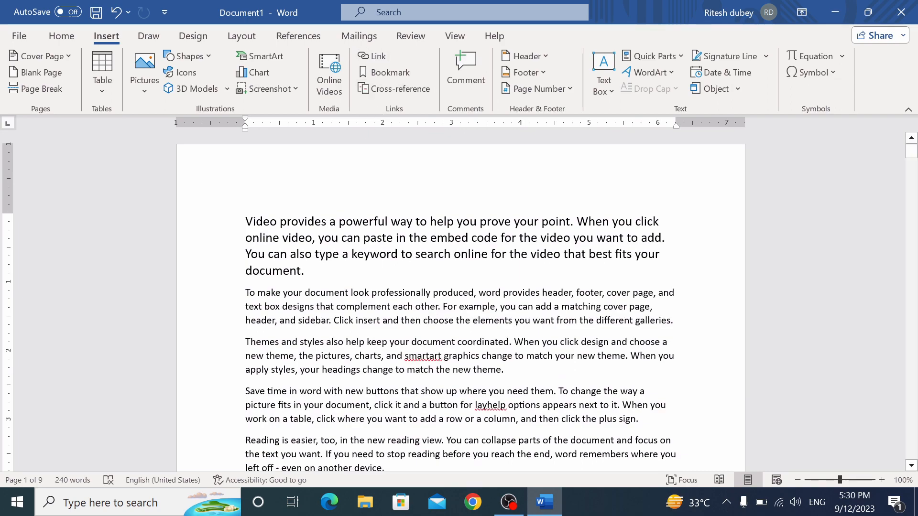
click(233, 230)
click(367, 56)
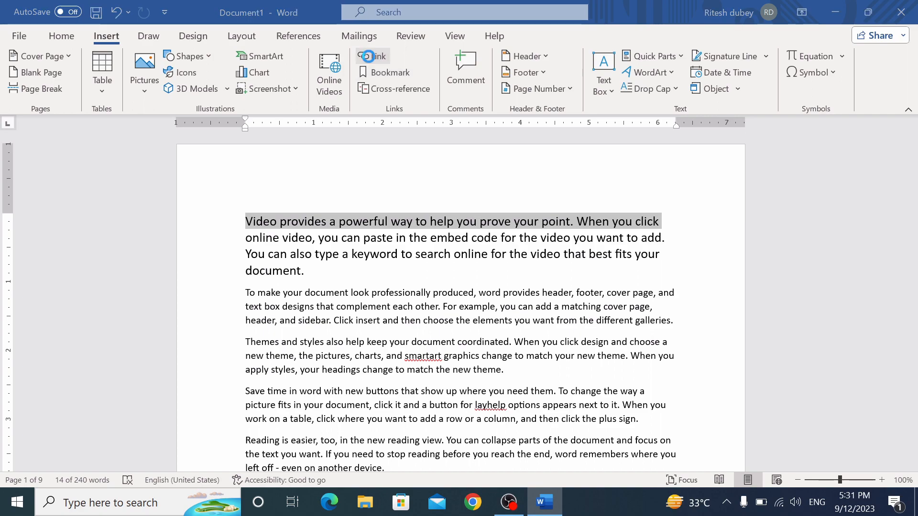
click(324, 298)
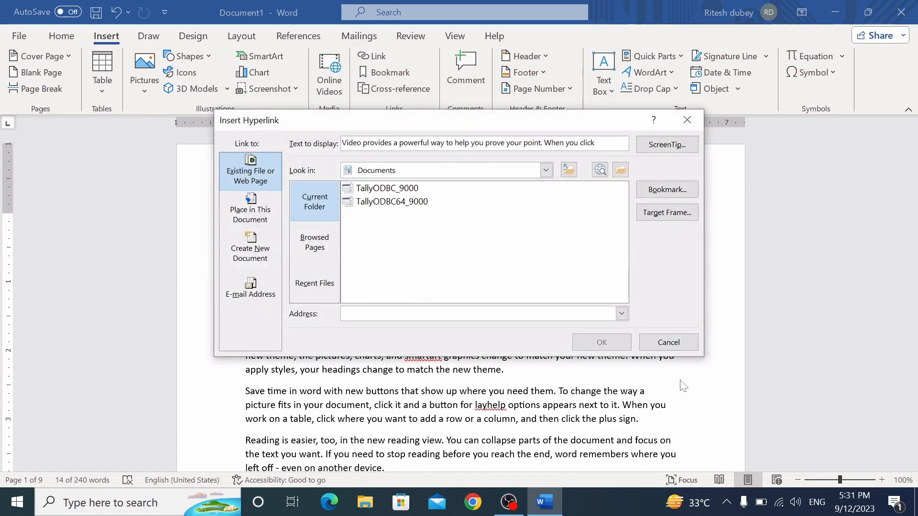
click(668, 341)
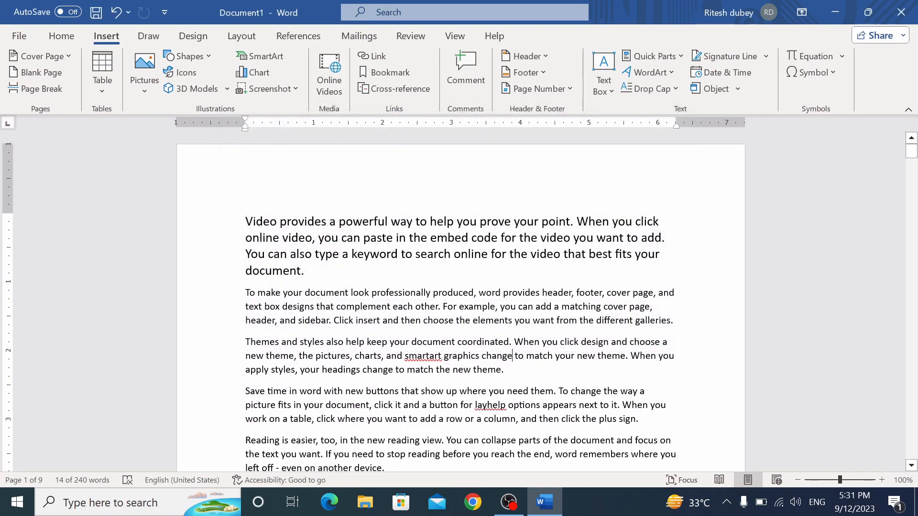
key(ctrl+s)
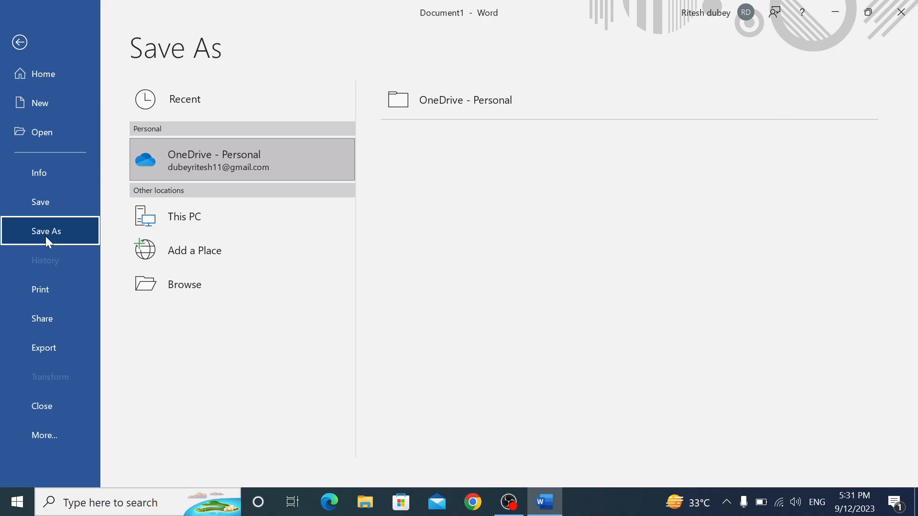
Save the document as 'nca' in the Documents folder on This PC
click(174, 218)
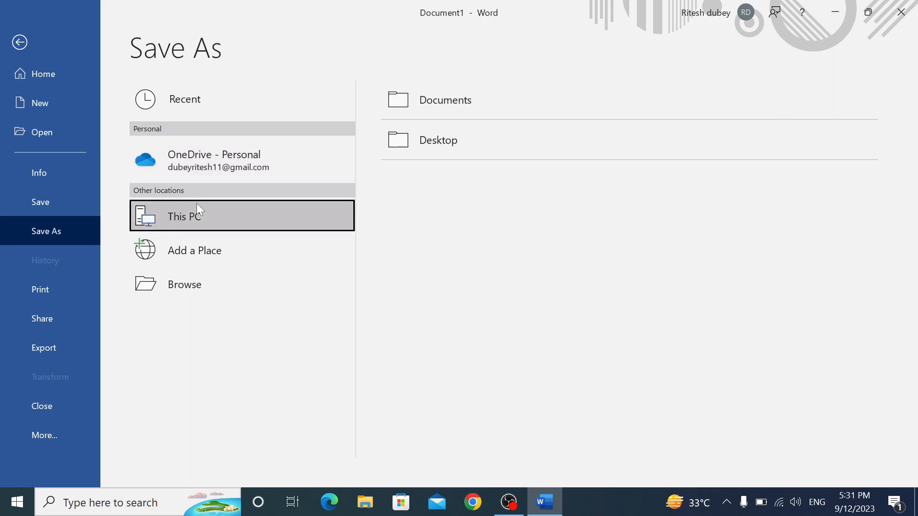
click(453, 99)
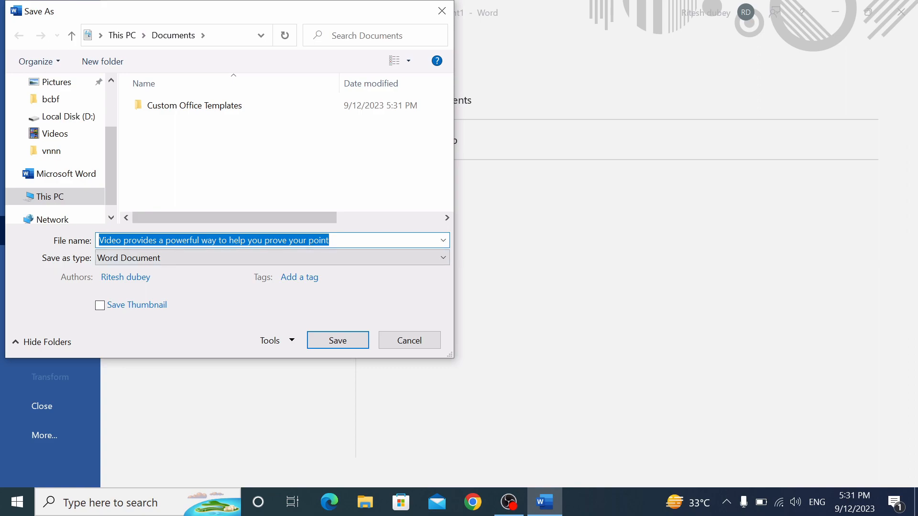
text(nca)
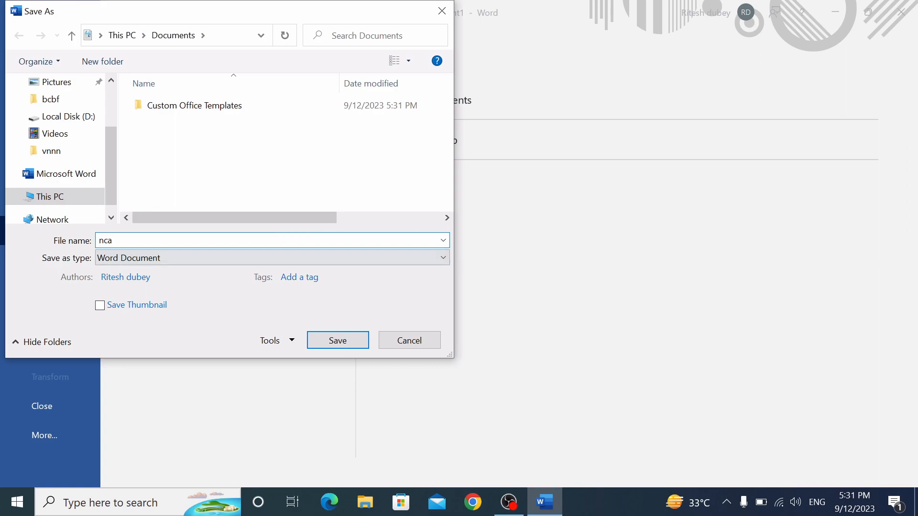
click(337, 341)
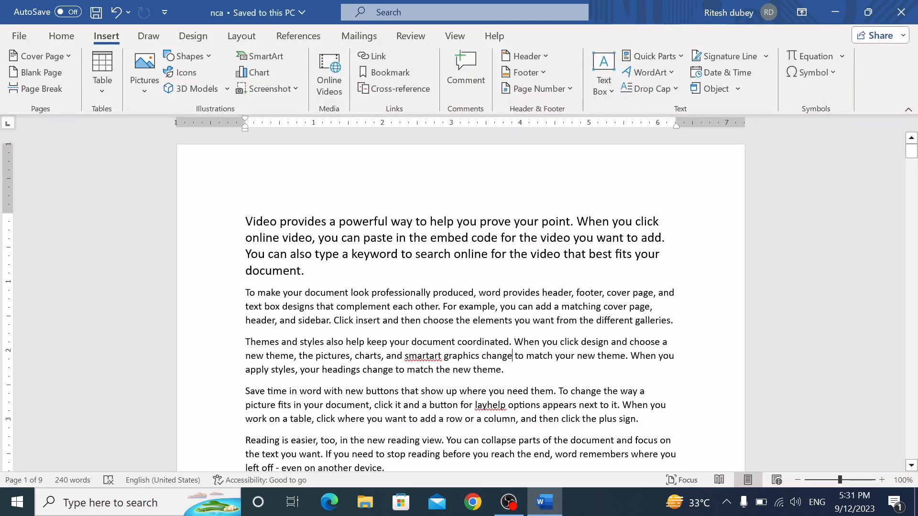
Create a new document and fill it with =rand() sample paragraphs
key(ctrl+n)
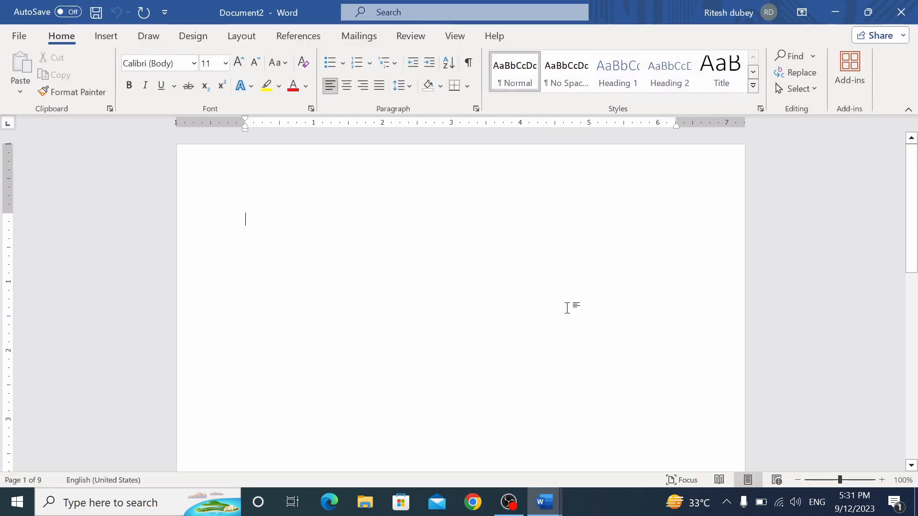
click(837, 10)
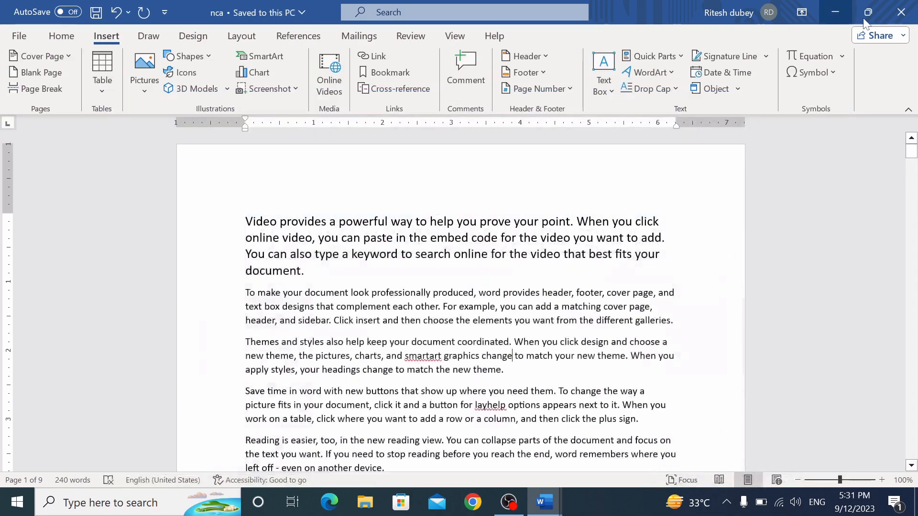
click(836, 10)
click(544, 502)
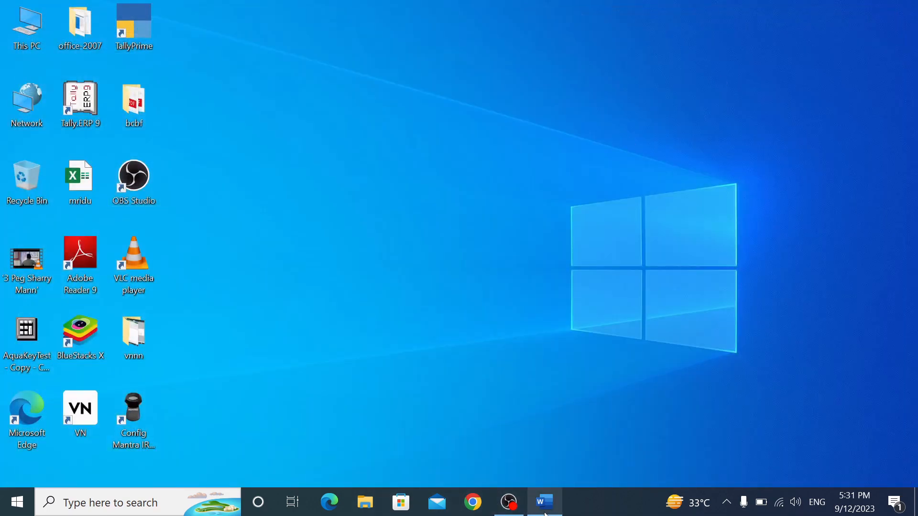
text(=rand()
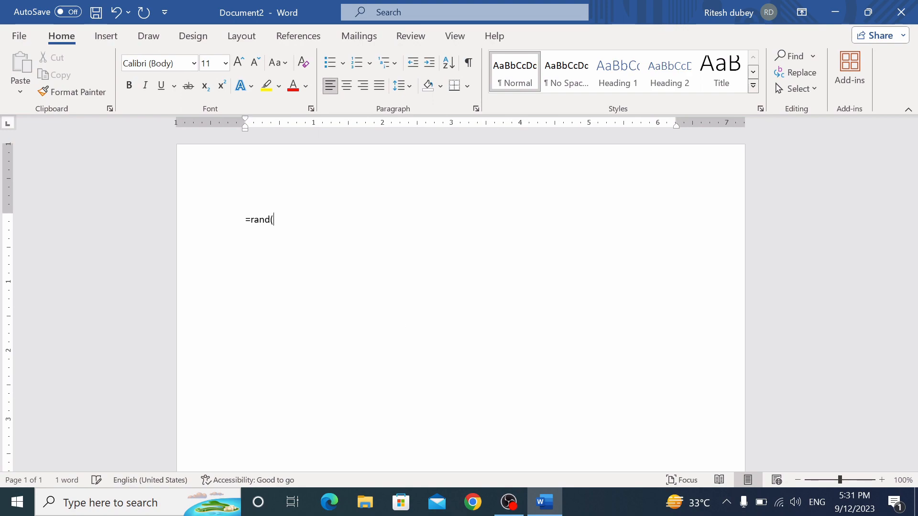
text())
key(Return)
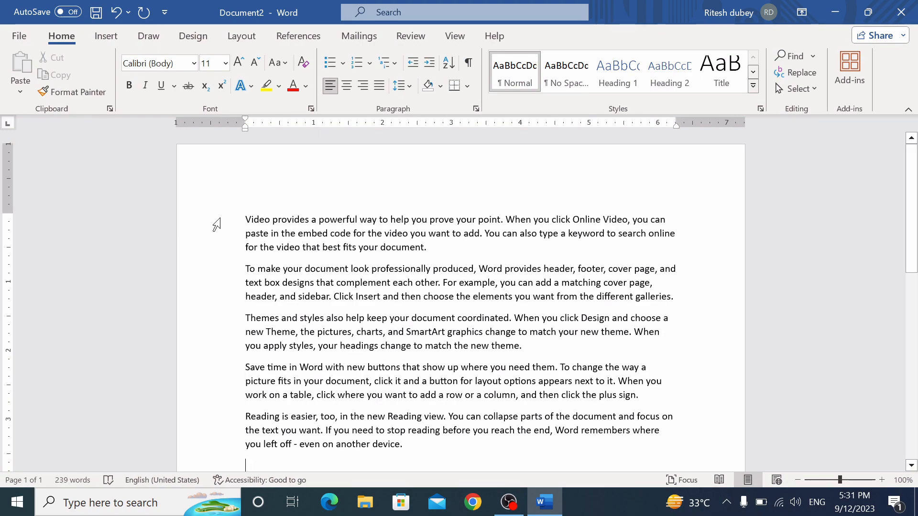
Hyperlink the first line of text to nca.docx
click(216, 224)
click(102, 42)
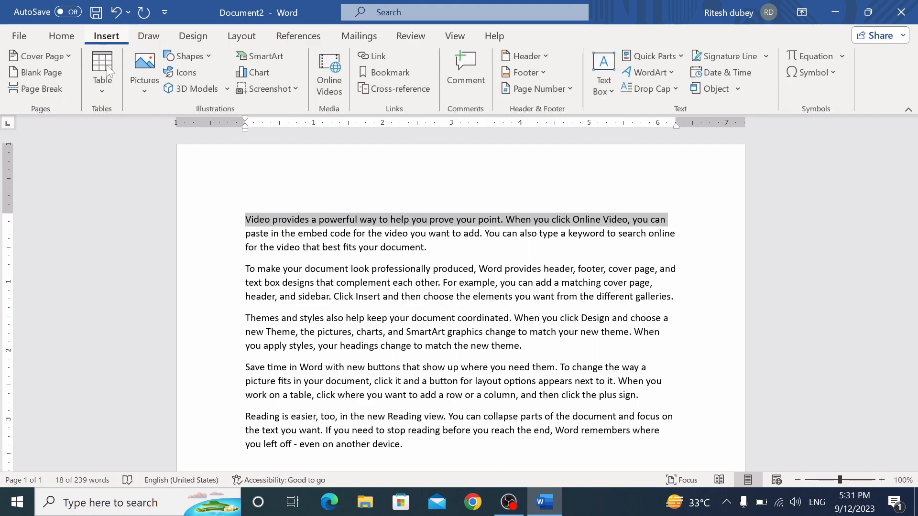
click(376, 58)
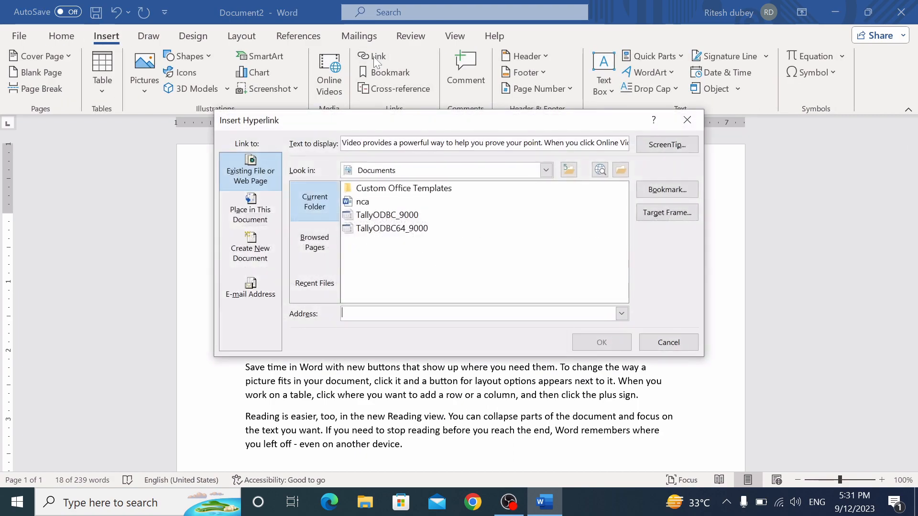
click(363, 205)
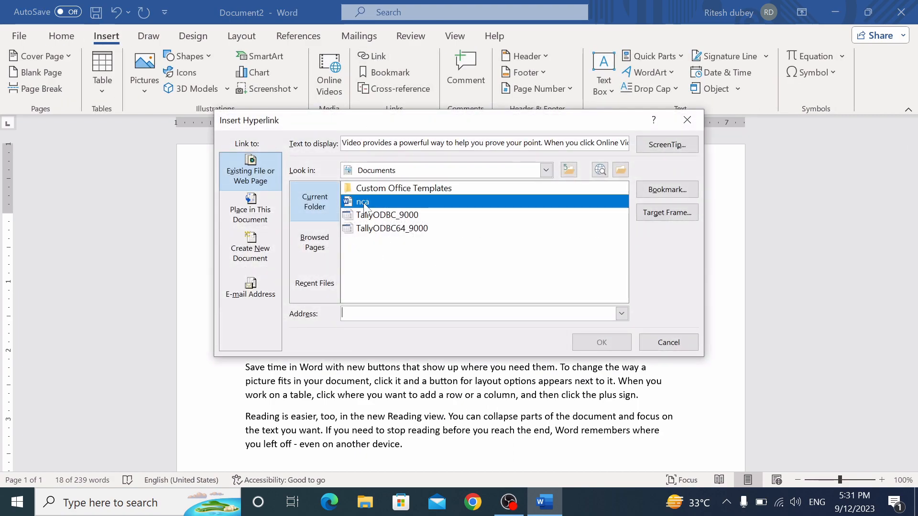
click(602, 343)
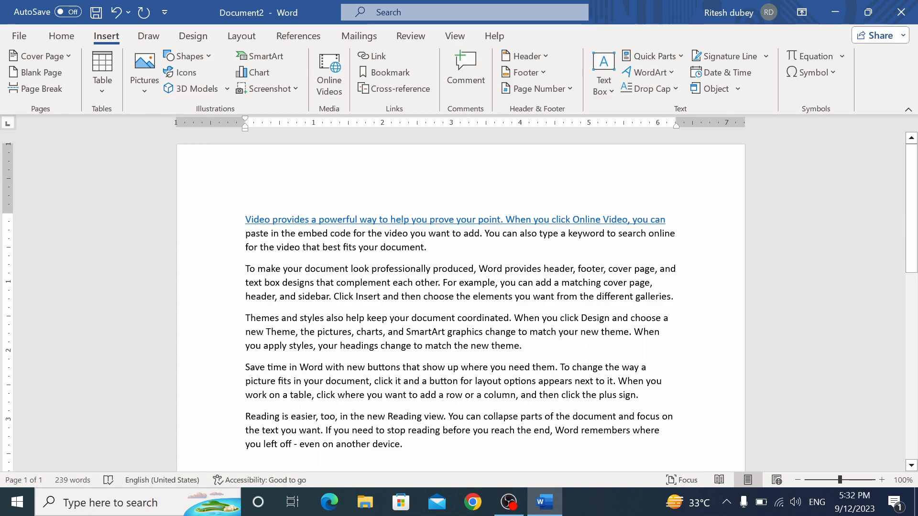
Follow the hyperlink to open nca, then return to Document2
ctrl+click(302, 226)
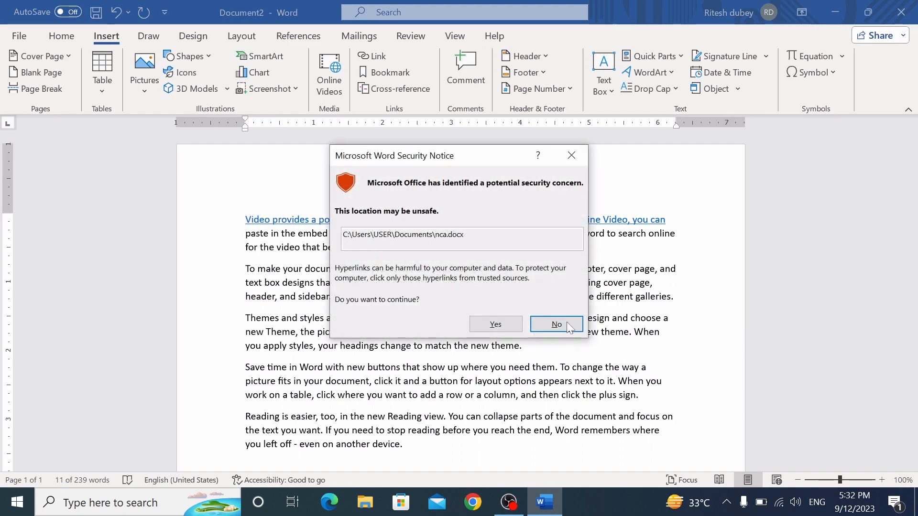
click(494, 324)
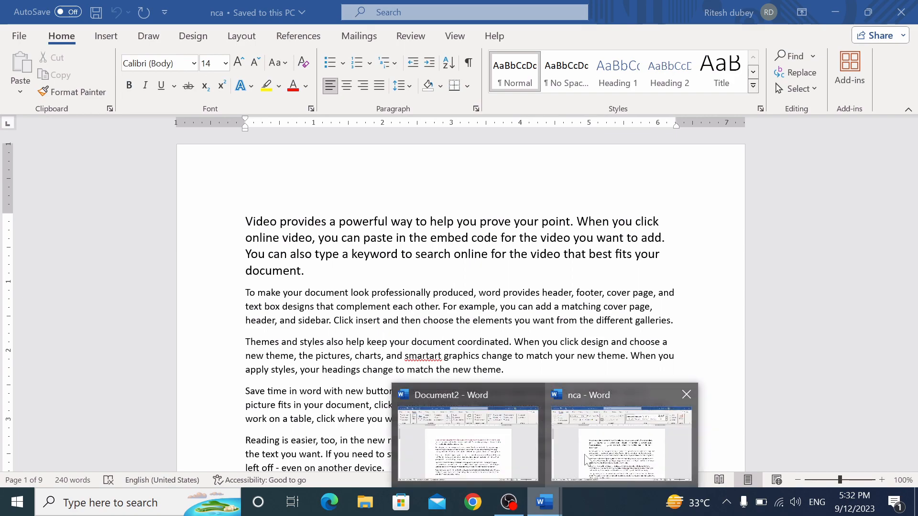
mouse_move(557, 503)
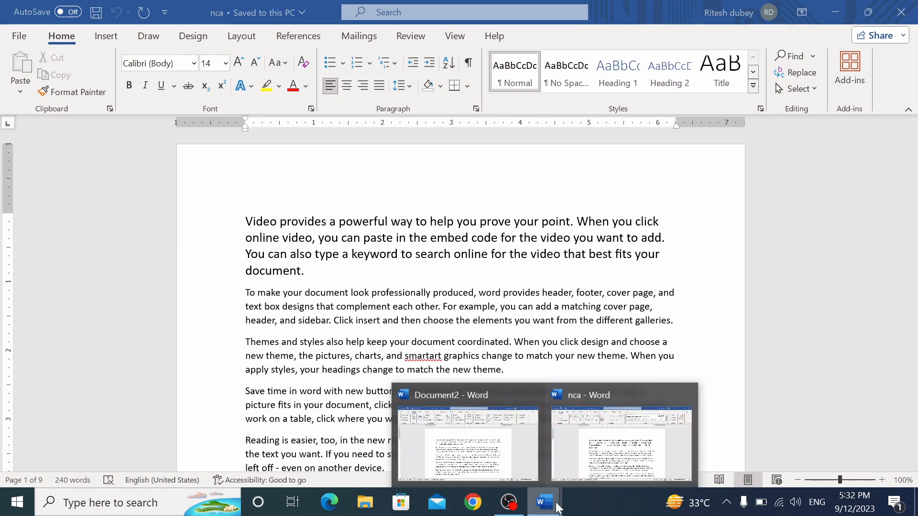
click(506, 465)
click(584, 477)
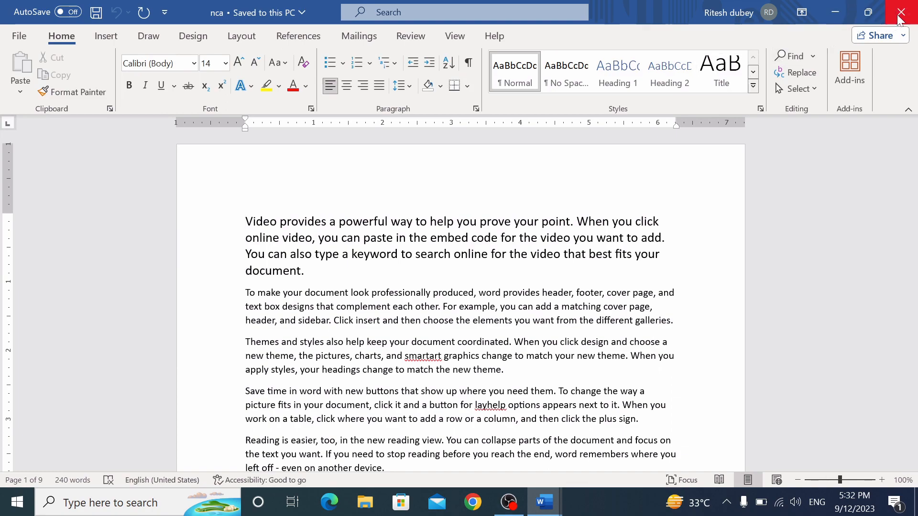
key(alt+Tab)
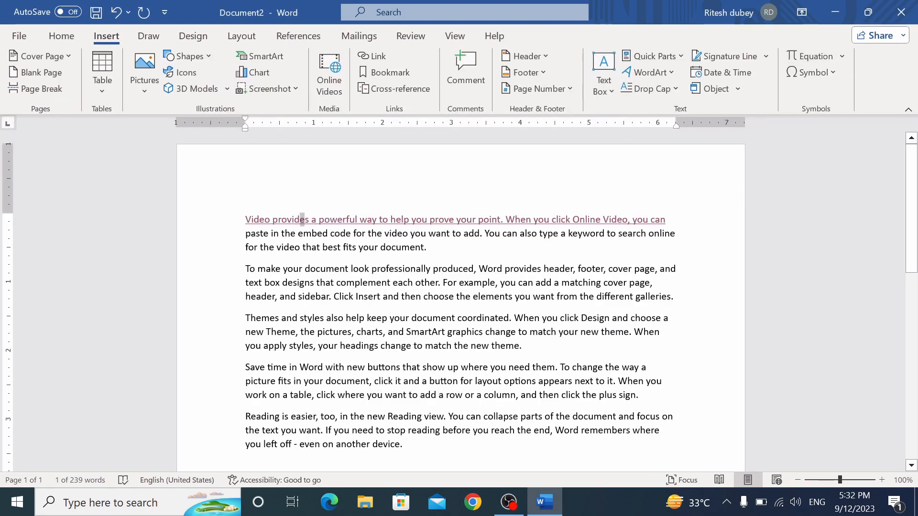
Bookmark the hyperlinked first line as 'nca'
click(401, 73)
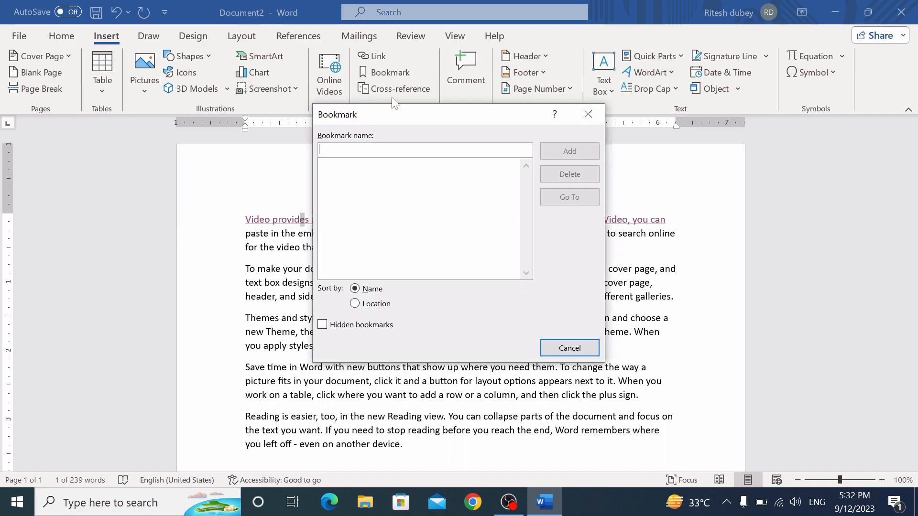
text(nca)
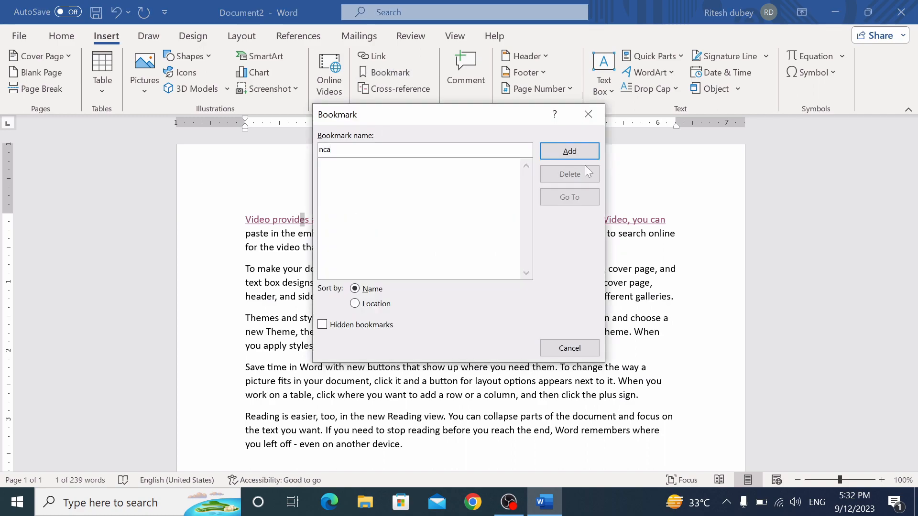
click(568, 151)
Add page breaks after the last paragraph to extend the document to nine pages
scroll(460, 287, down, 2)
scroll(460, 287, down, 1)
click(246, 343)
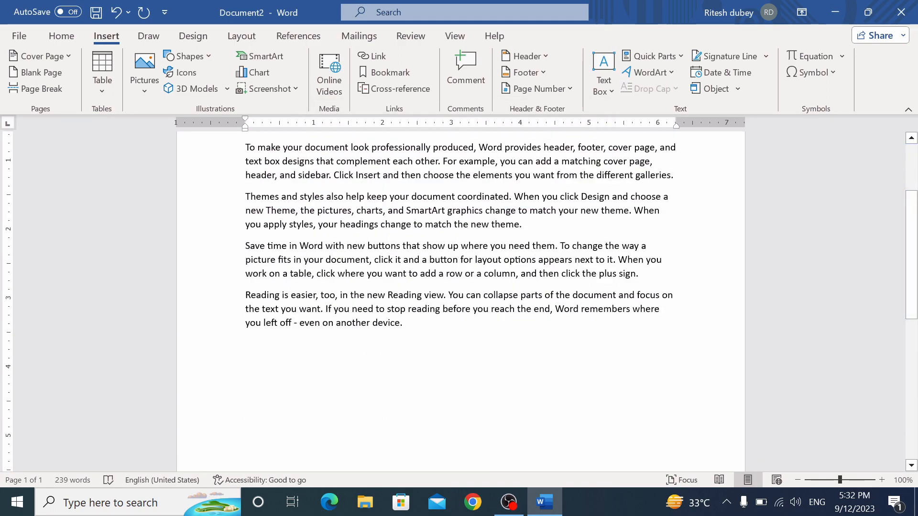
key(ctrl+Return)
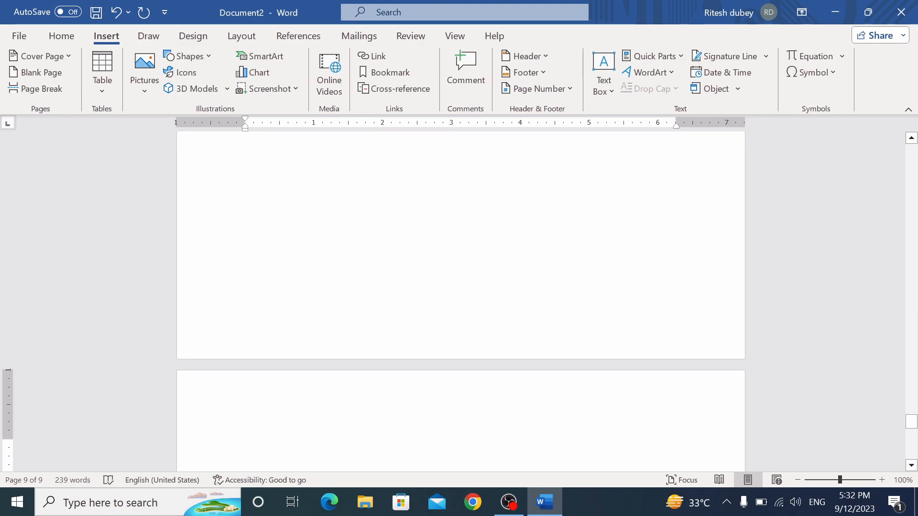
Jump back to the nca bookmark on page 1
click(371, 74)
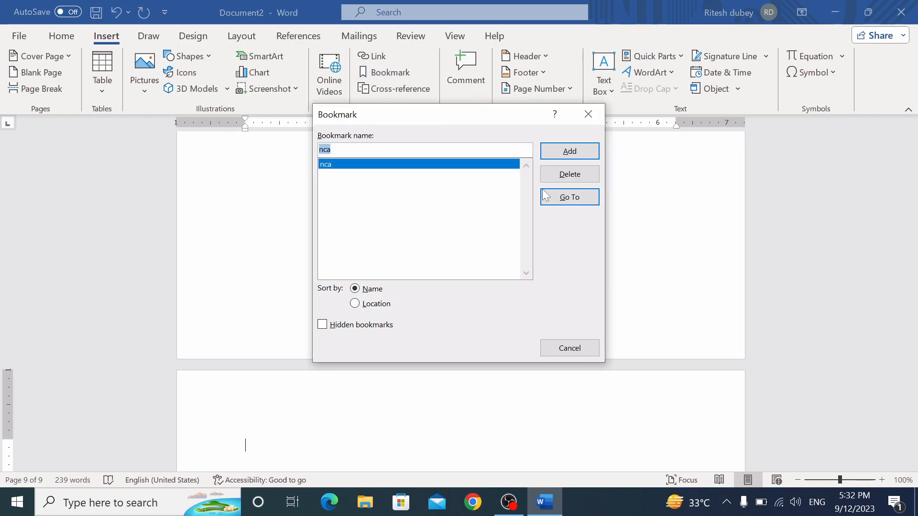
click(570, 197)
click(571, 347)
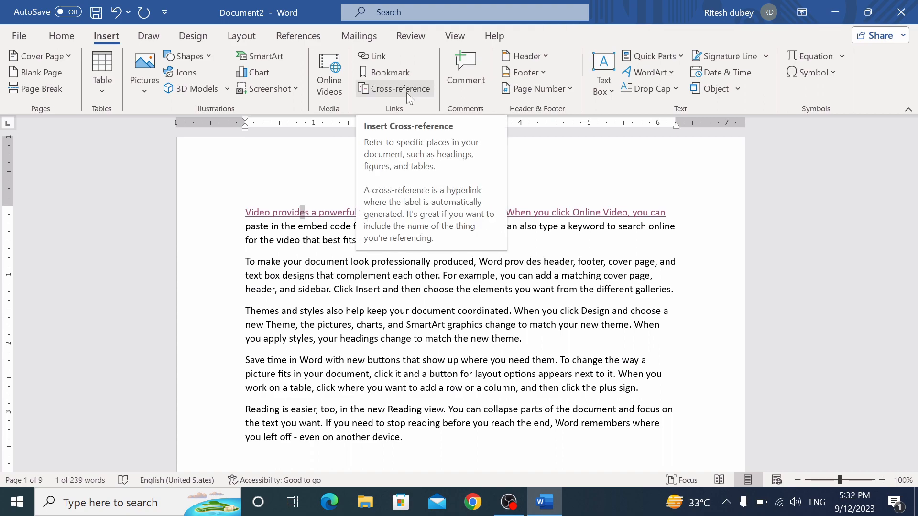
Comment 'Gh H Fgh H fh' on the first line of paragraph two
click(210, 264)
click(468, 71)
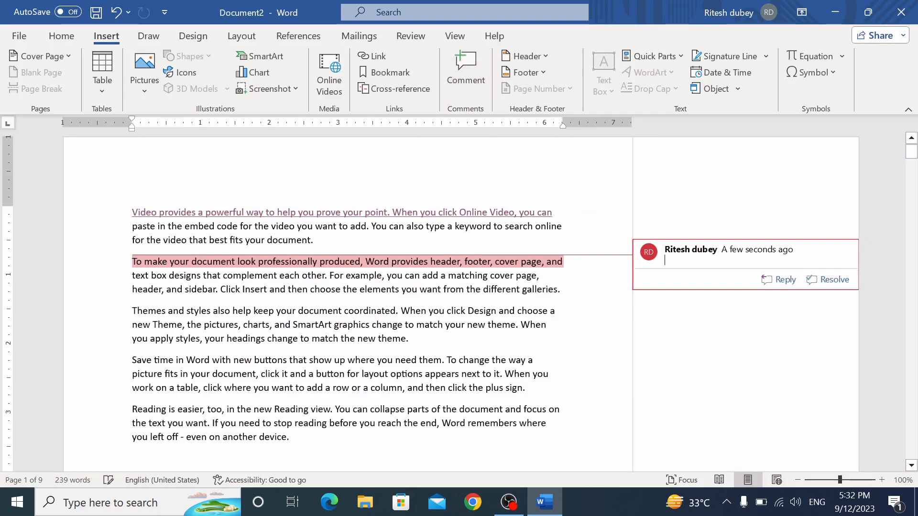
text(Gh H Fgh  H fh)
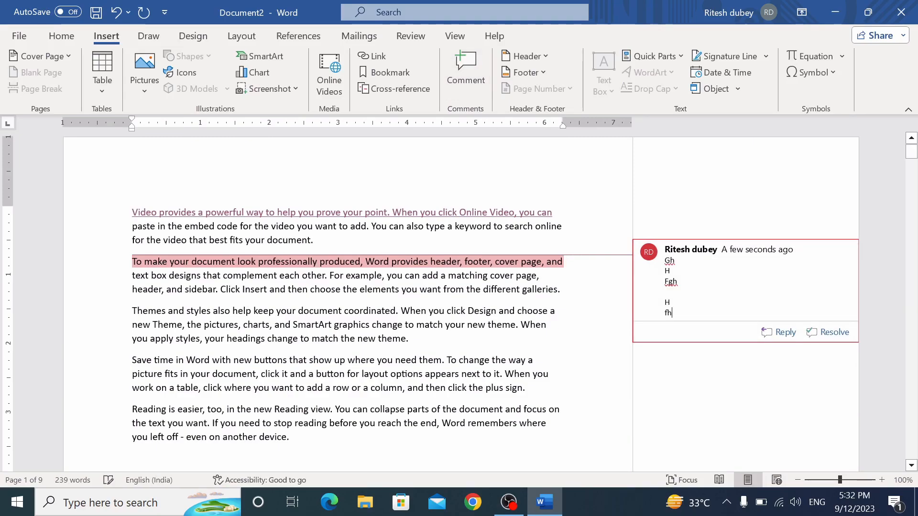
Add a multi-line placeholder comment ('zxczx', 'cz', 'xczxc zxc') to the 'Save time in Word' line
click(117, 376)
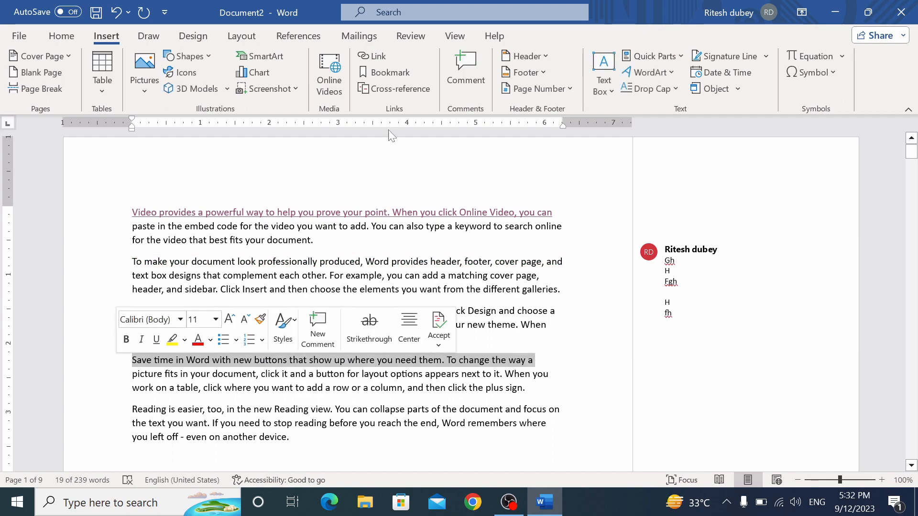
click(465, 72)
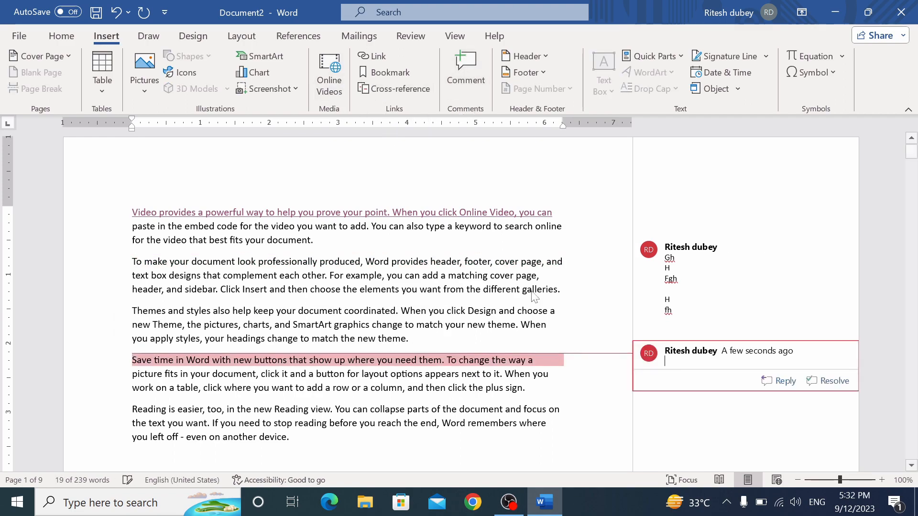
text(zxczx)
key(Return)
key(Return)
text(cz)
key(Return)
text(xc)
key(Return)
text(zxc  zxc)
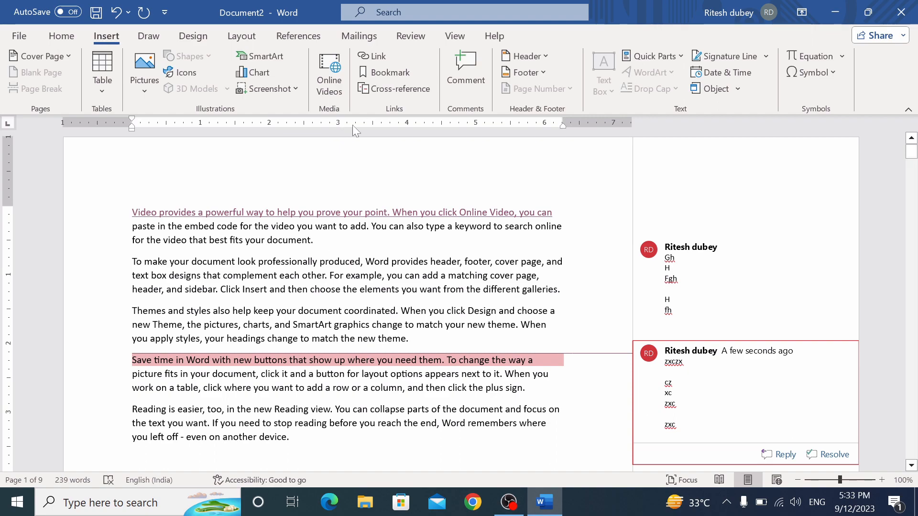
click(408, 36)
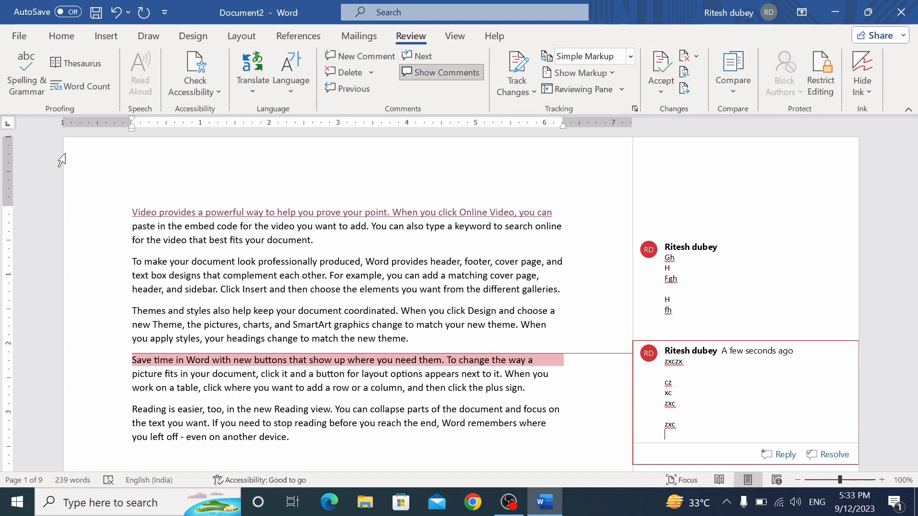
Hide comments through Show Markup, then show them again
click(613, 73)
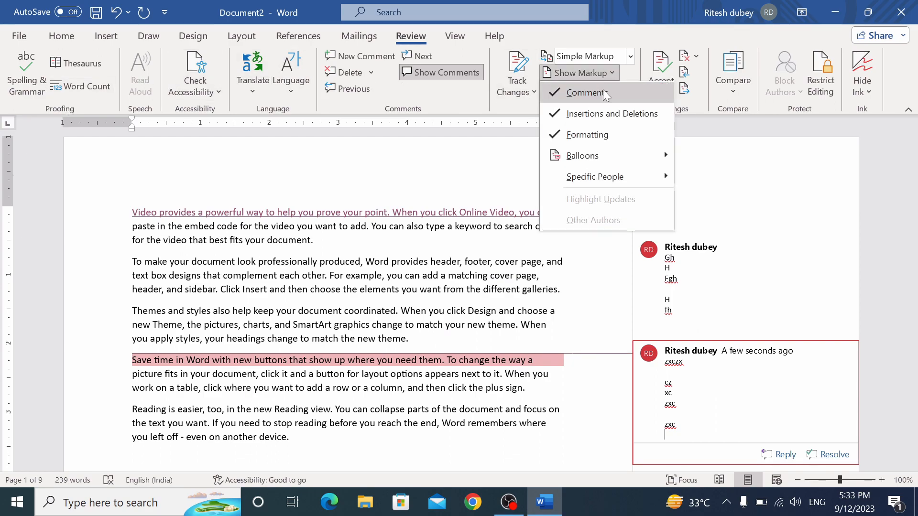
click(603, 90)
click(613, 73)
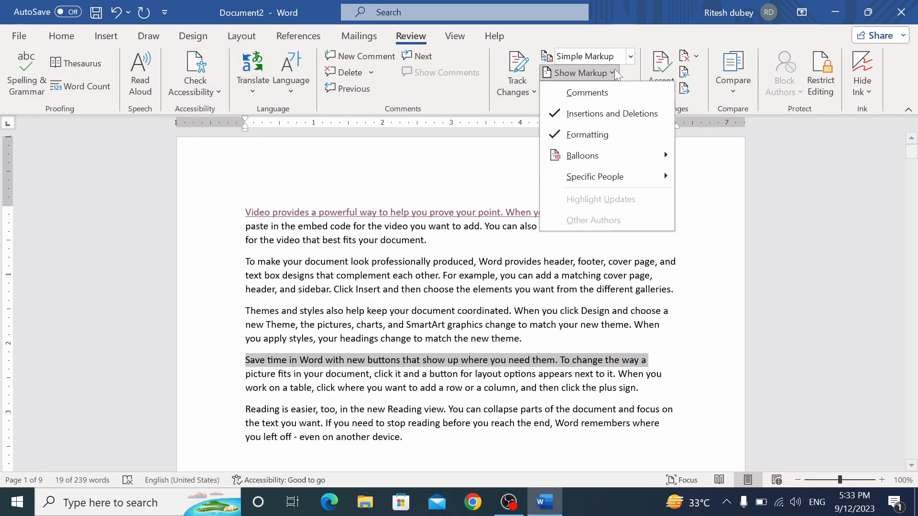
click(606, 95)
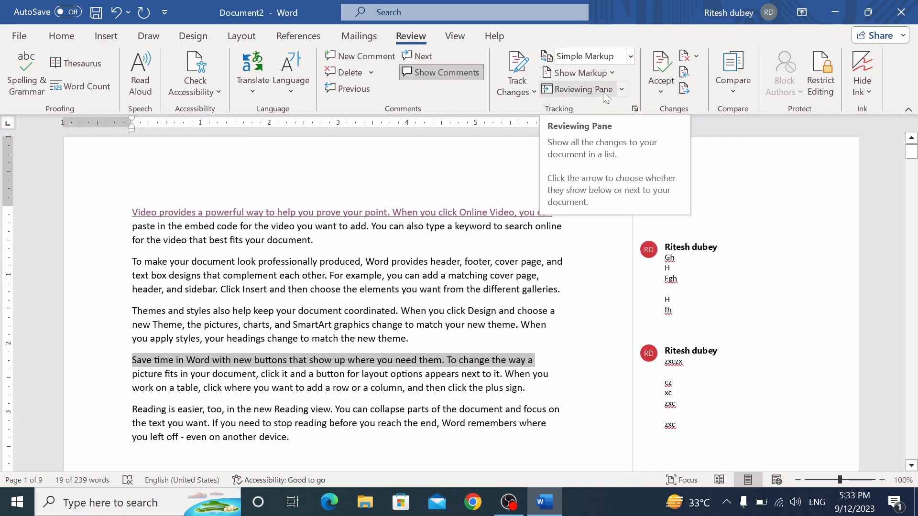
Go to the previous comment and delete all comments in the document
click(367, 92)
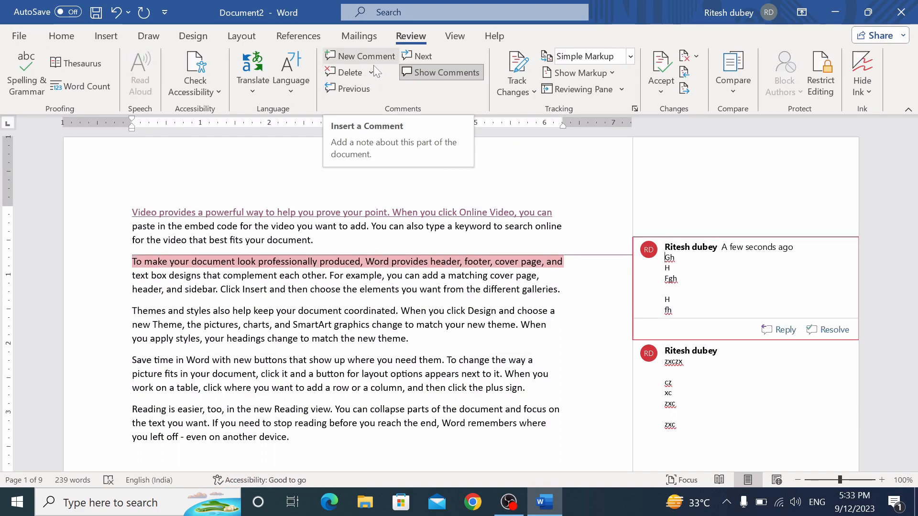
click(370, 72)
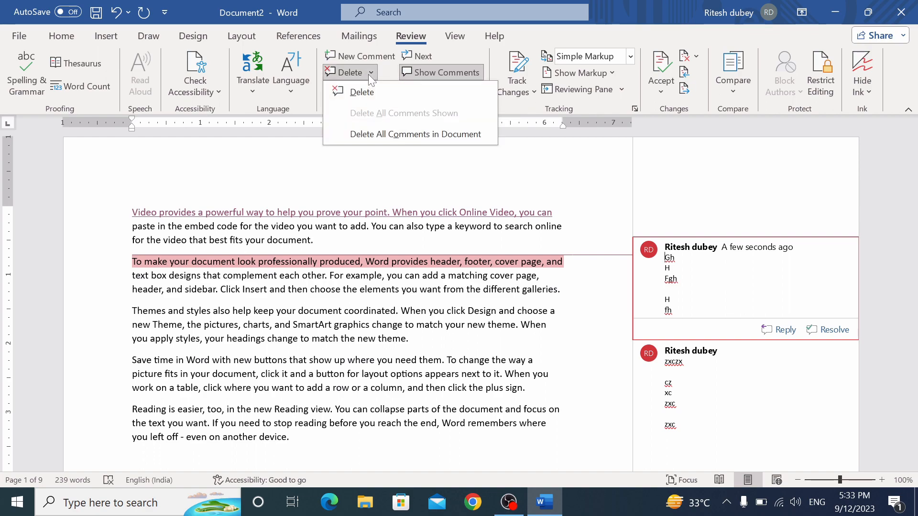
click(383, 133)
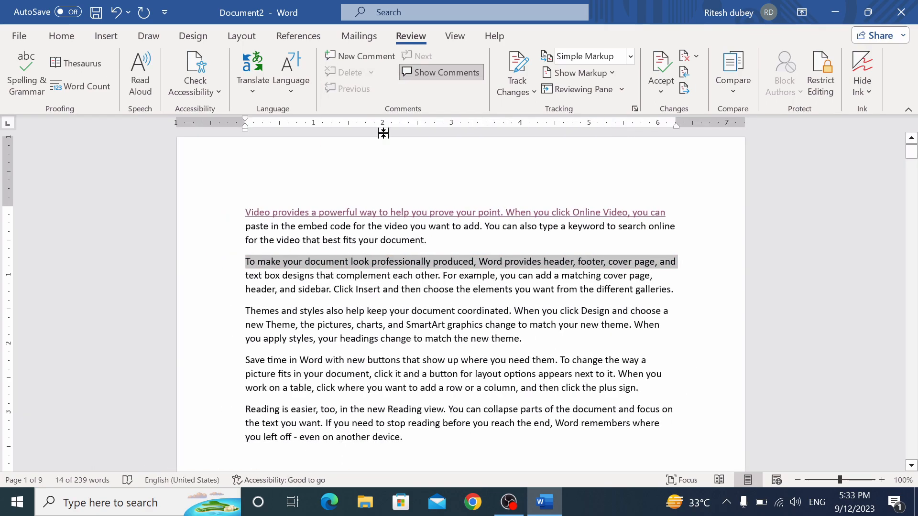
Add a blank header containing the date 2023-09-12
click(106, 36)
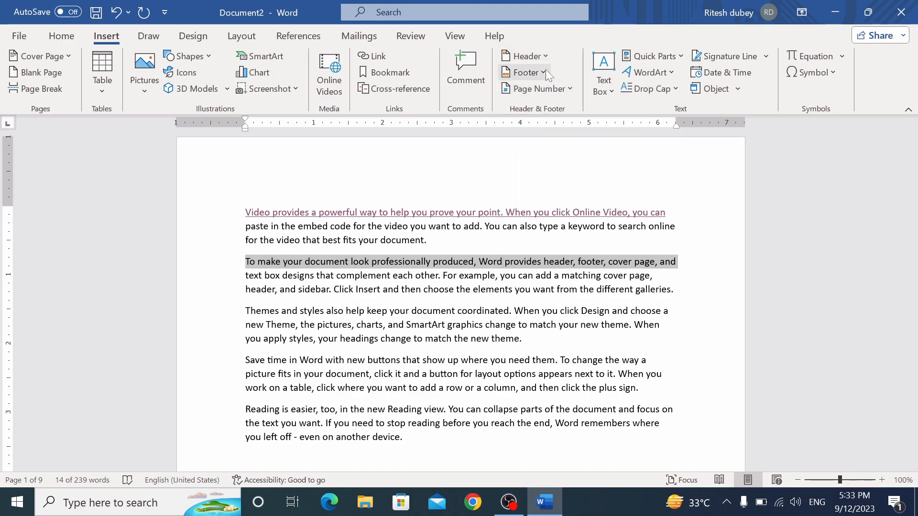
click(548, 56)
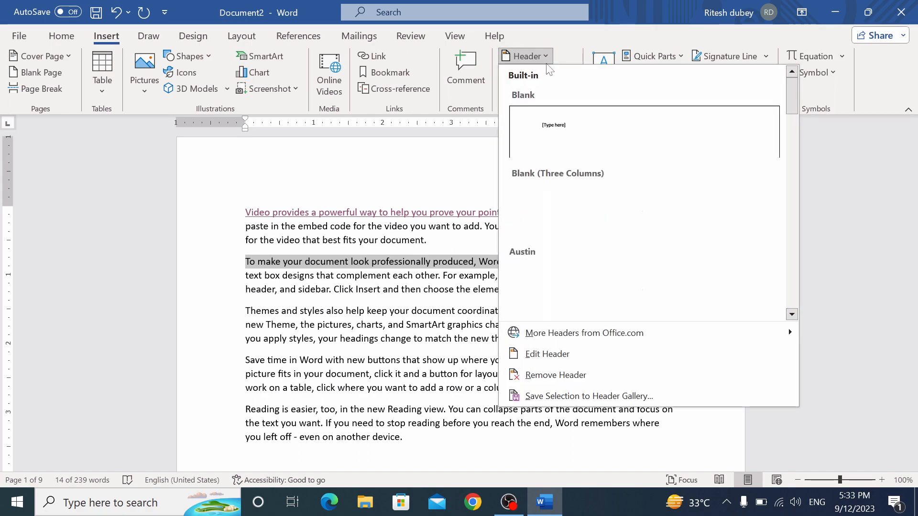
click(549, 126)
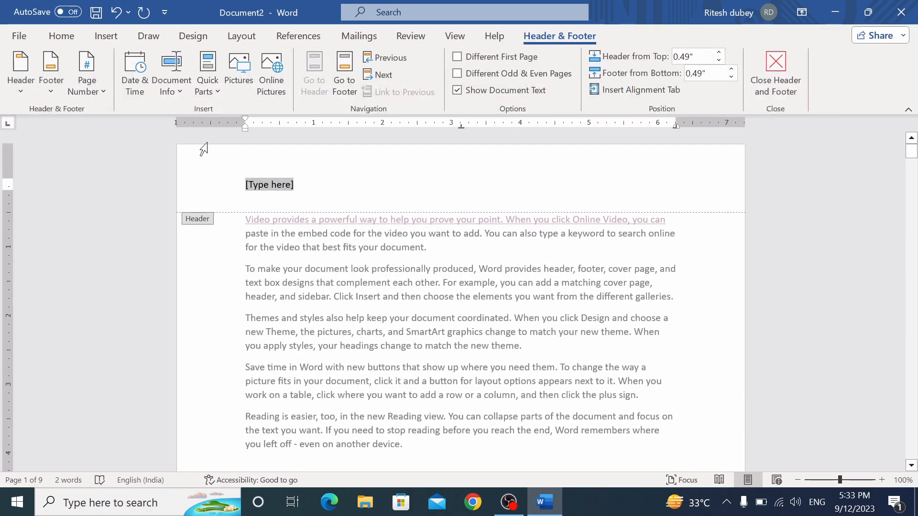
click(136, 76)
click(322, 182)
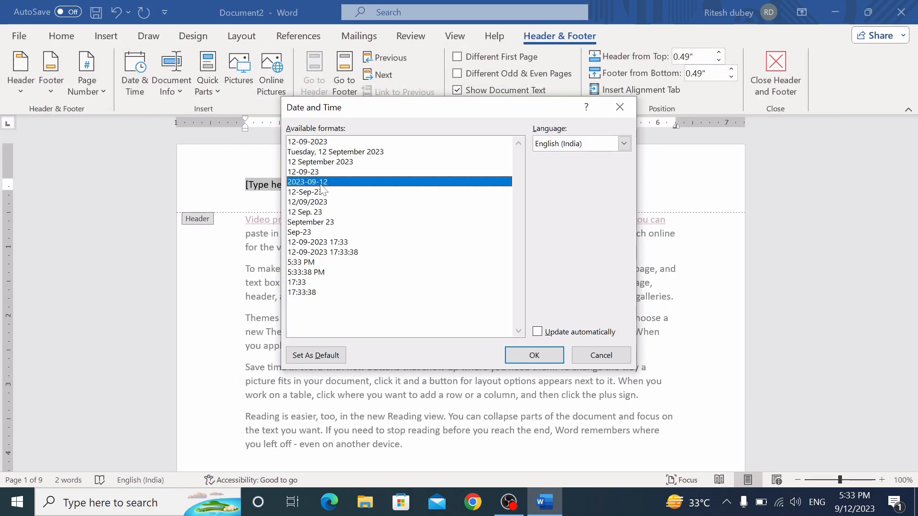
click(534, 355)
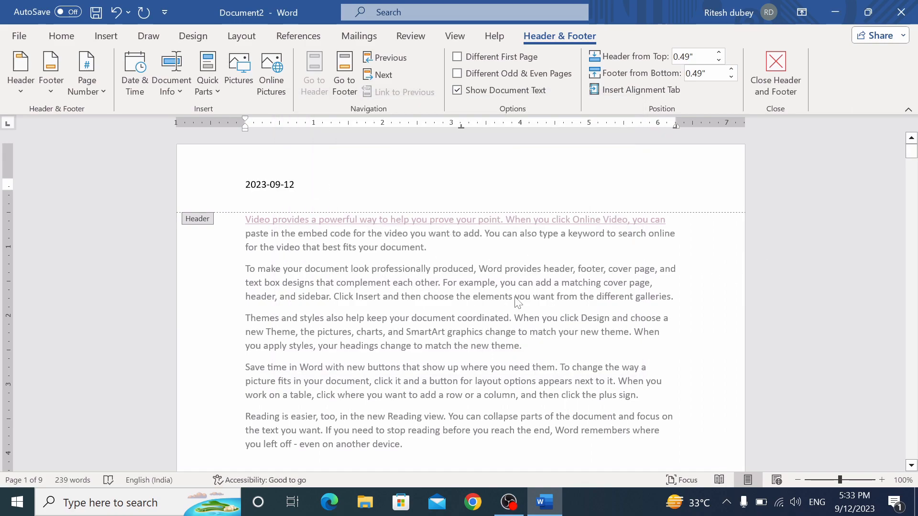
Type 'Net computer academy' into the page 1 footer
scroll(516, 302, down, 10)
scroll(461, 302, down, 1)
click(246, 289)
text(ne)
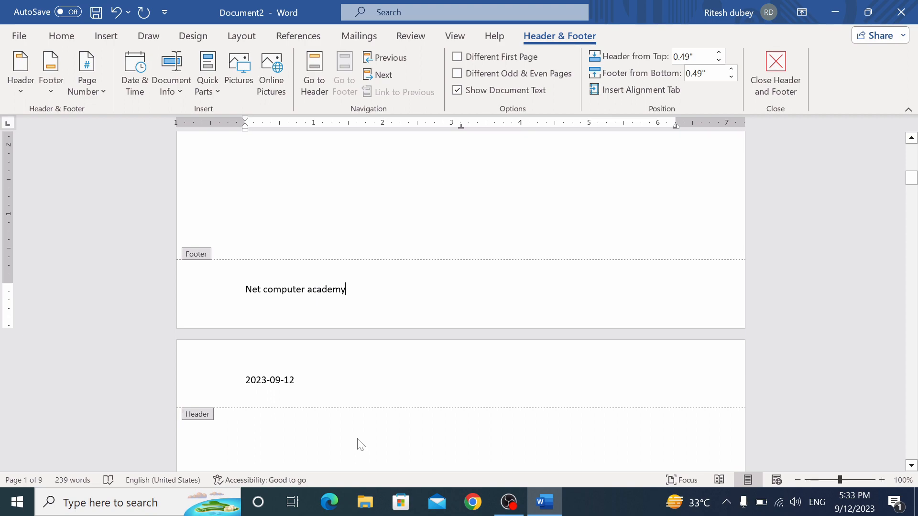
scroll(361, 444, down, 10)
drag(911, 207, 911, 180)
Delete the 'Net computer academy' text from the footer
double_click(451, 207)
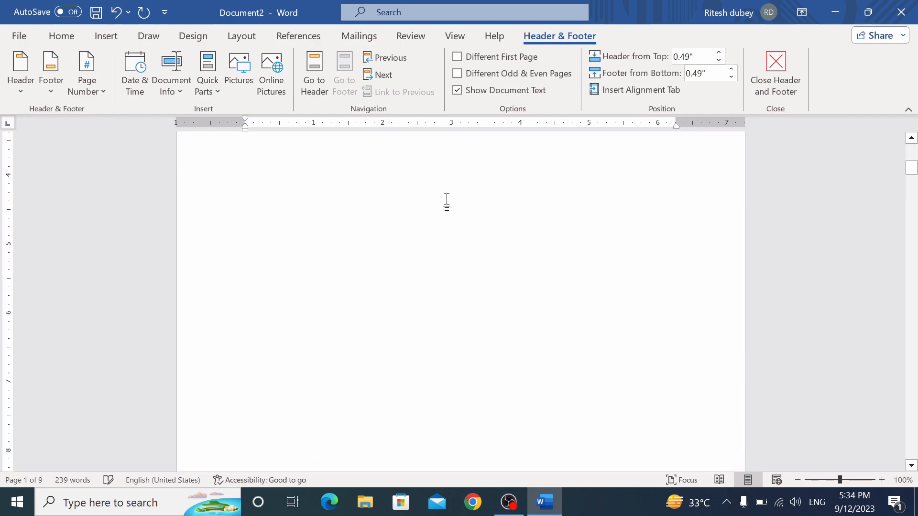
scroll(459, 239, down, 15)
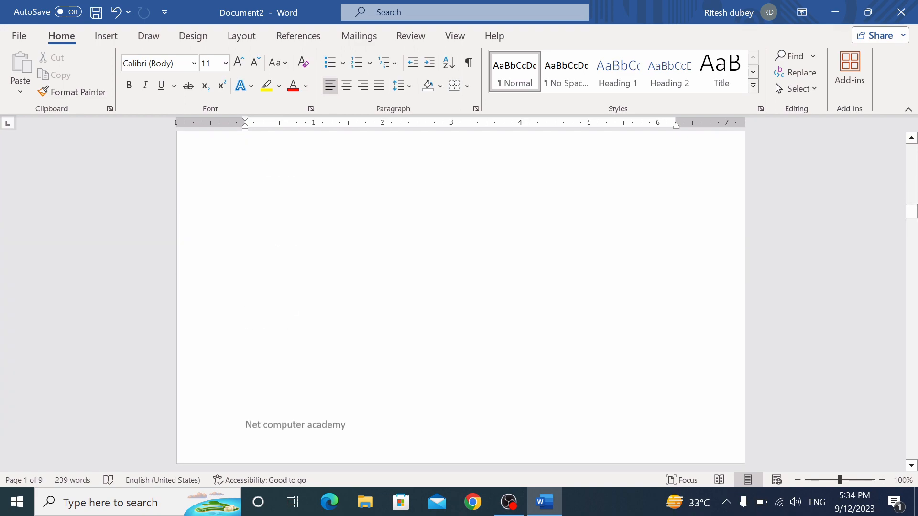
scroll(459, 239, down, 10)
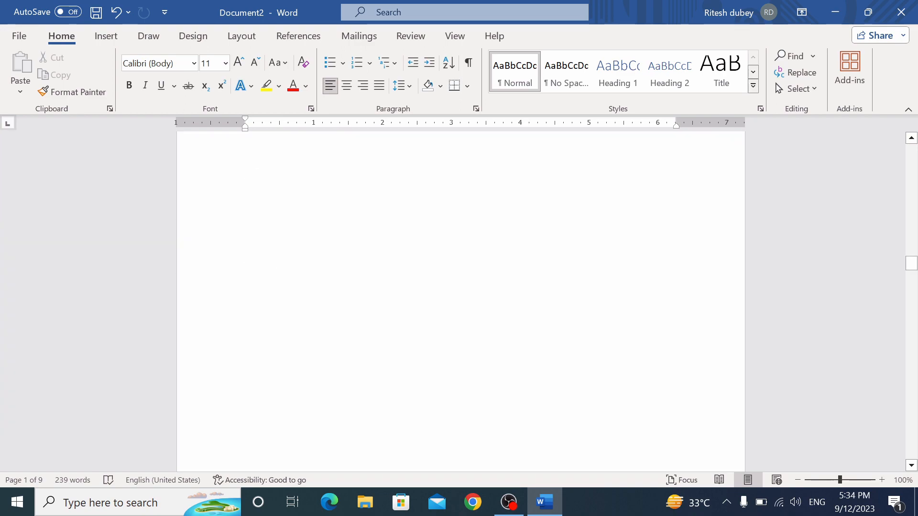
drag(915, 282, 914, 160)
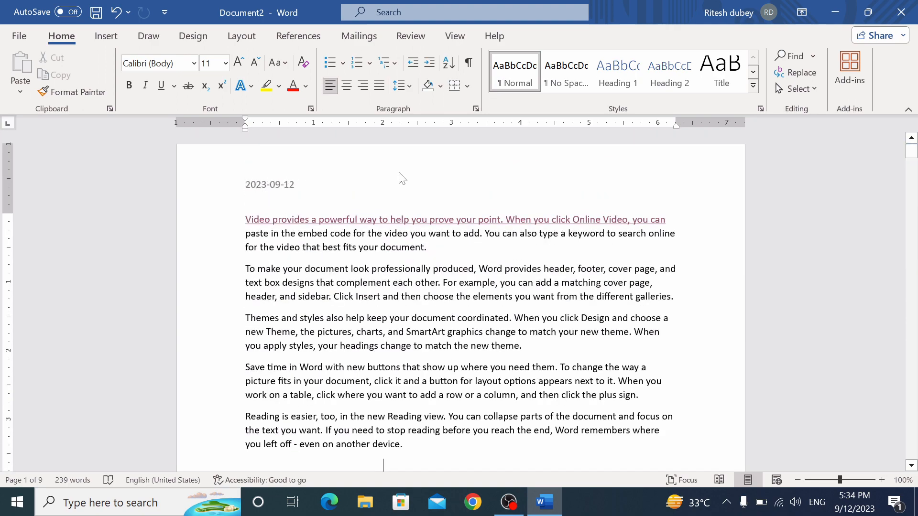
drag(912, 152, 914, 185)
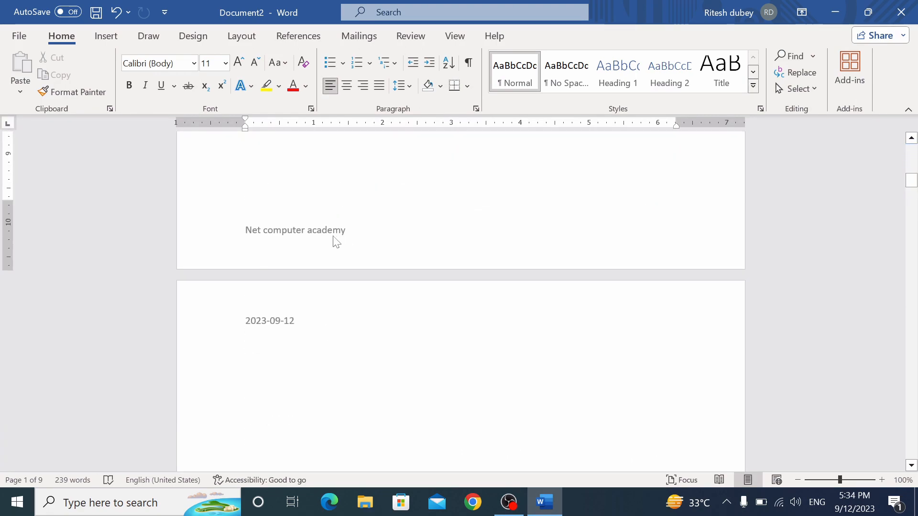
double_click(336, 241)
drag(347, 230, 226, 237)
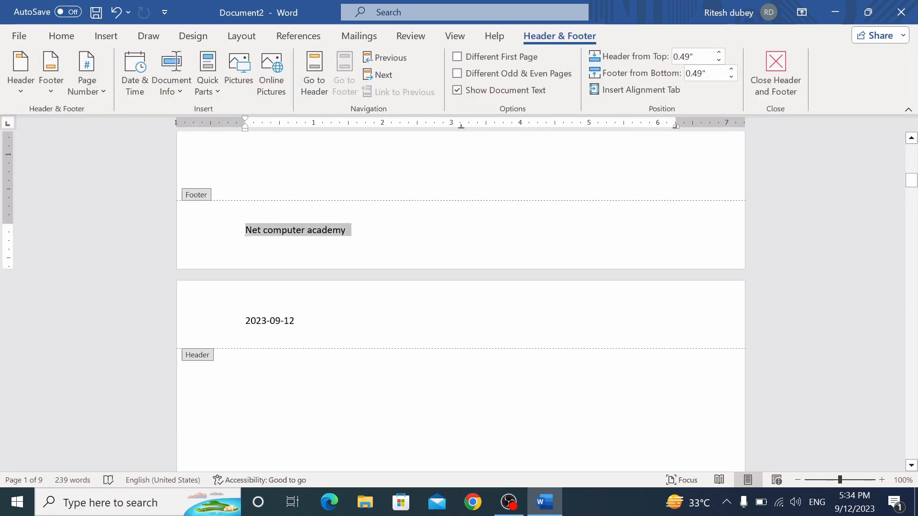
key(BackSpace)
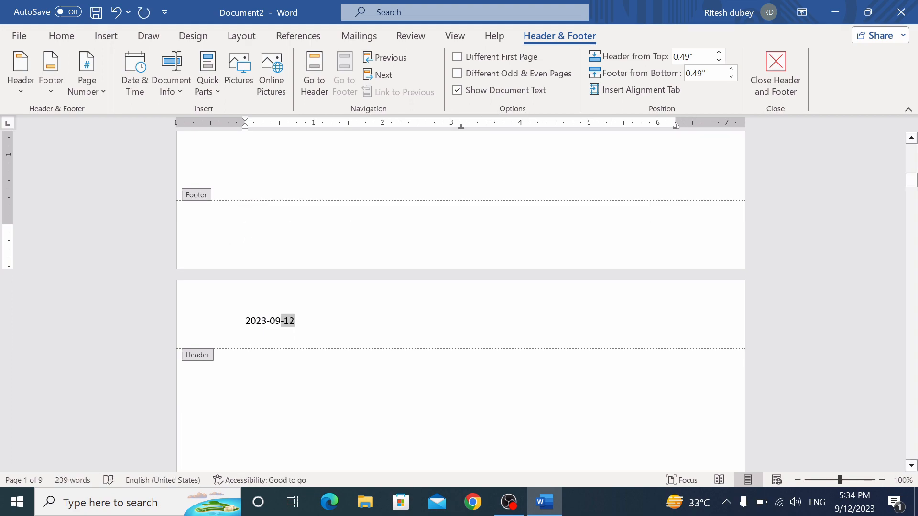
Delete the 2023-09-12 header date and close header and footer editing
drag(282, 322, 240, 324)
key(BackSpace)
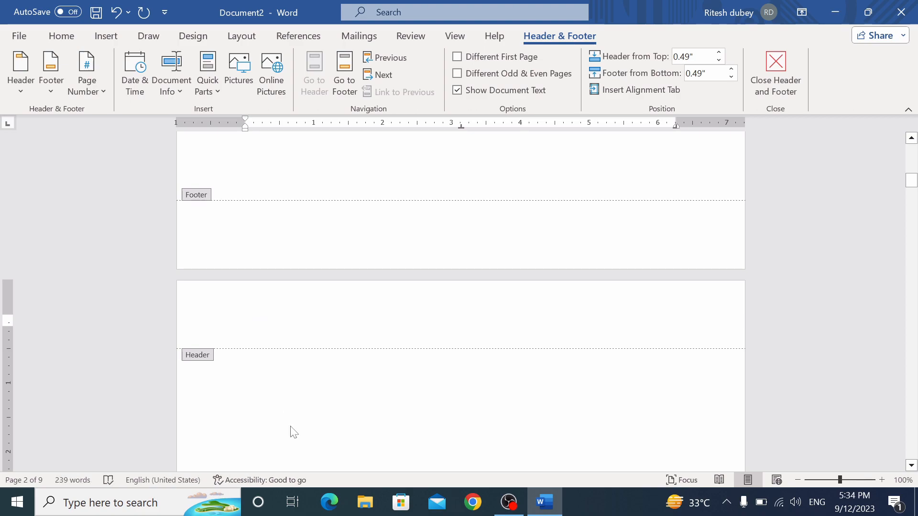
double_click(293, 432)
scroll(609, 272, up, 5)
scroll(460, 296, up, 2)
double_click(287, 184)
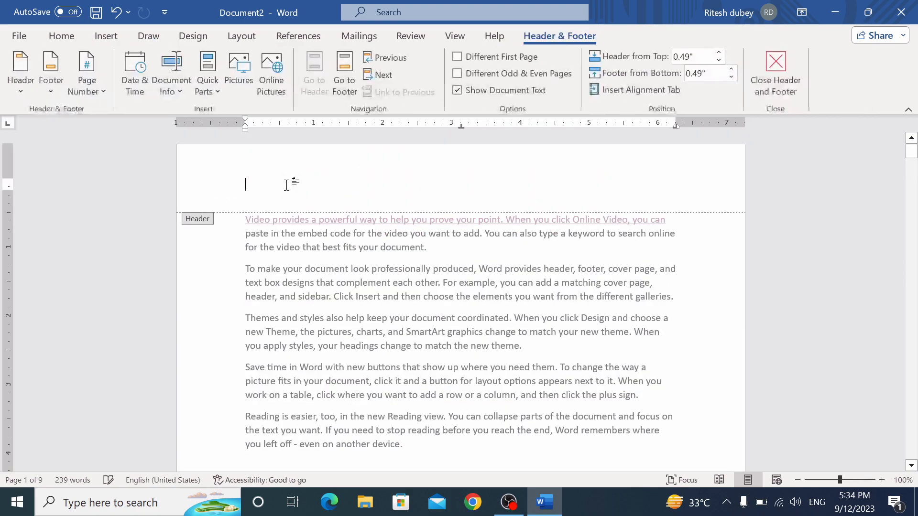
double_click(463, 451)
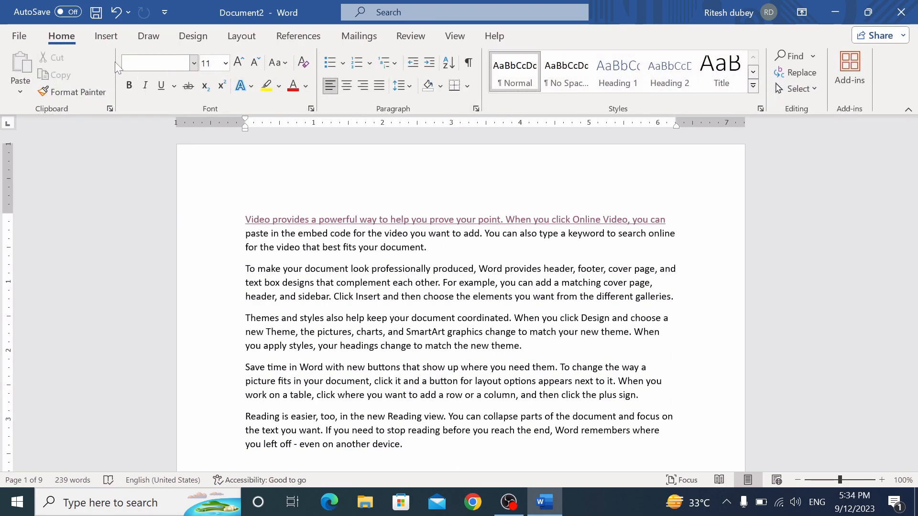
Add Plain Number 1 page numbers at the top of every page
click(107, 37)
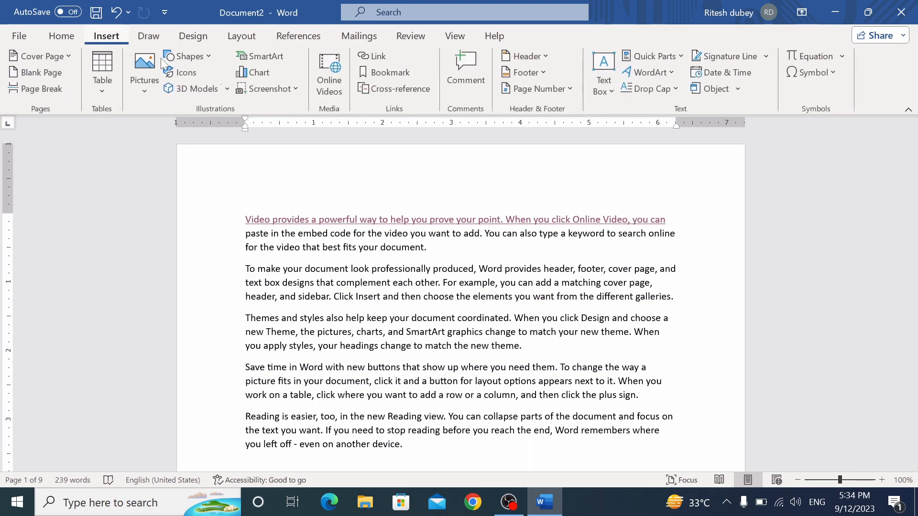
click(563, 89)
mouse_move(564, 115)
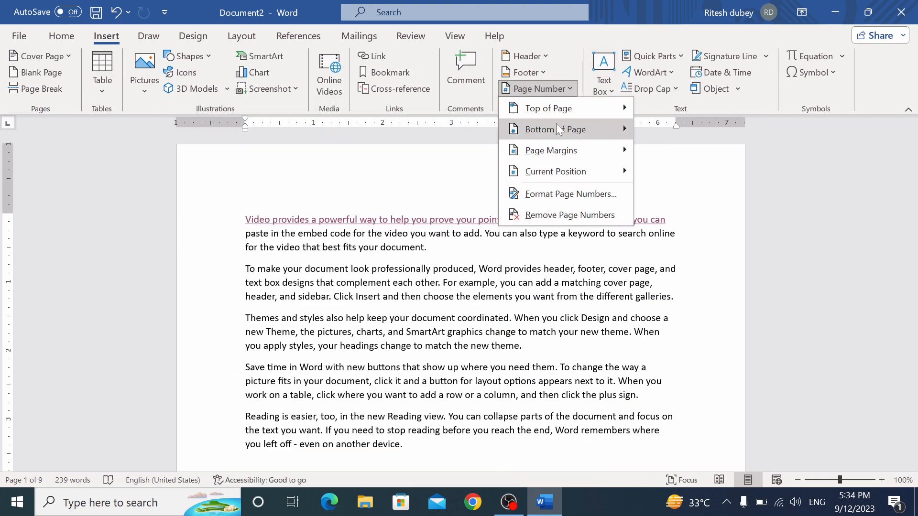
click(311, 177)
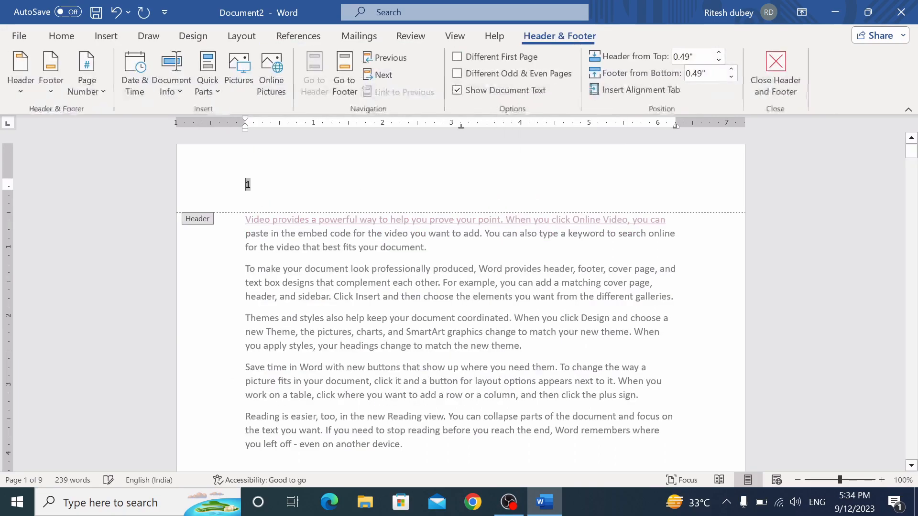
double_click(702, 316)
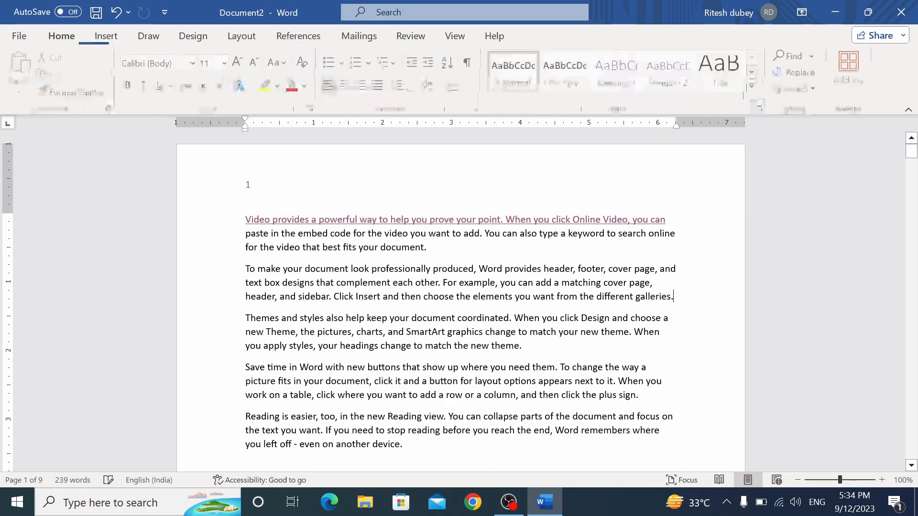
scroll(567, 366, down, 15)
scroll(460, 301, down, 5)
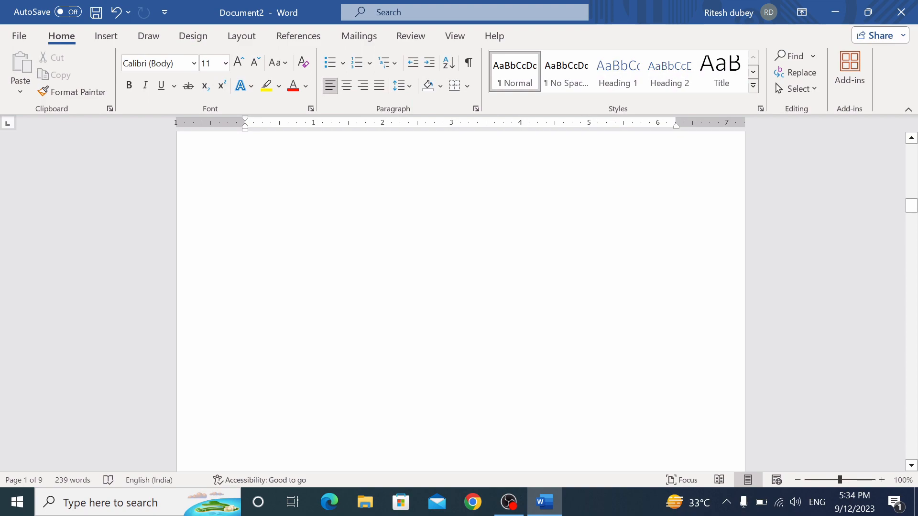
click(110, 44)
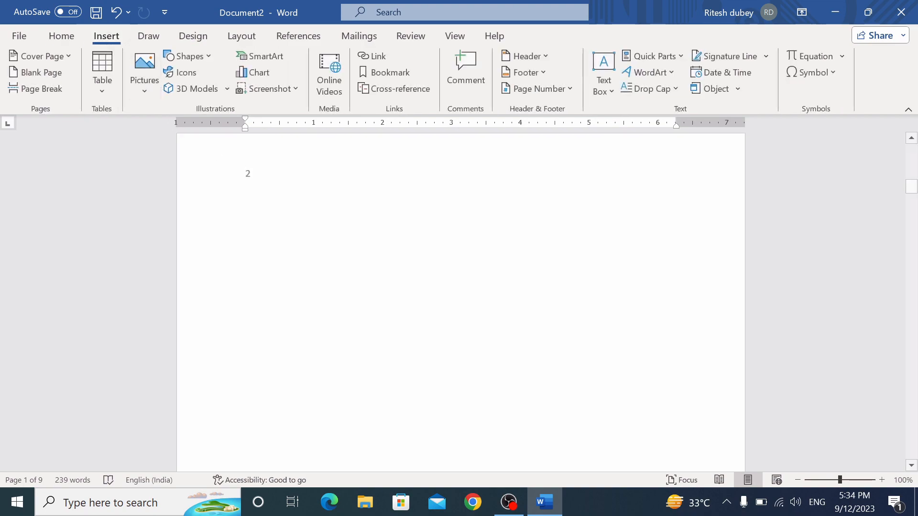
scroll(512, 461, up, 8)
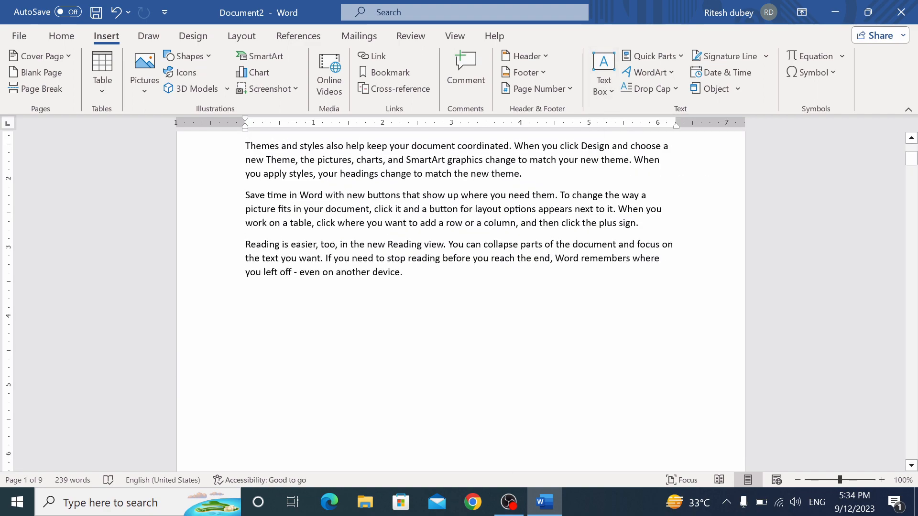
Insert a built-in quote text box and replace its placeholder with short sample lines
click(604, 86)
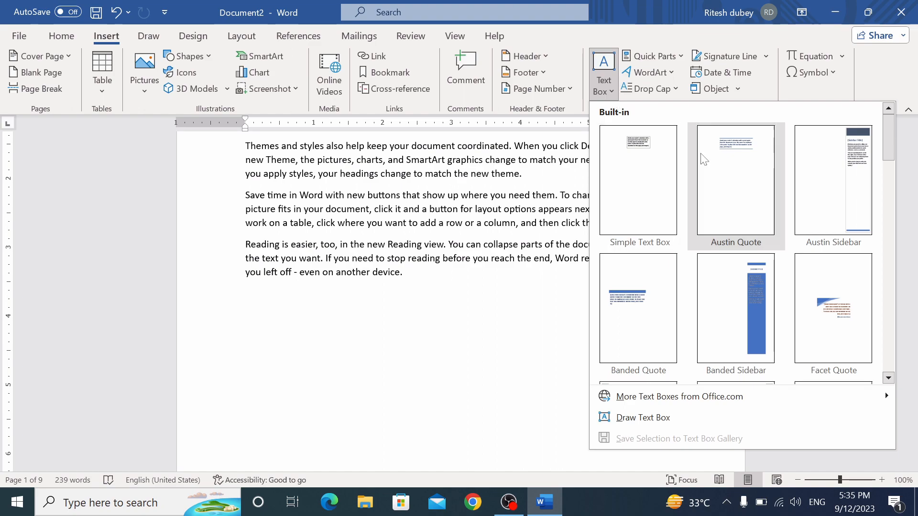
click(645, 186)
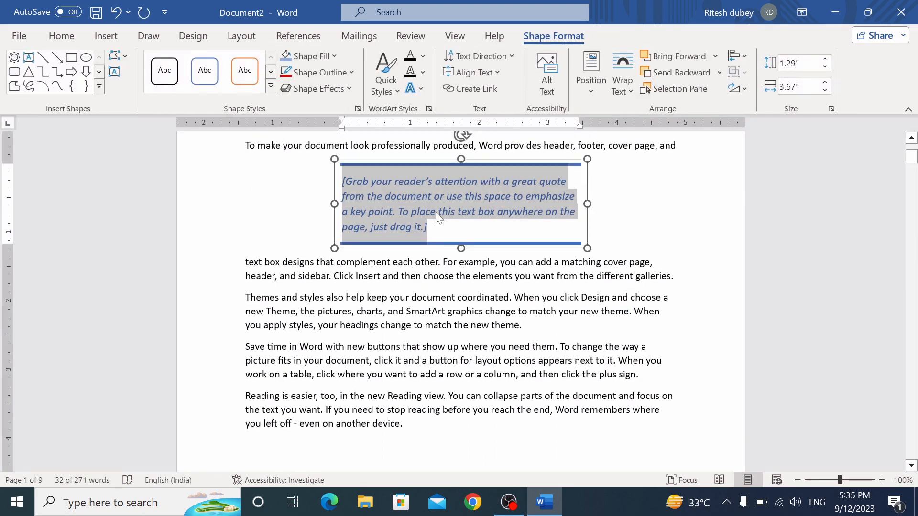
drag(421, 162, 437, 138)
triple_click(448, 207)
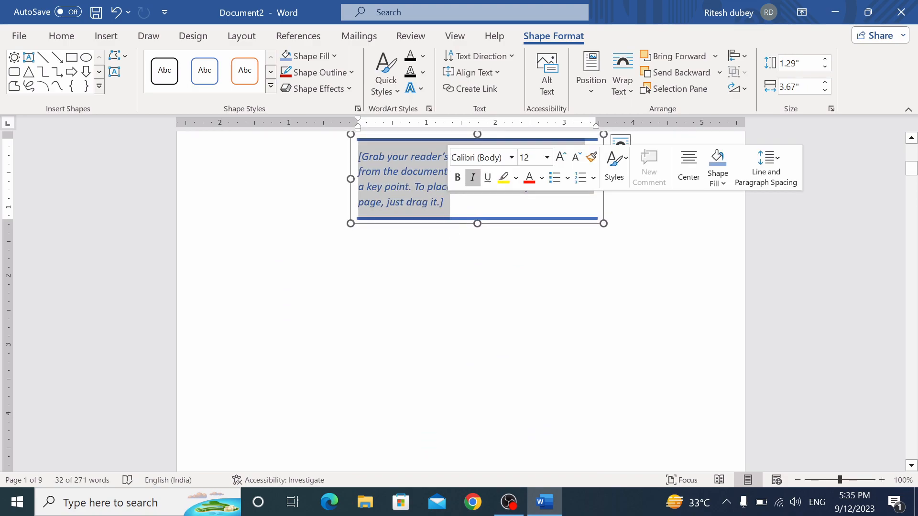
text(Dadfafg Sdfg Sfd G Sdf g)
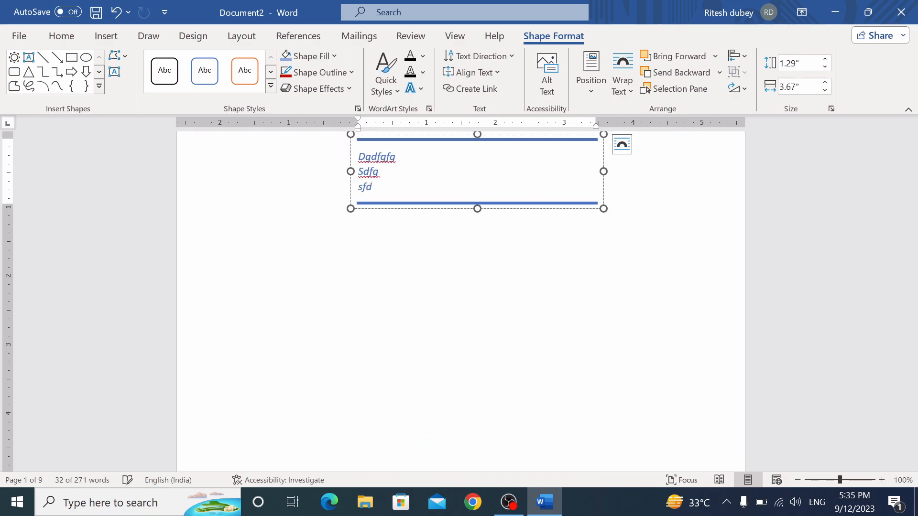
text(d F Gs Fg s)
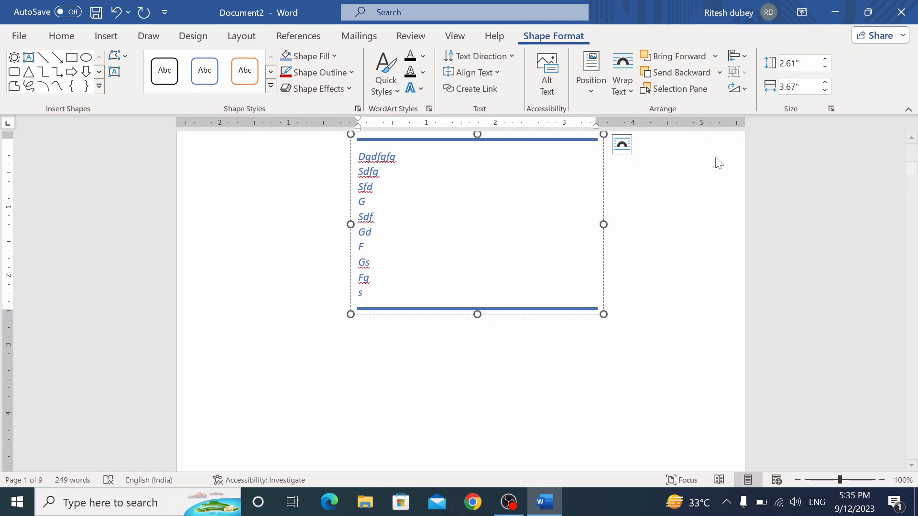
Move and shrink the text box, then delete it
scroll(459, 297, up, 6)
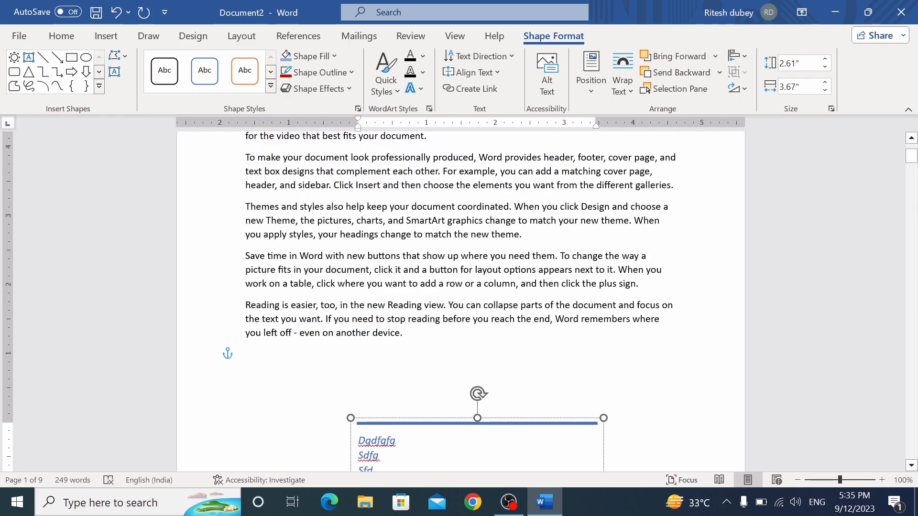
drag(429, 423, 416, 401)
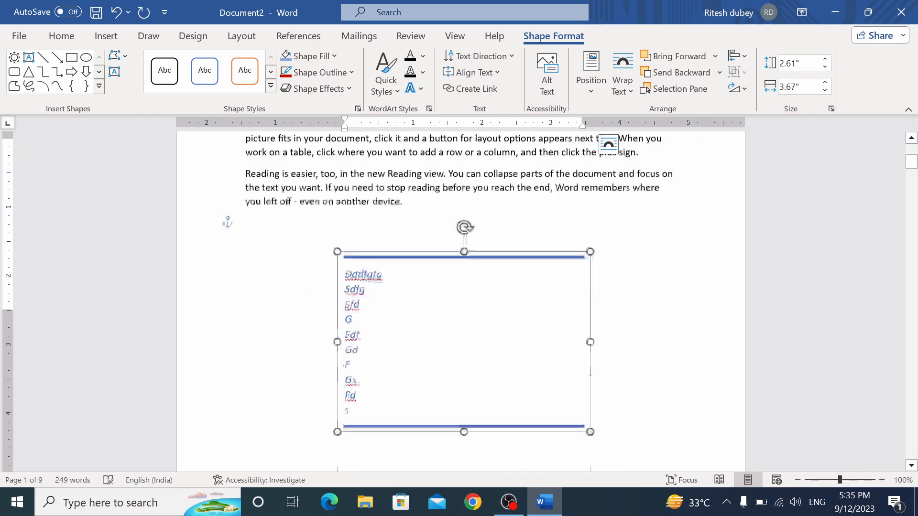
scroll(476, 282, up, 2)
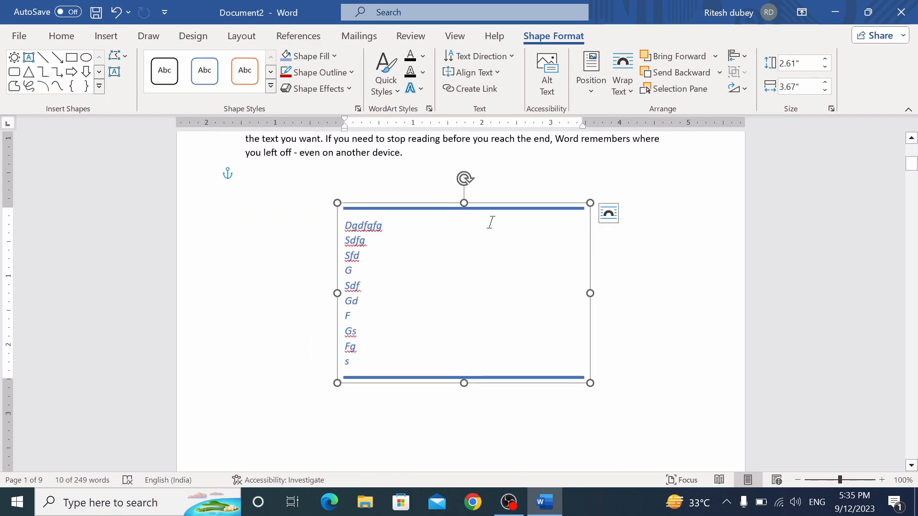
drag(590, 203, 535, 304)
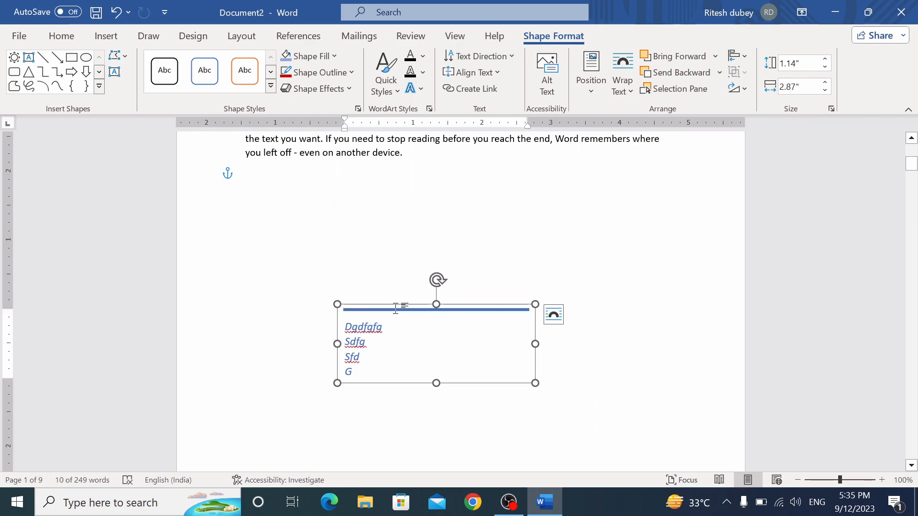
key(Delete)
click(119, 39)
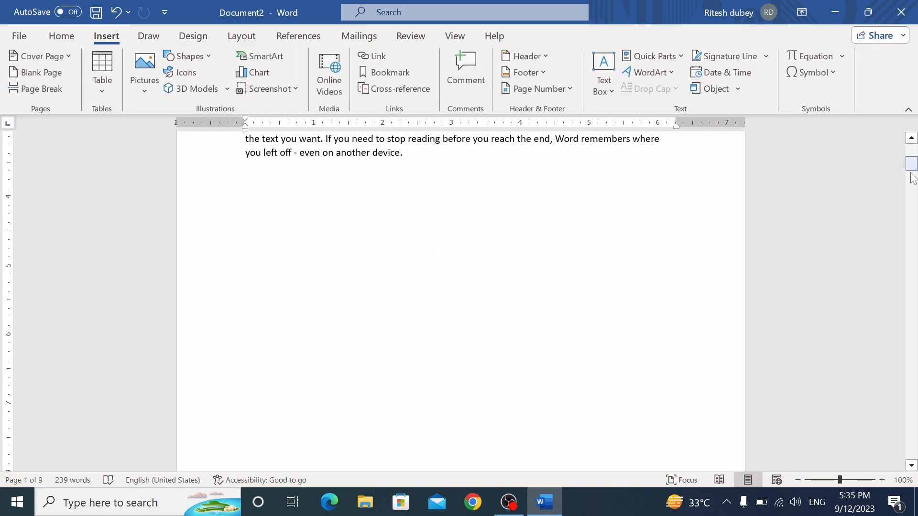
Insert outlined yellow WordArt reading 'Net computer academy' and enlarge its box
scroll(913, 168, up, 5)
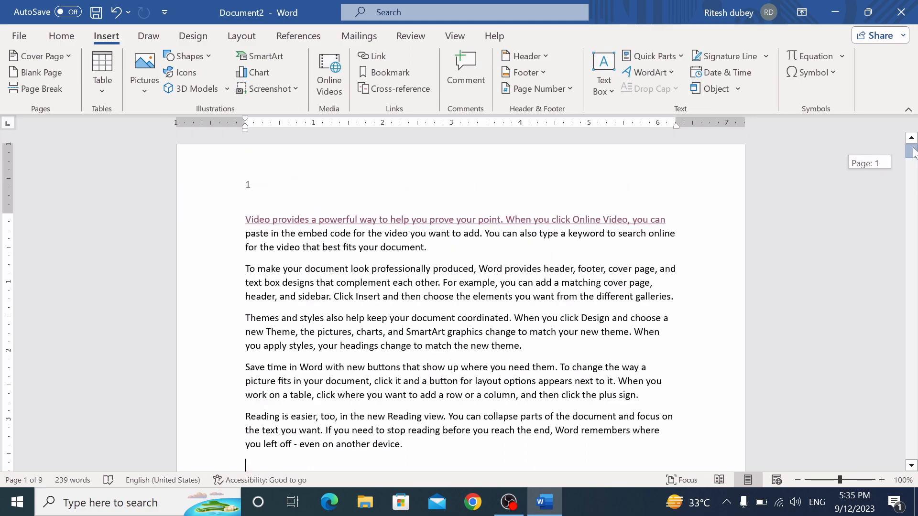
click(669, 74)
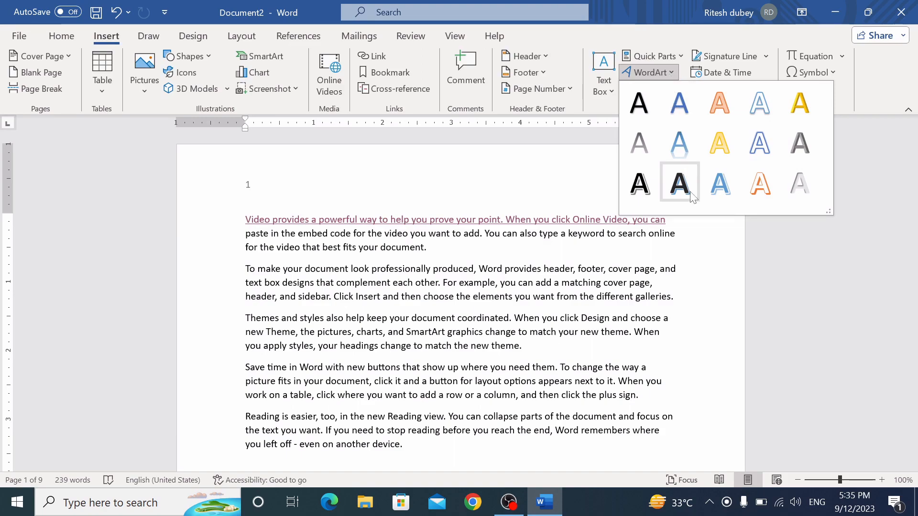
click(721, 142)
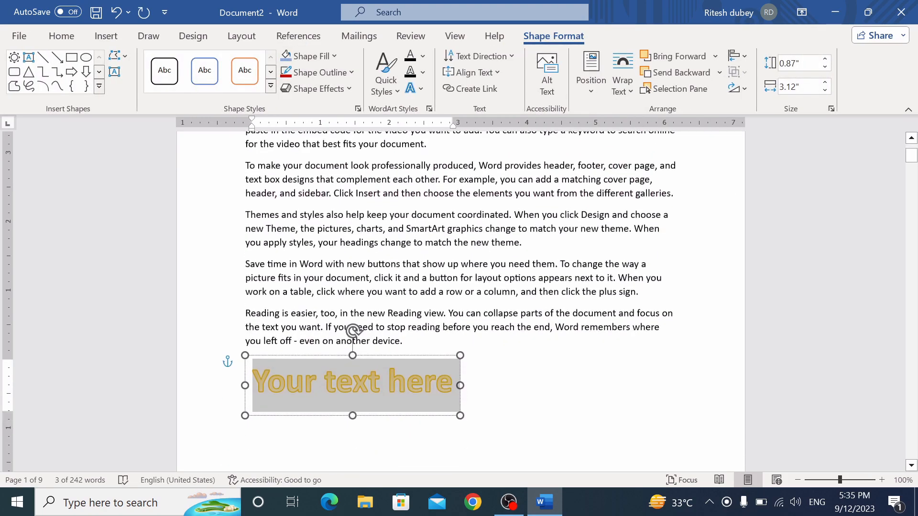
text(Net)
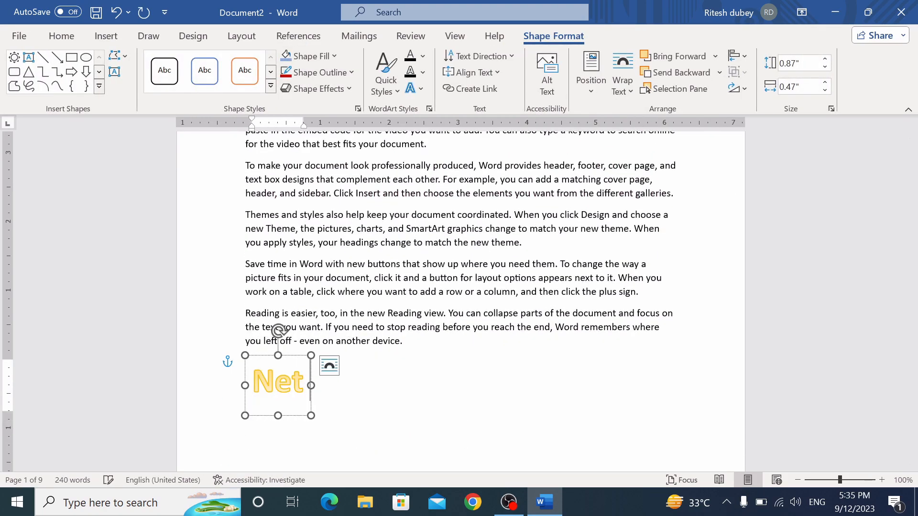
text( comput)
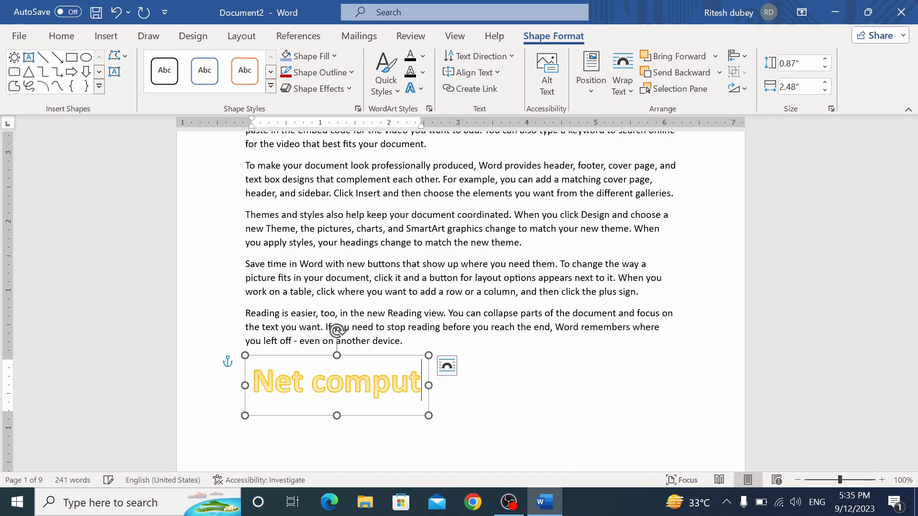
text(er academy)
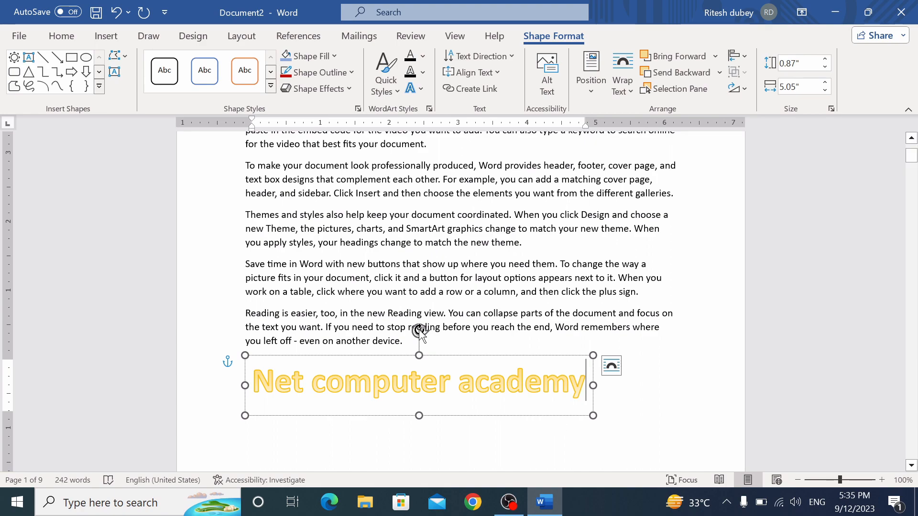
drag(595, 354, 608, 339)
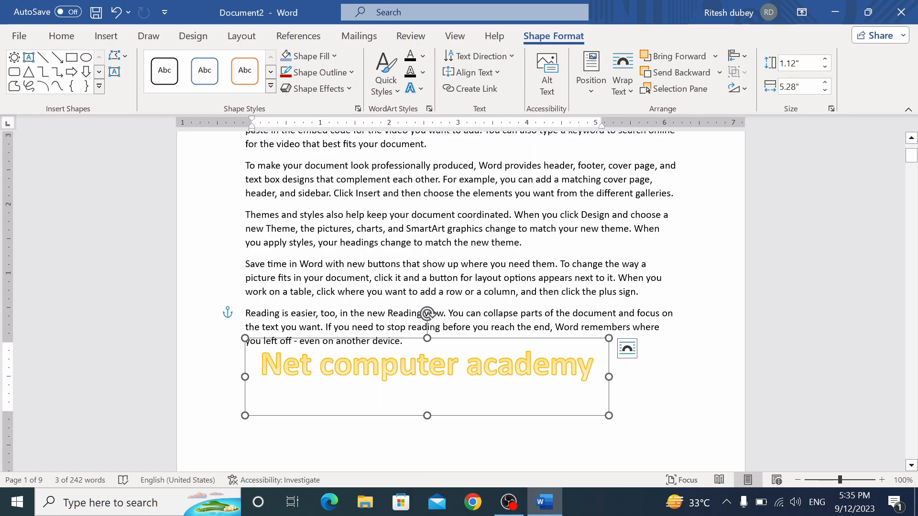
click(660, 400)
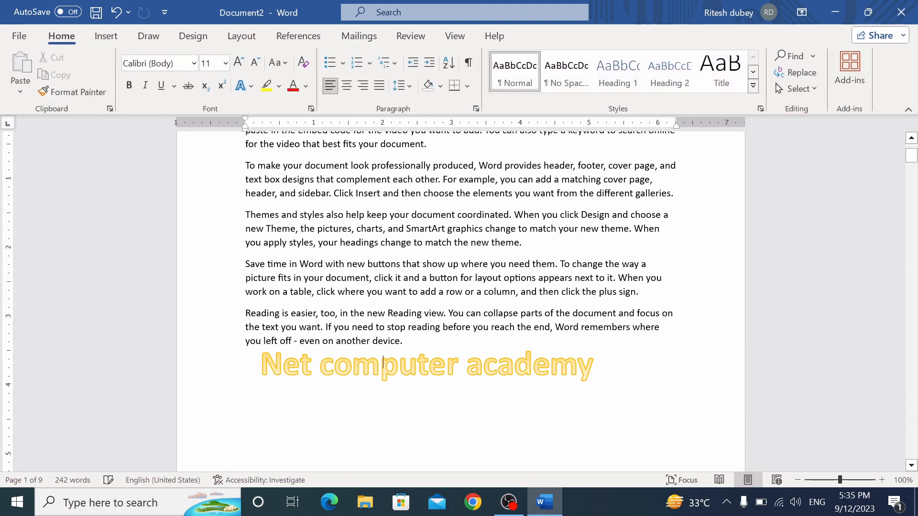
click(106, 37)
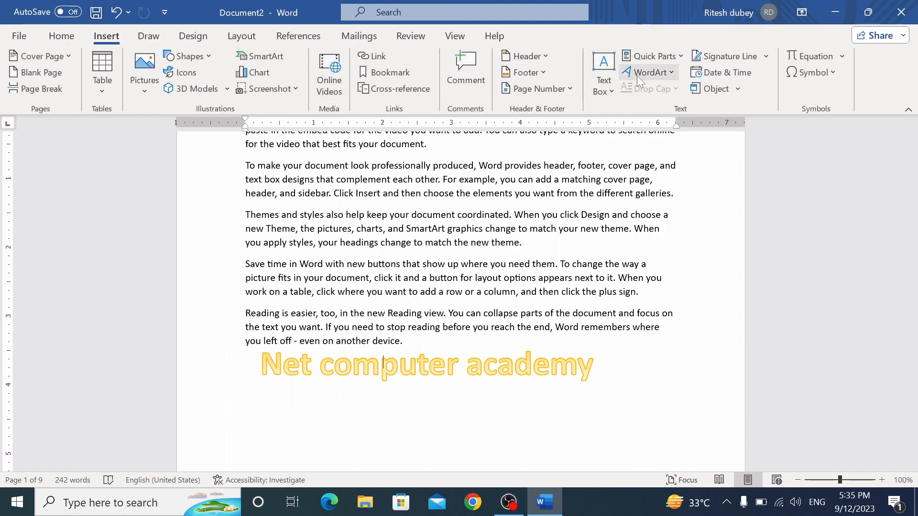
click(514, 366)
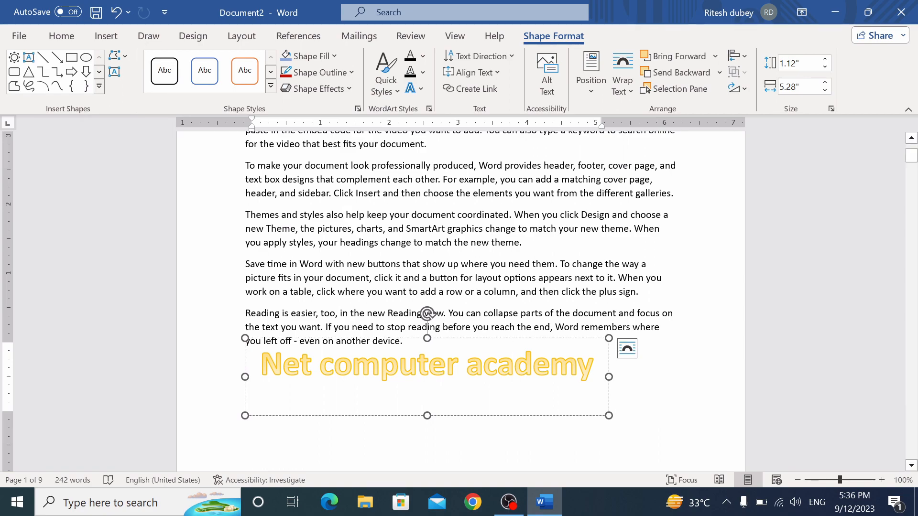
Apply the Circle transform to the WordArt and reshape its box to 2.49" by 3.37"
click(412, 88)
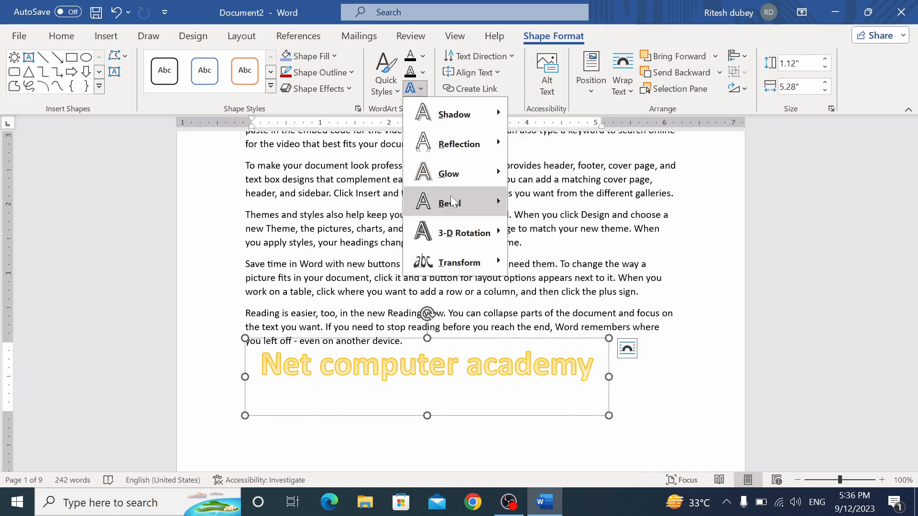
mouse_move(457, 263)
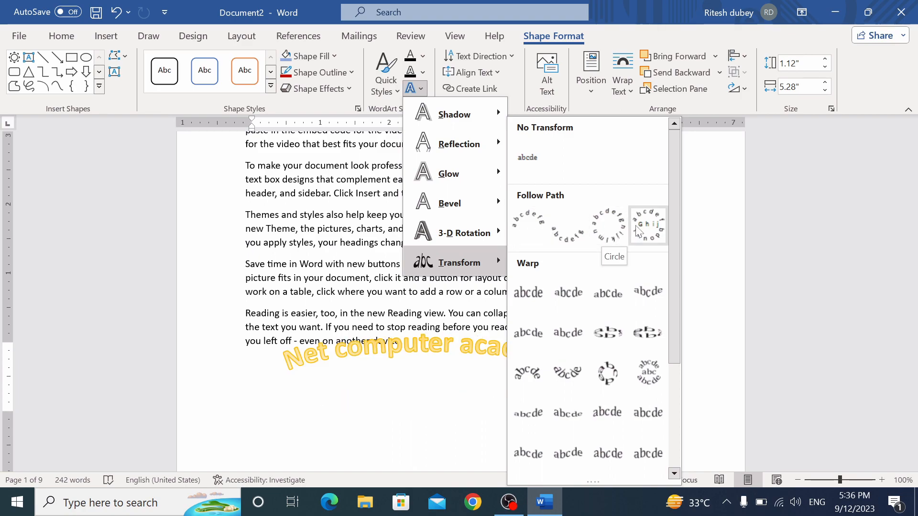
click(604, 236)
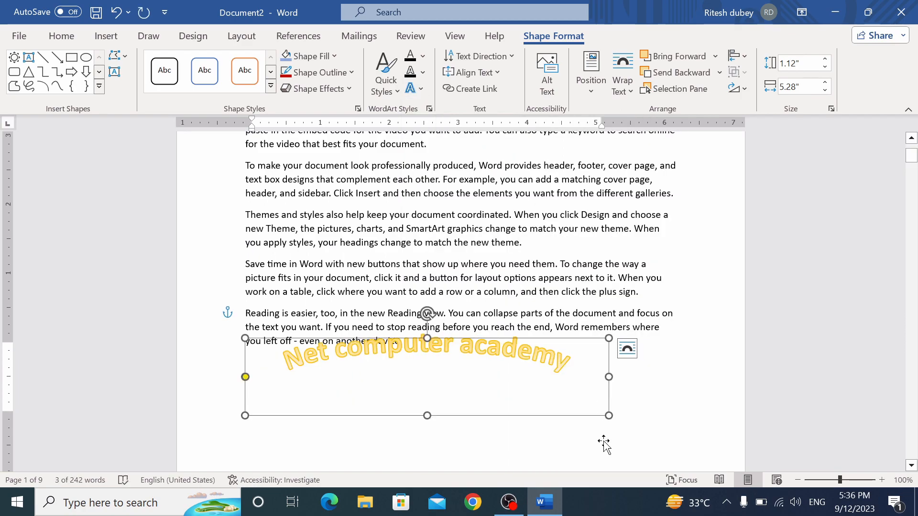
drag(608, 416, 471, 482)
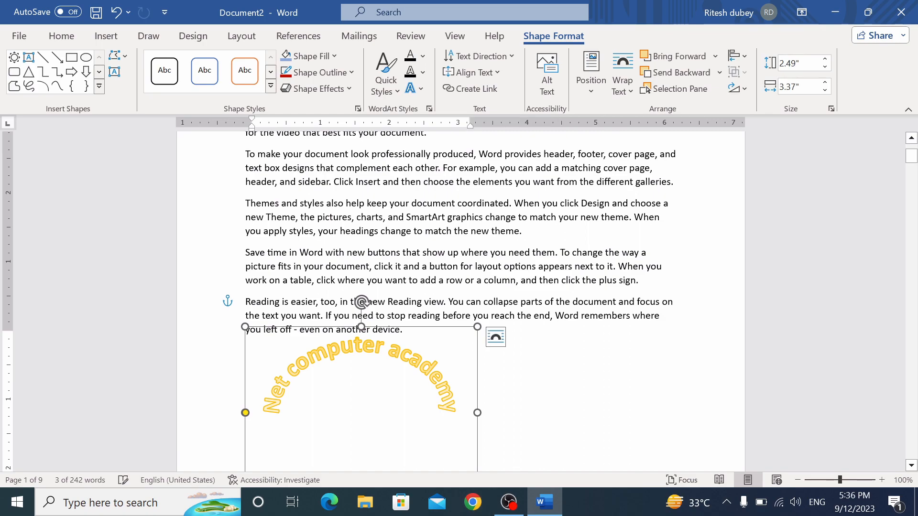
click(549, 392)
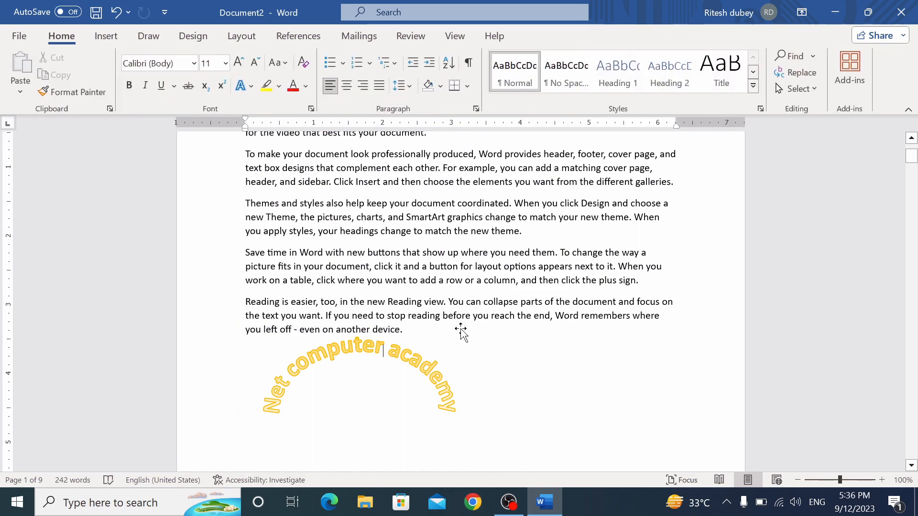
scroll(459, 334, down, 1)
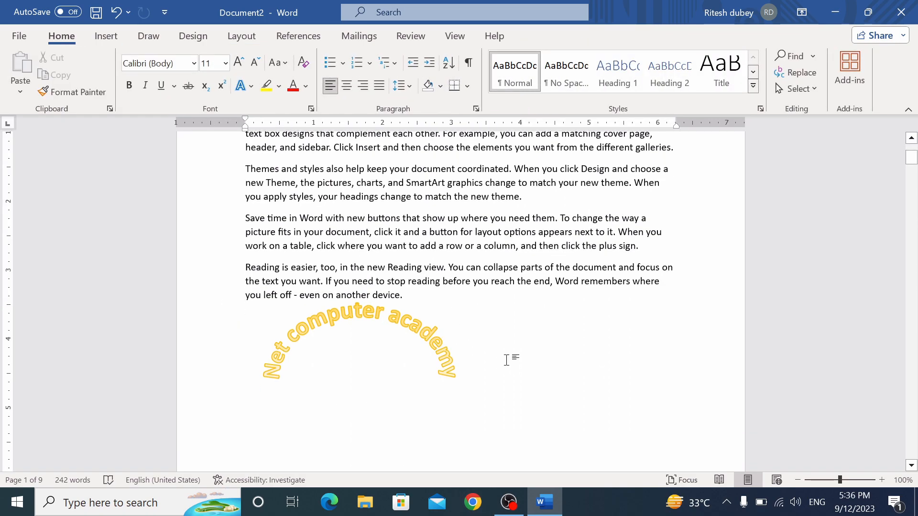
scroll(509, 360, up, 4)
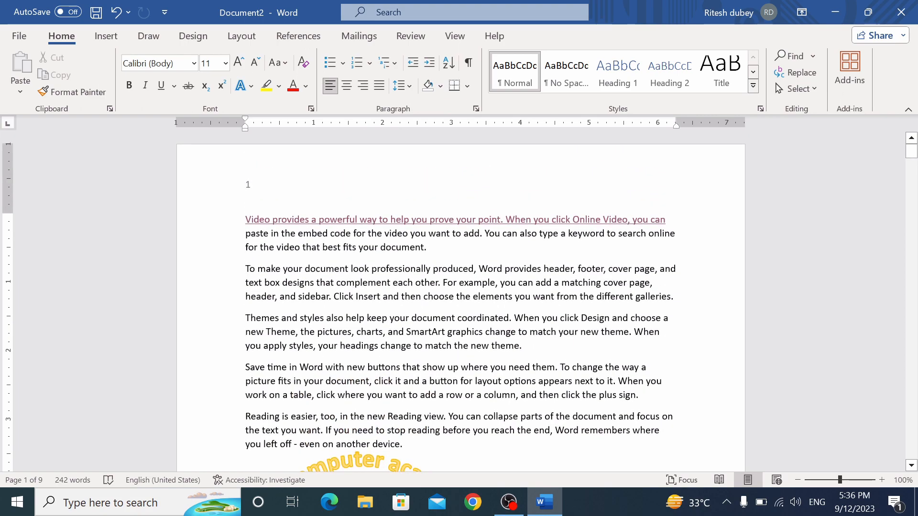
Give the second paragraph a Dropped drop cap spanning 2 lines
click(101, 41)
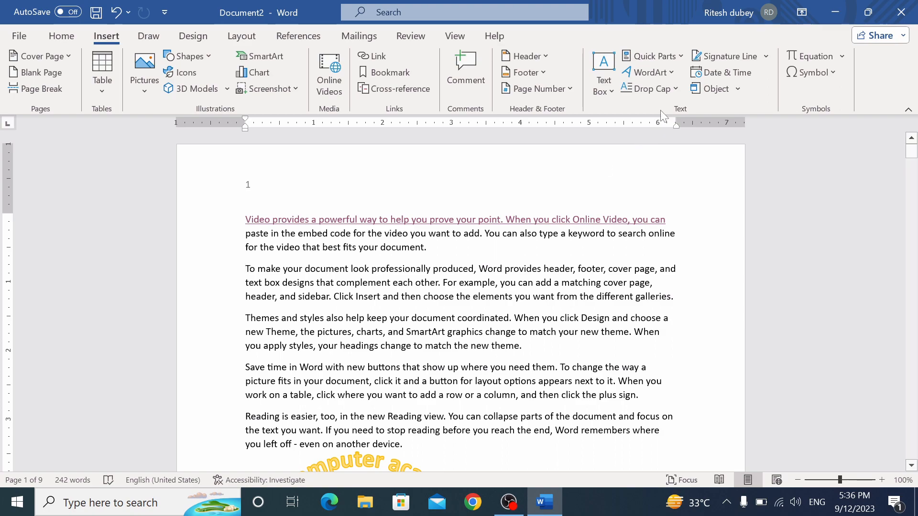
click(673, 93)
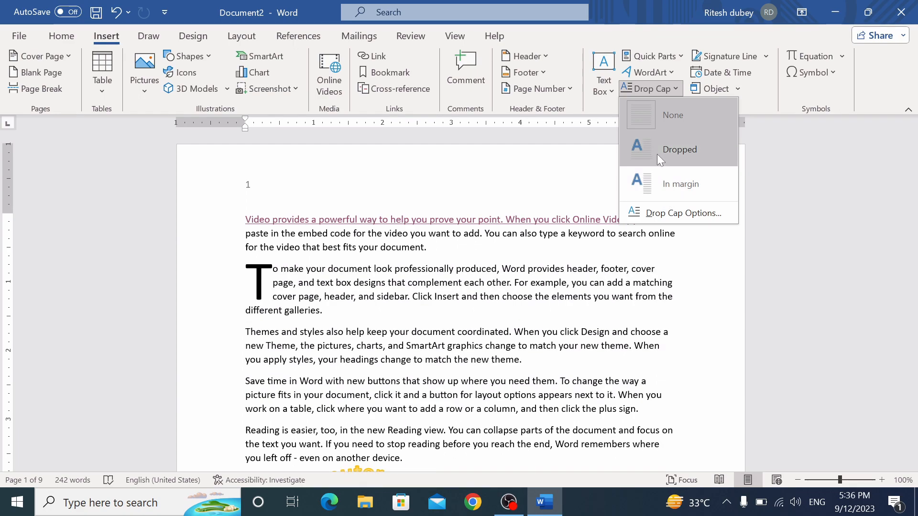
click(665, 213)
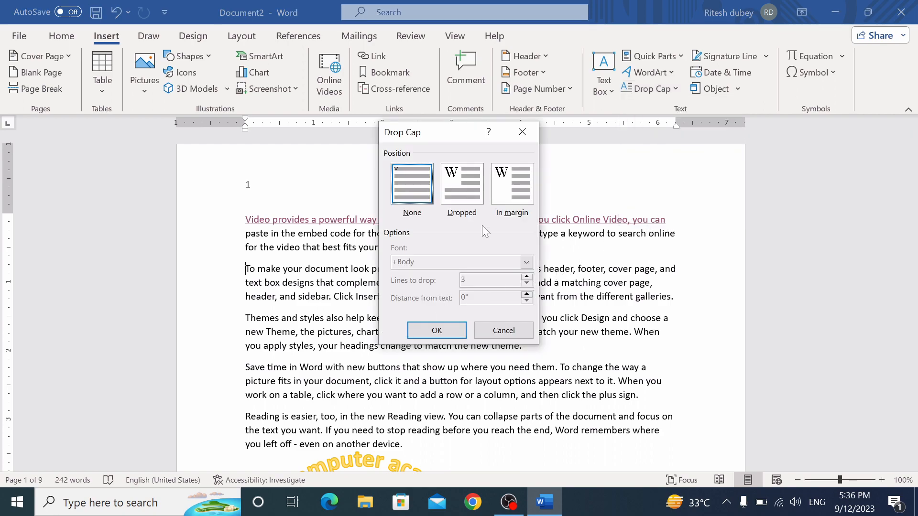
click(466, 191)
click(527, 283)
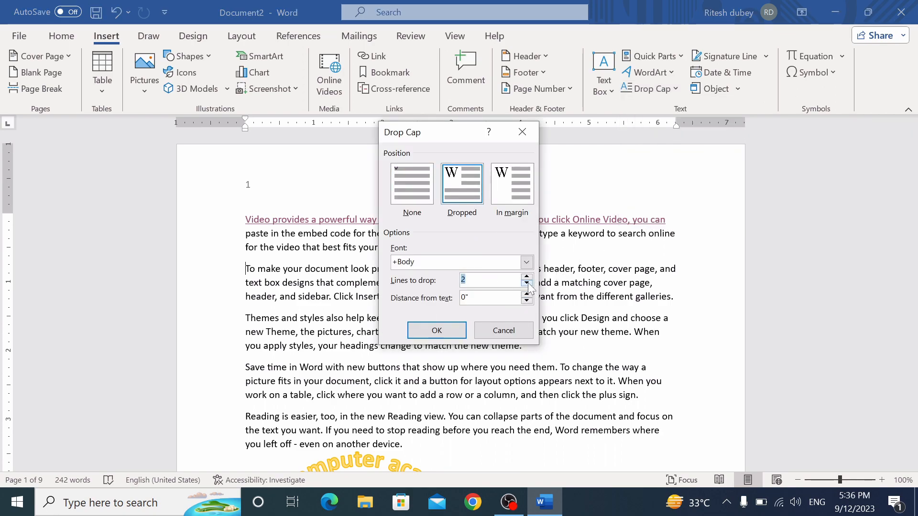
click(436, 330)
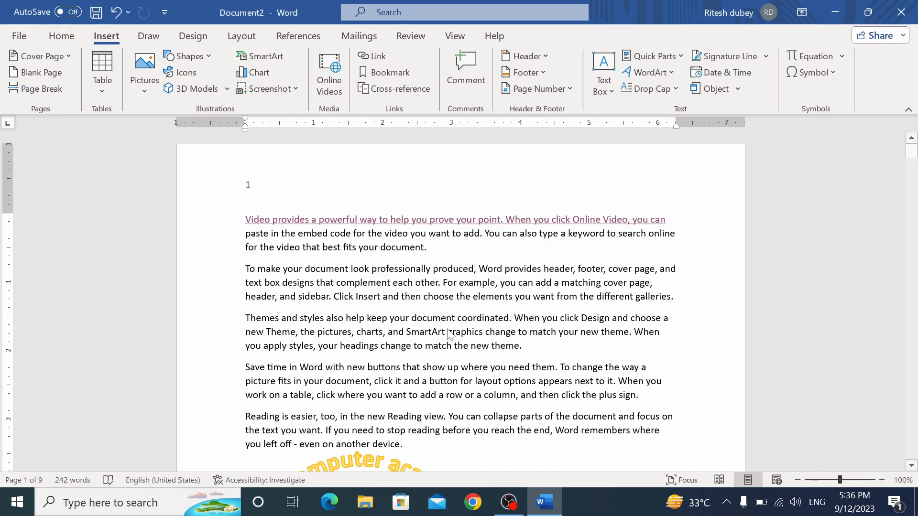
click(424, 311)
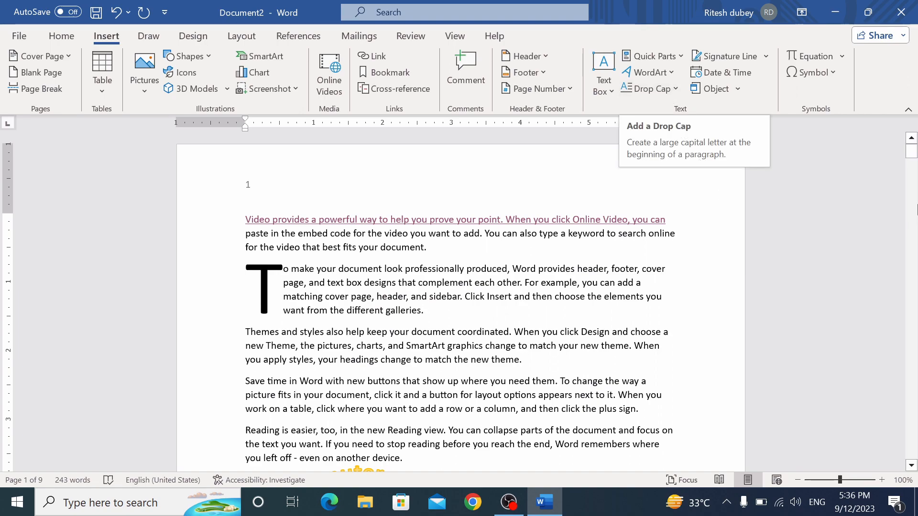
mouse_move(911, 156)
mouse_down()
mouse_move(914, 177)
mouse_move(912, 167)
mouse_up()
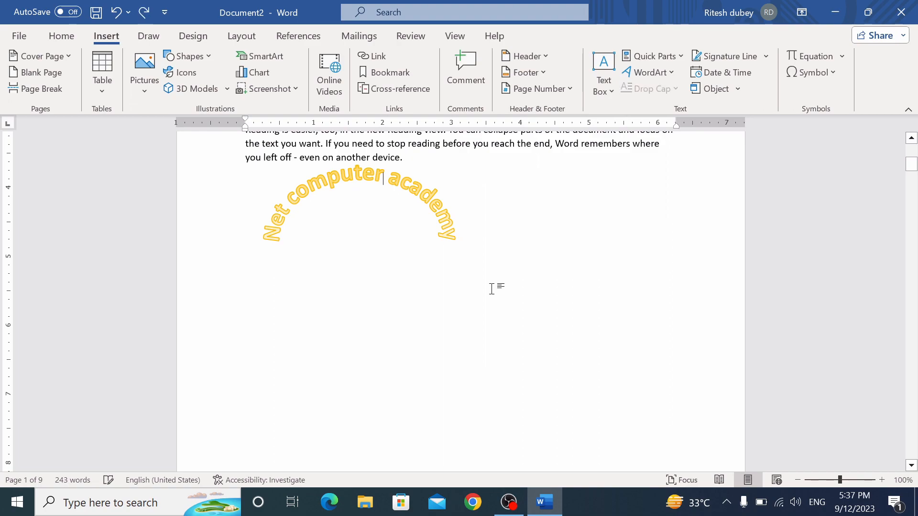
Delete the curved WordArt and place the cursor on the empty last line
click(425, 199)
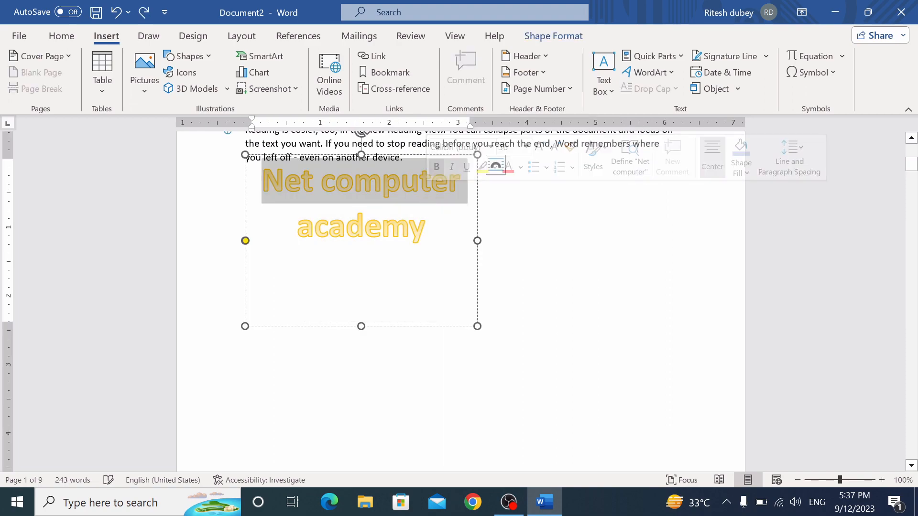
key(Escape)
key(Delete)
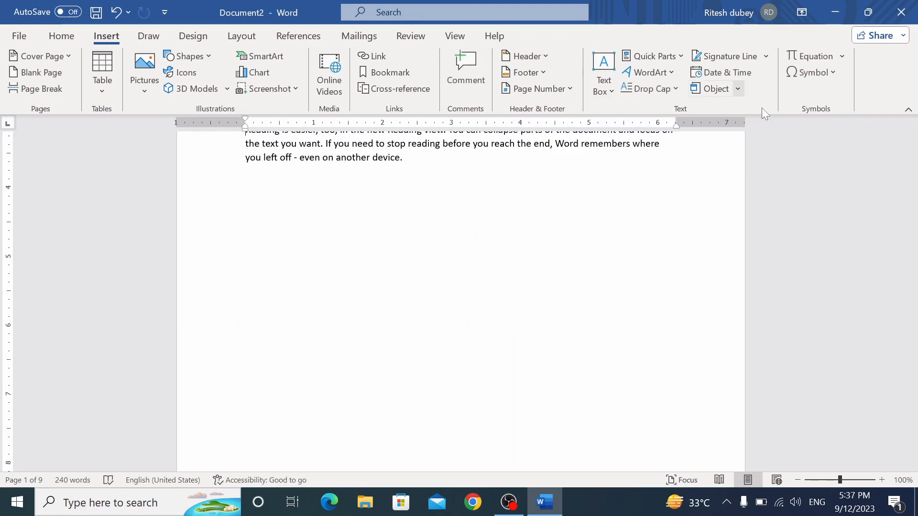
drag(912, 165, 912, 154)
click(245, 435)
Add a signature line, entering the signer's details in Signature Setup
click(719, 59)
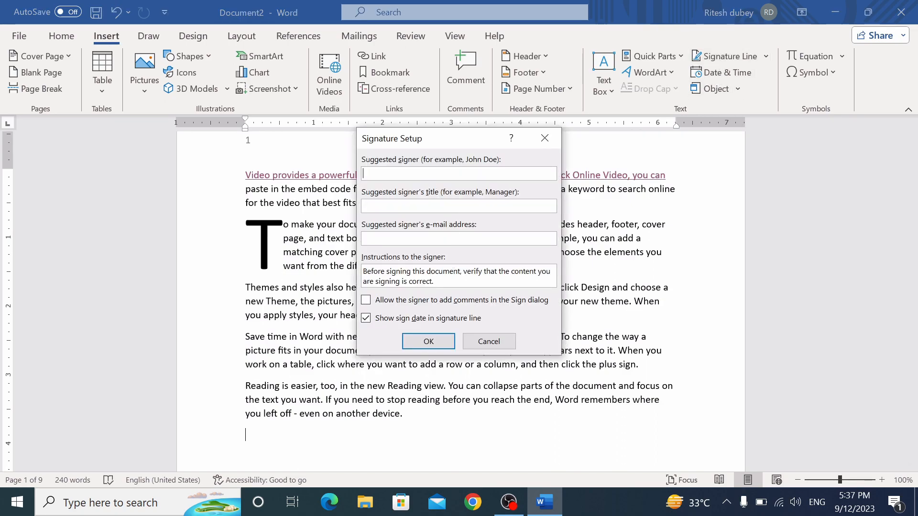
drag(432, 141, 480, 131)
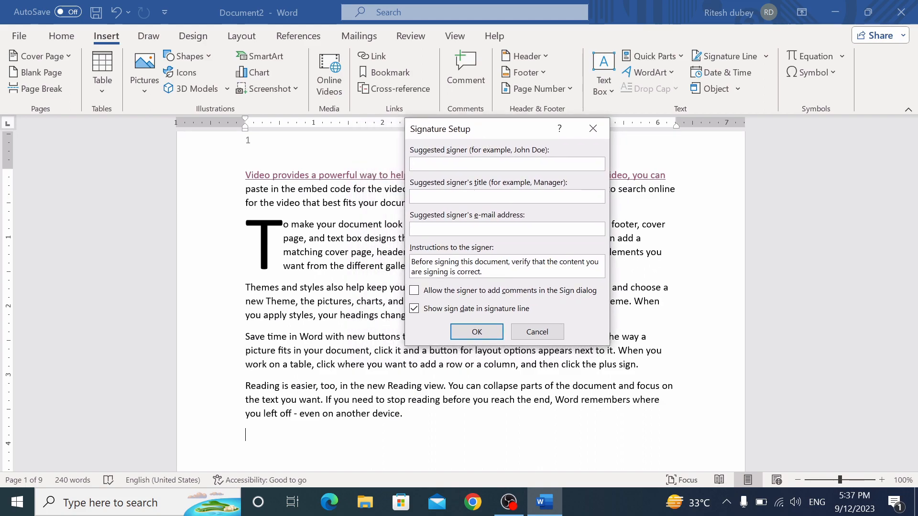
text(tesh)
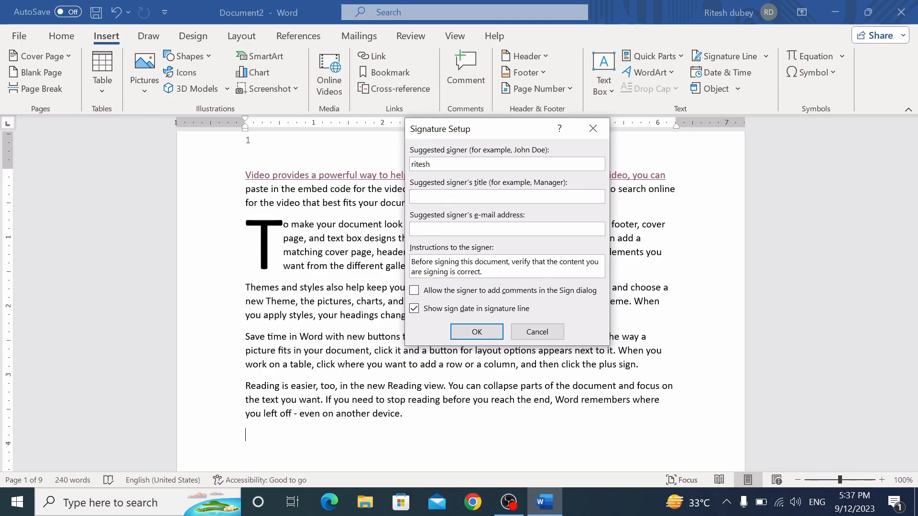
click(492, 335)
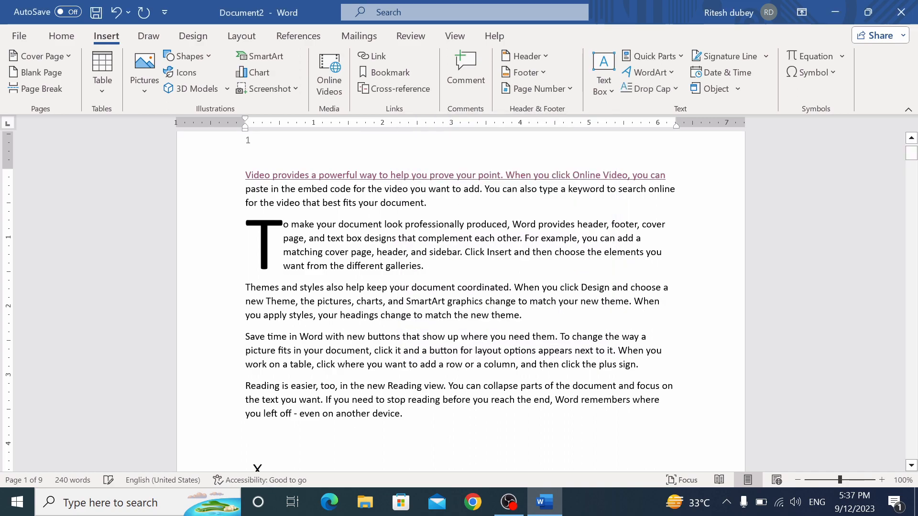
Select the new signature line and delete it
click(292, 405)
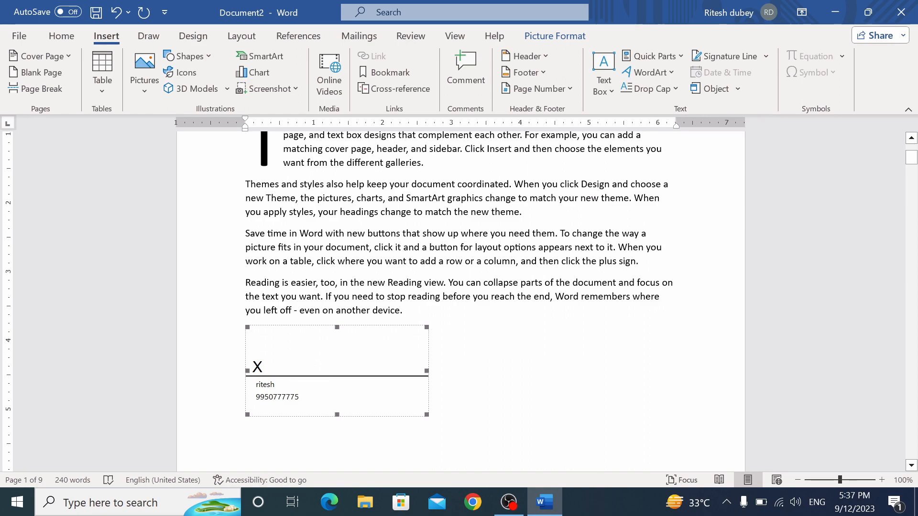
click(566, 411)
click(377, 394)
key(Delete)
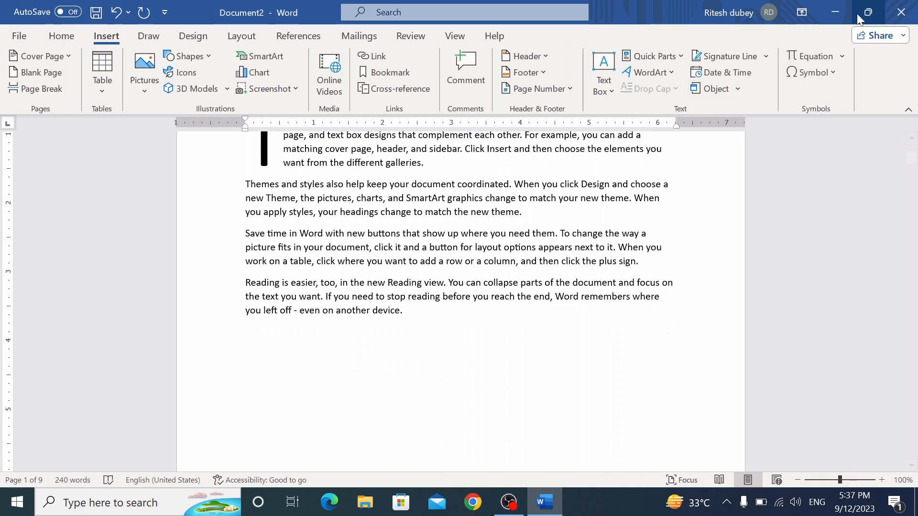
Insert the date and time 9/12/2023 5:37:49 PM with seconds, followed by a new empty line
click(739, 75)
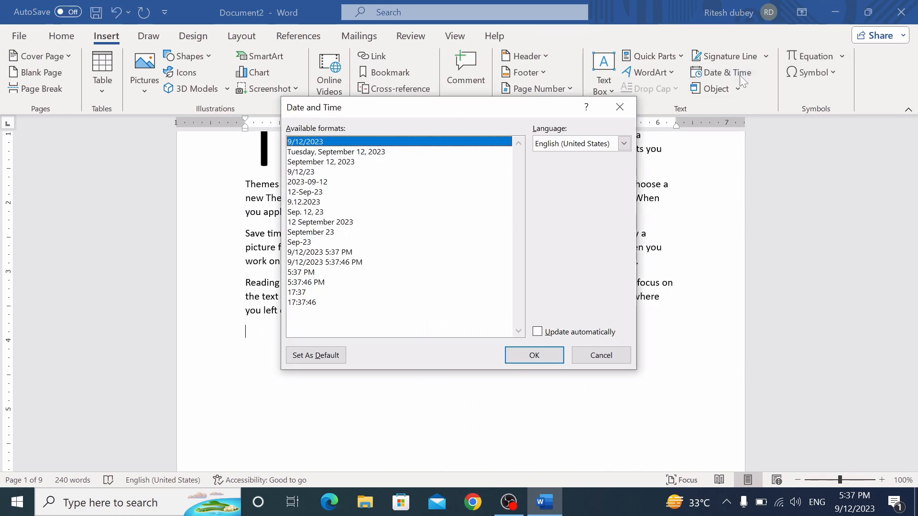
click(331, 263)
click(535, 355)
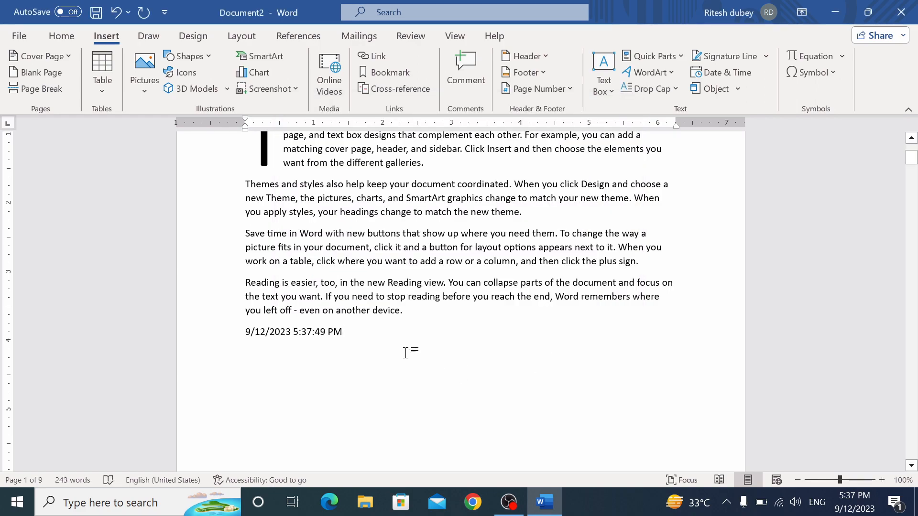
key(Return)
click(738, 89)
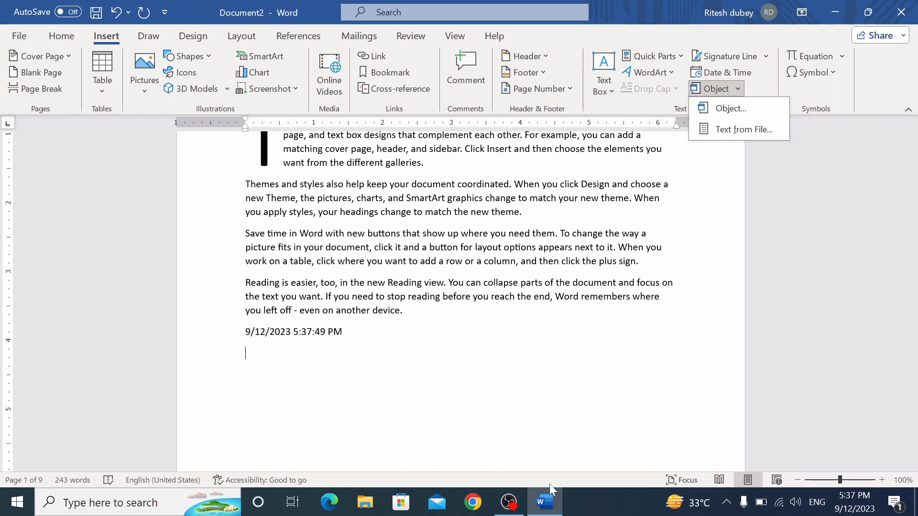
click(732, 111)
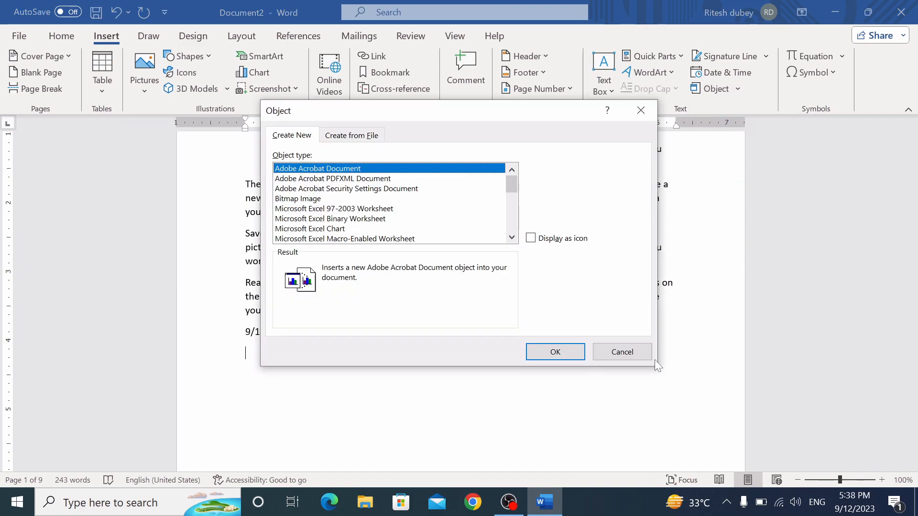
click(358, 209)
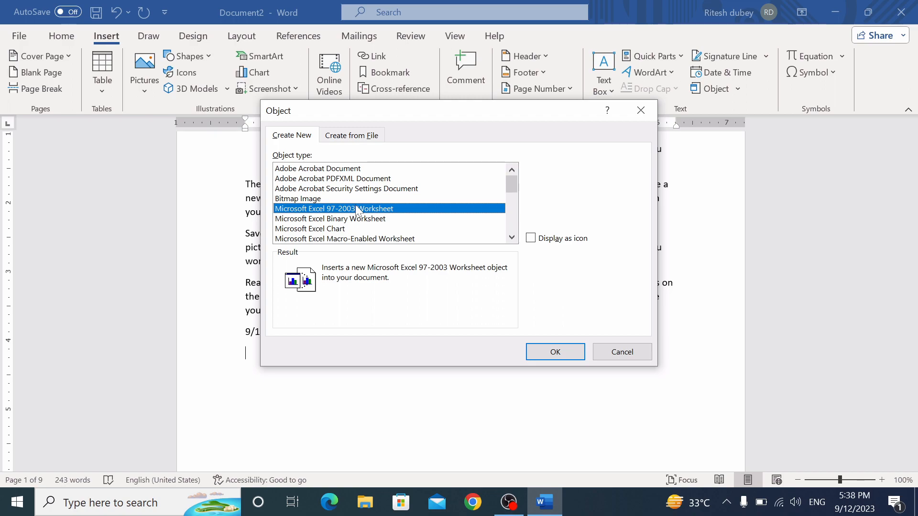
click(512, 237)
click(511, 238)
click(512, 238)
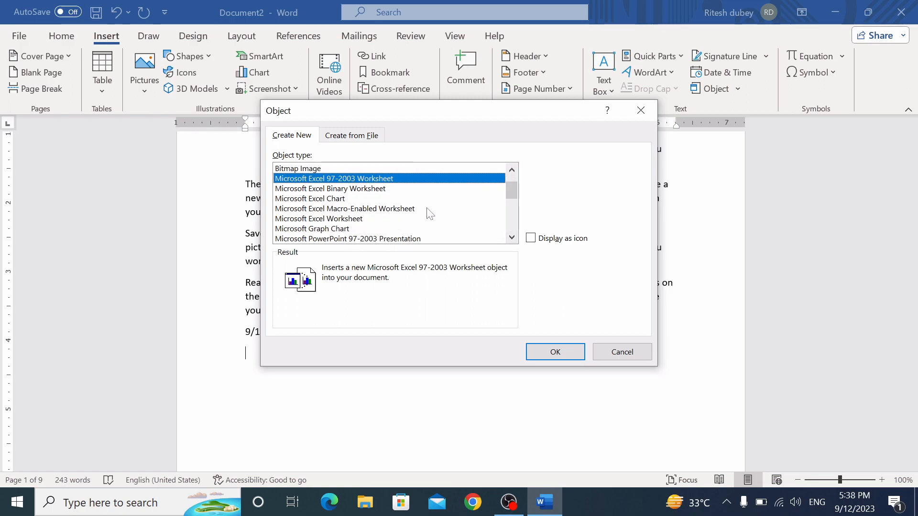
scroll(511, 237, down, 7)
click(512, 237)
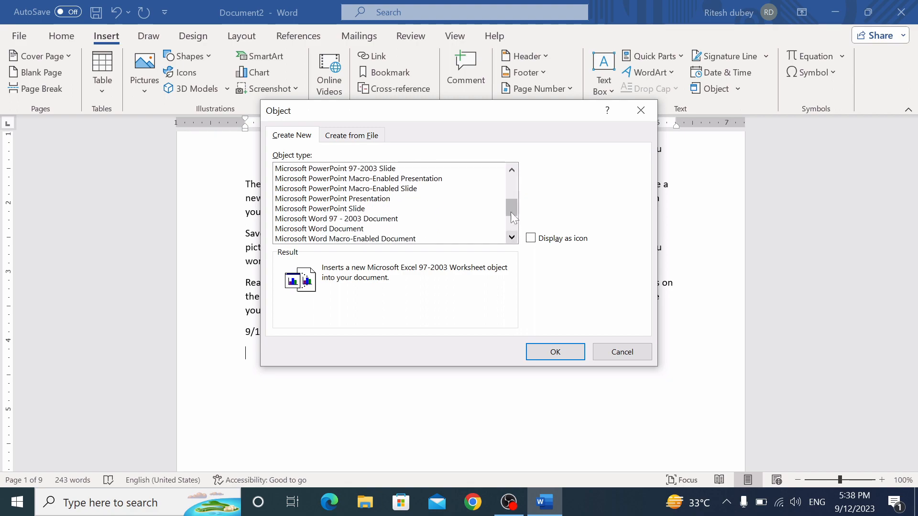
drag(512, 205, 512, 177)
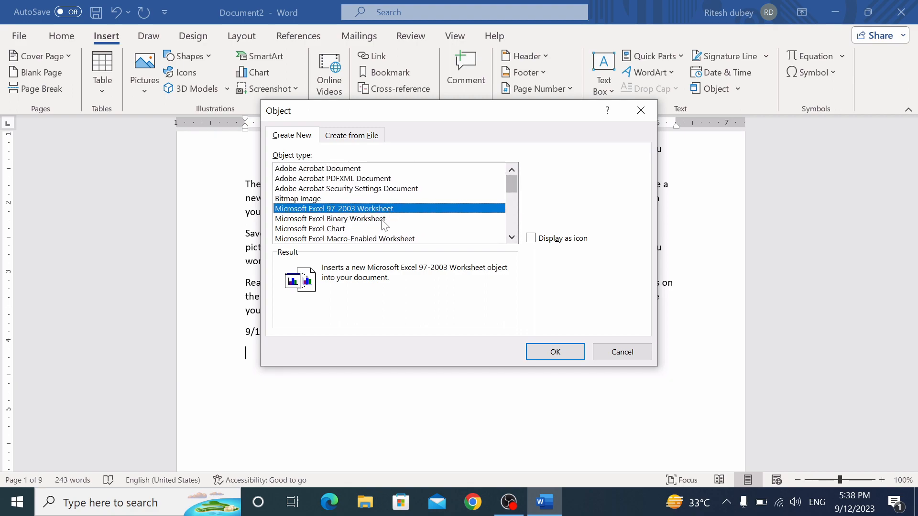
click(552, 352)
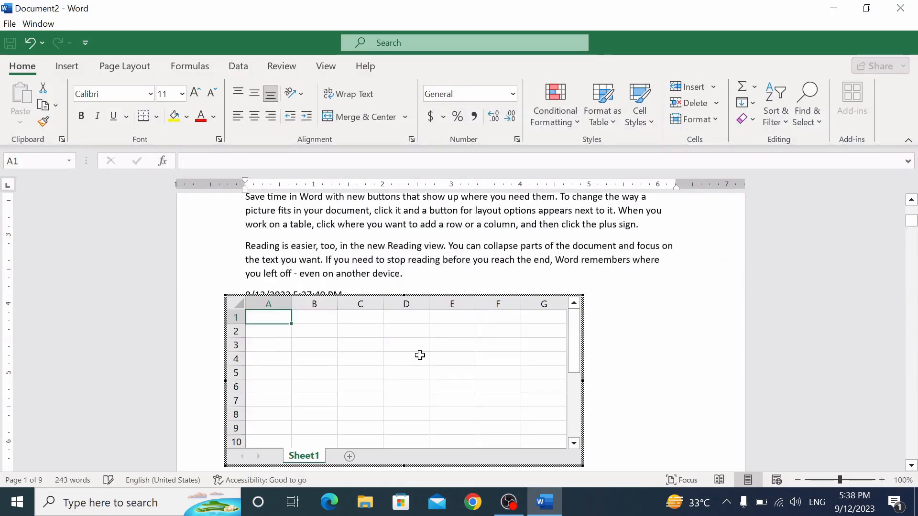
click(339, 343)
text(fg)
key(Return)
text(gh)
key(Return)
text(gh)
key(Return)
text(h)
key(Return)
key(Return)
text(h)
key(Return)
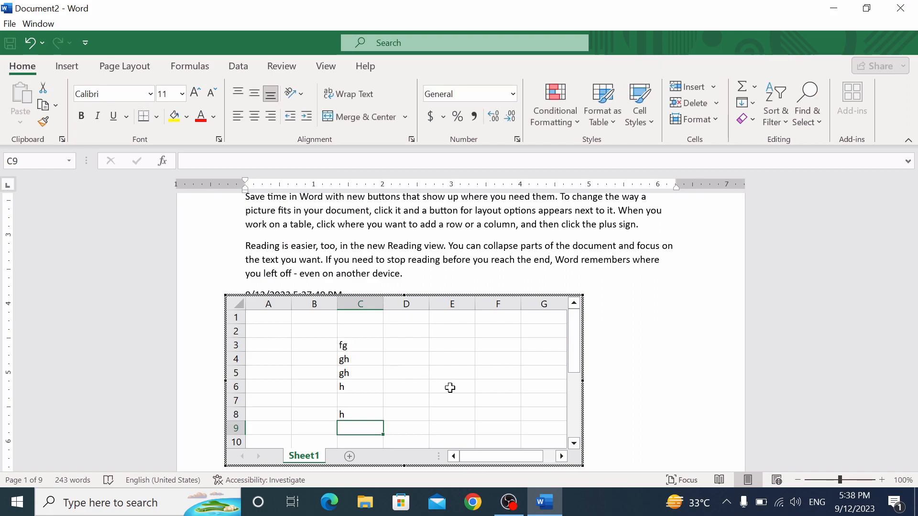
click(466, 399)
click(445, 336)
click(418, 375)
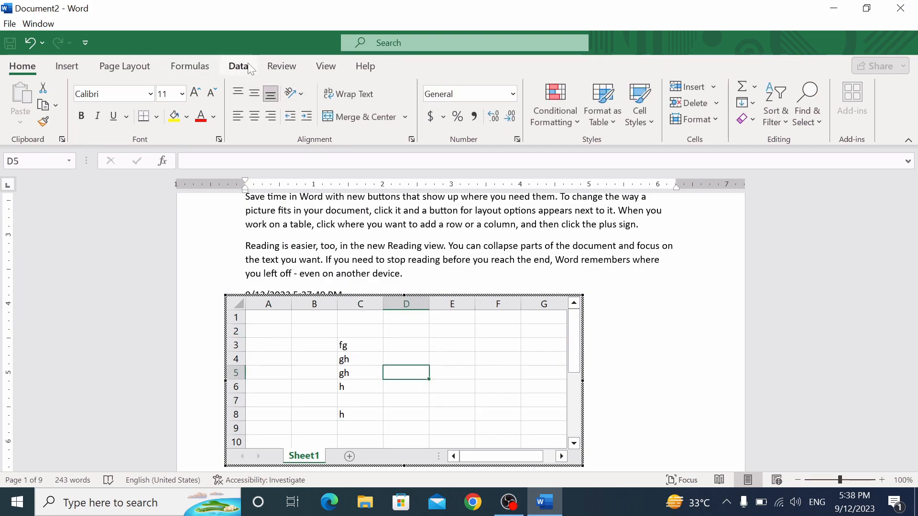
click(650, 342)
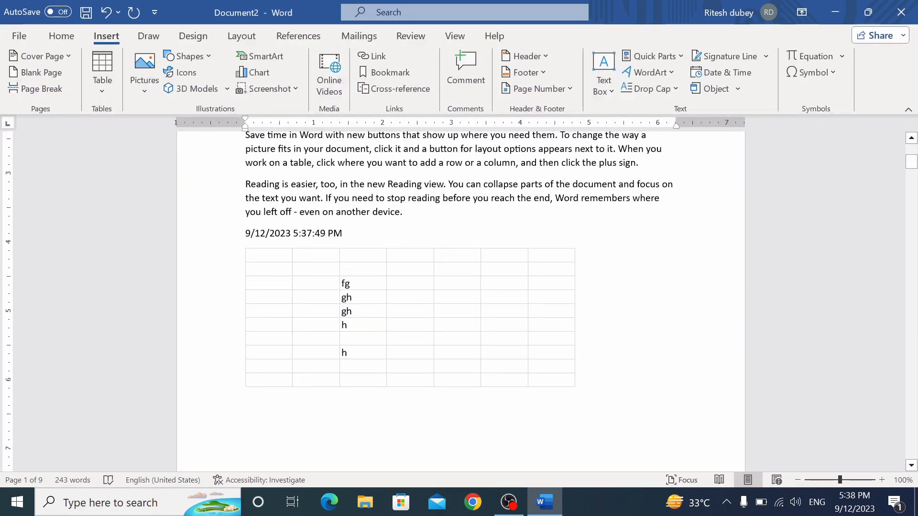
click(532, 348)
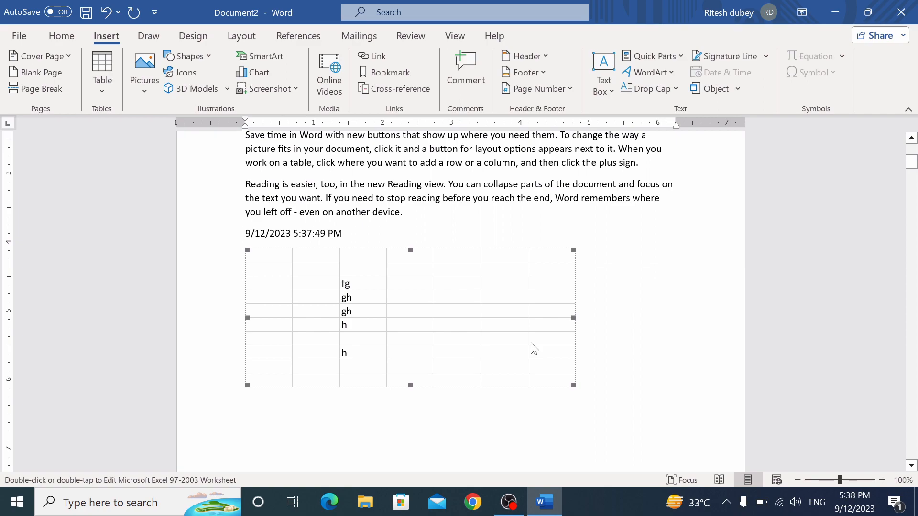
Delete the embedded worksheet table and insert the text of the nca file from Documents
key(Delete)
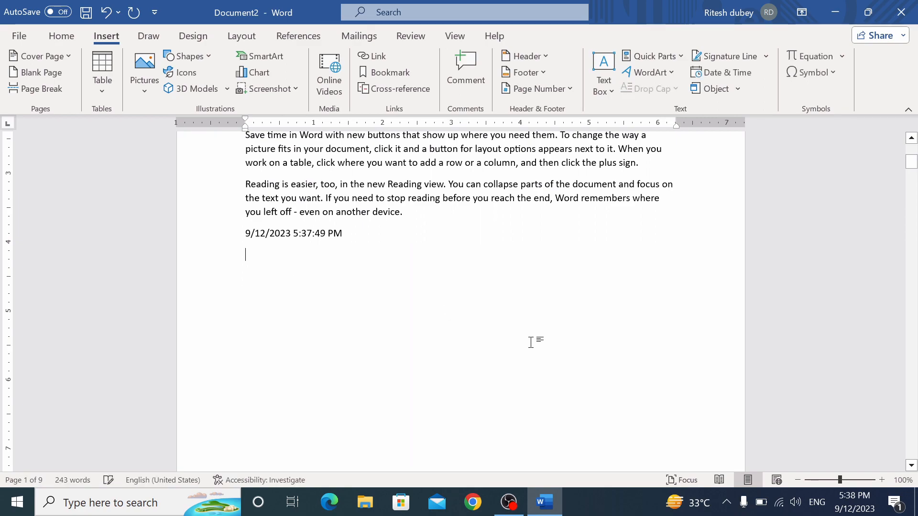
click(738, 89)
click(739, 129)
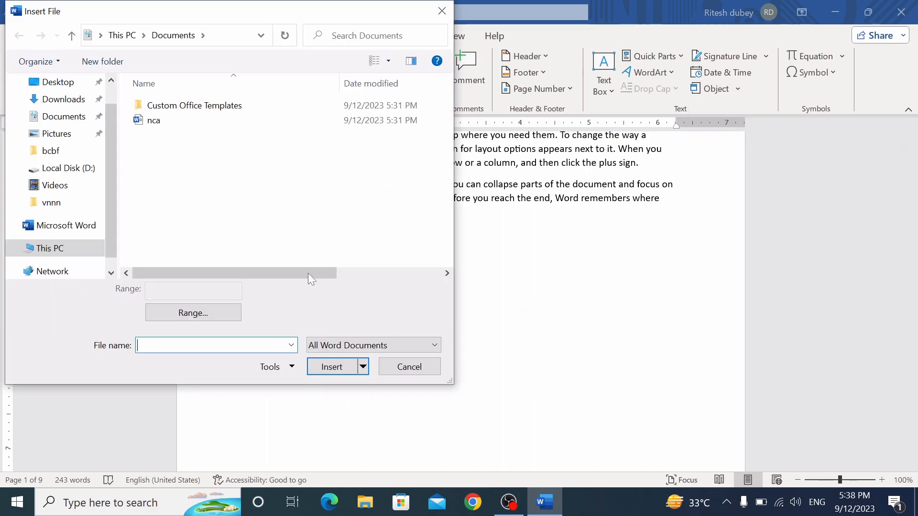
click(157, 122)
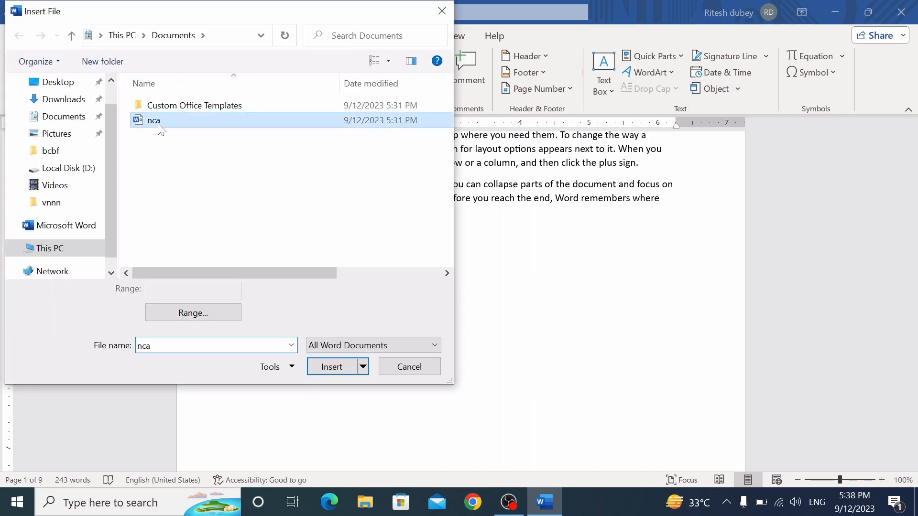
click(332, 367)
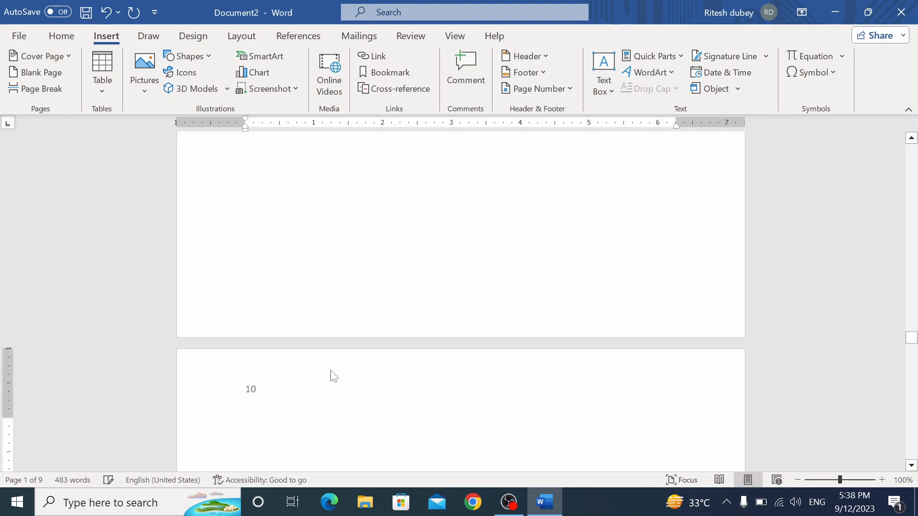
Cancel the close prompt to keep Document2 open and scroll back up
scroll(432, 416, up, 5)
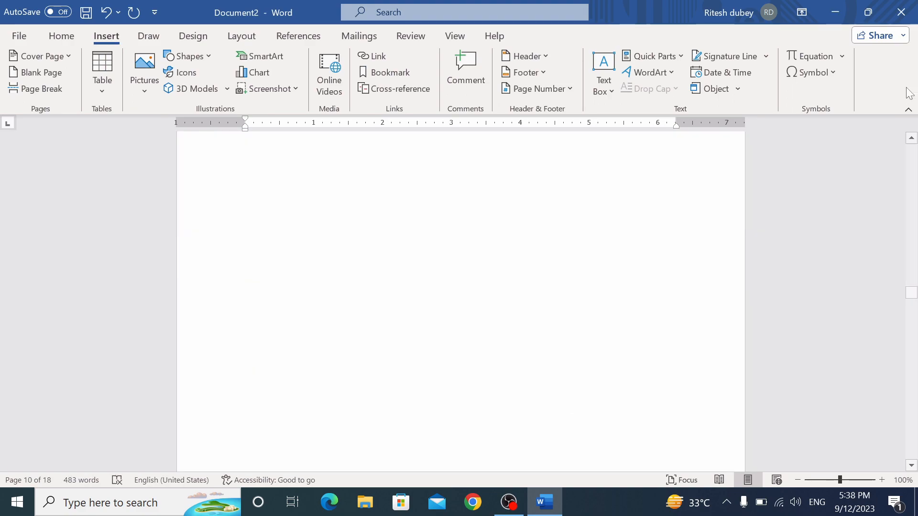
click(900, 14)
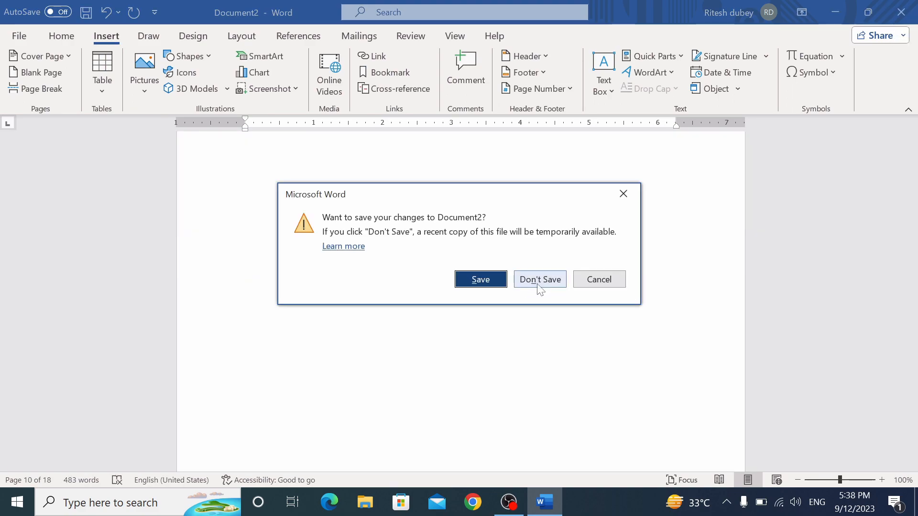
click(622, 194)
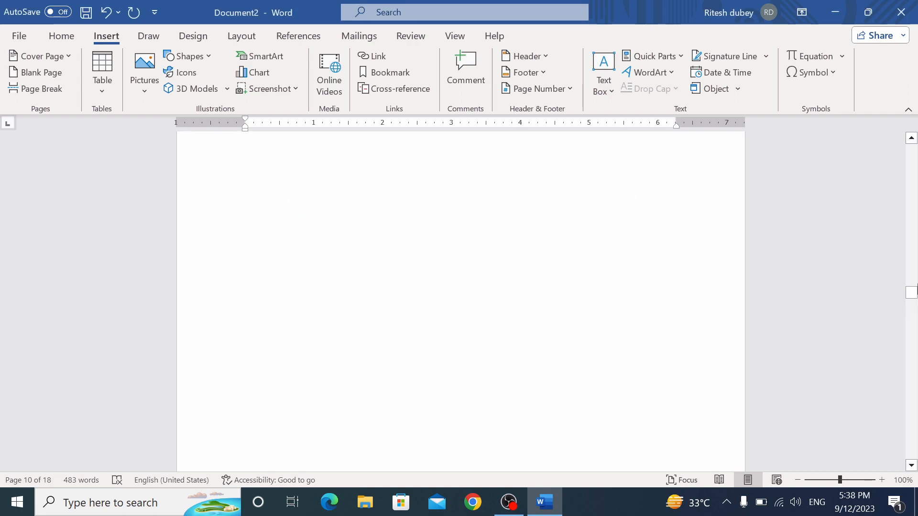
drag(911, 292, 911, 164)
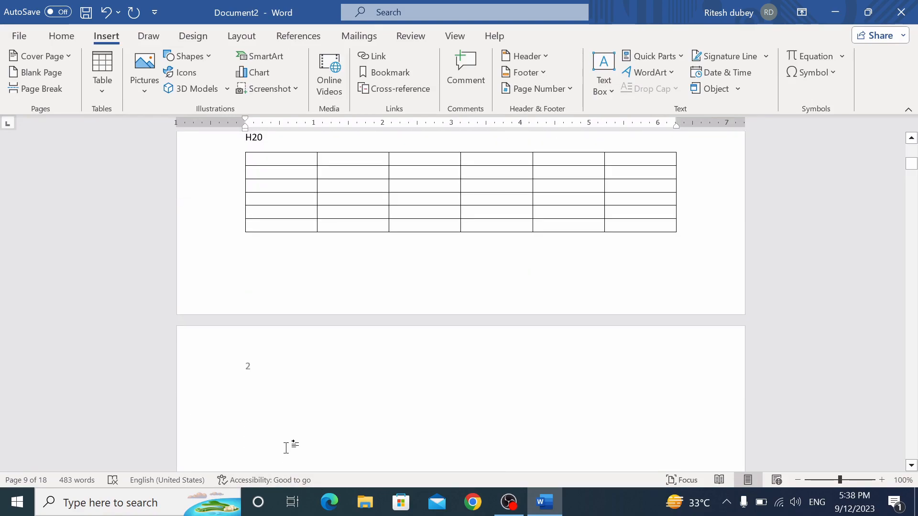
Insert the built-in Pythagorean Theorem equation a² + b² = c² below the H20 table as a centred display line
click(287, 427)
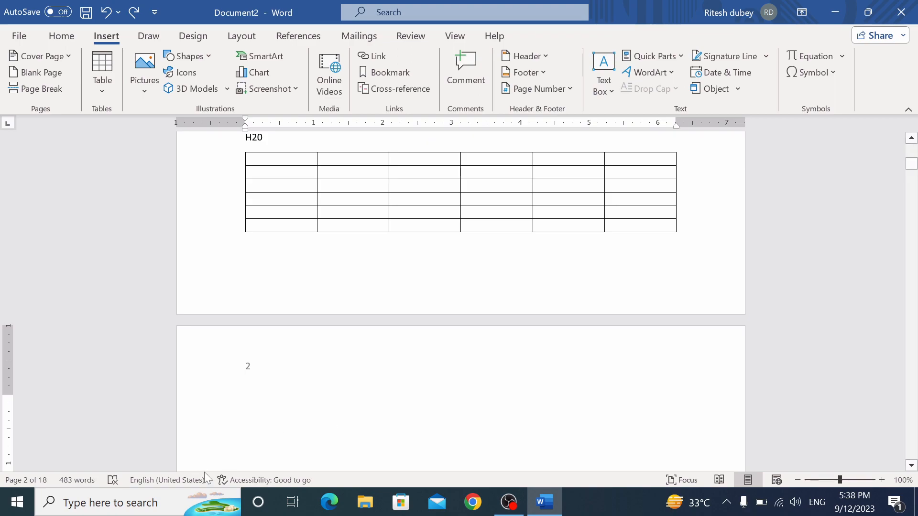
click(841, 57)
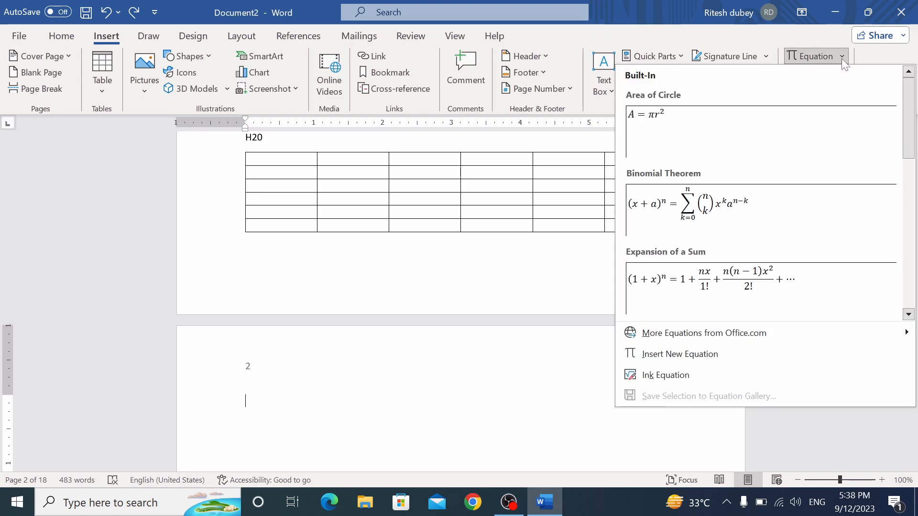
scroll(915, 149, down, 2)
drag(914, 148, 916, 219)
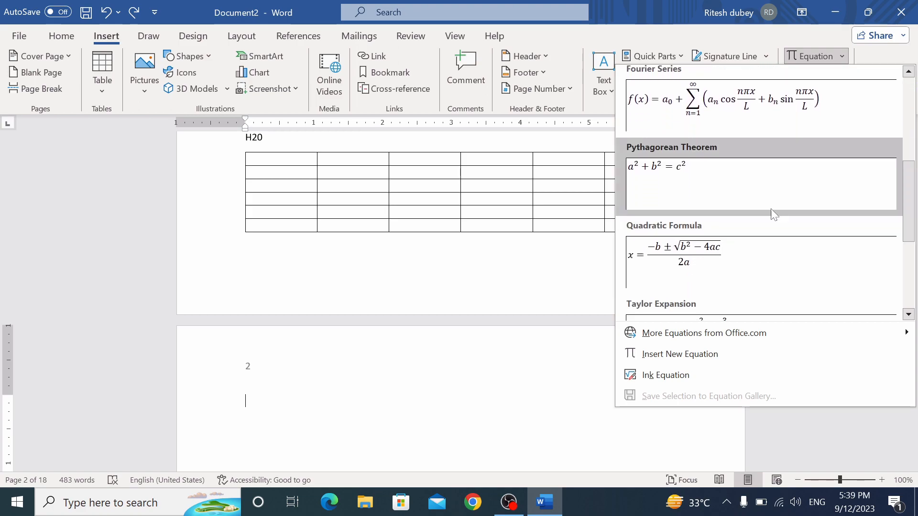
mouse_move(916, 204)
mouse_down()
mouse_move(916, 221)
mouse_move(908, 214)
mouse_up()
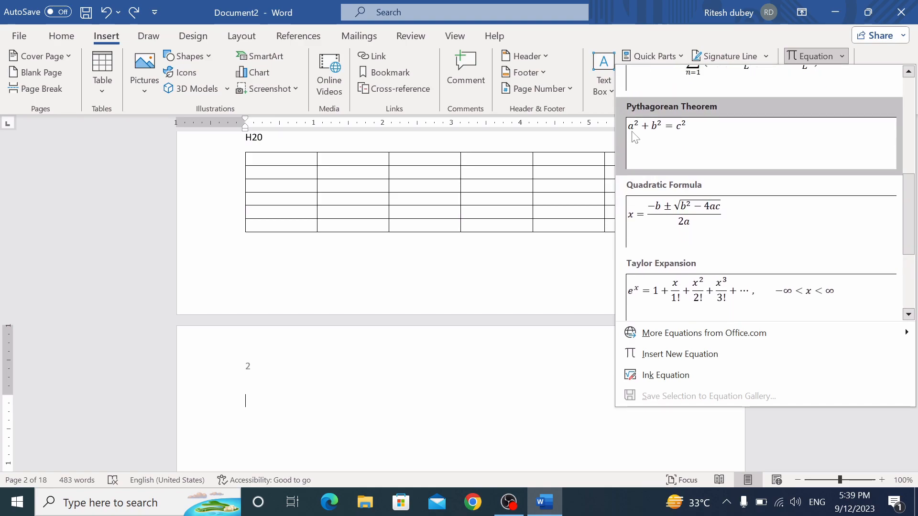
click(658, 139)
key(Right)
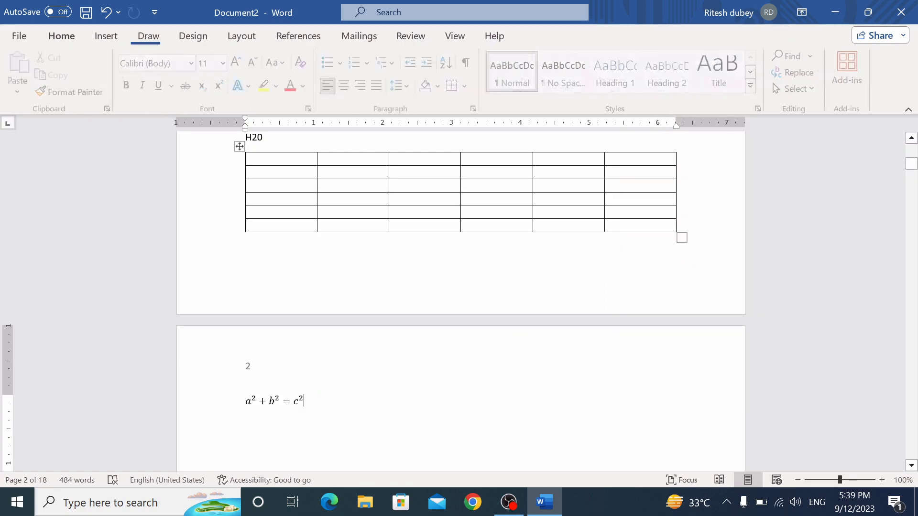
key(Return)
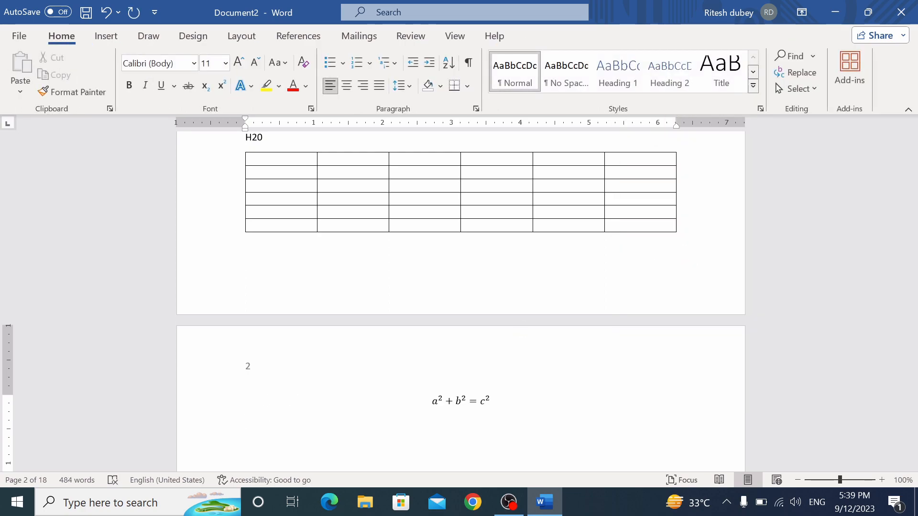
Insert five © copyright signs after the equation from the Symbol dialog
click(107, 36)
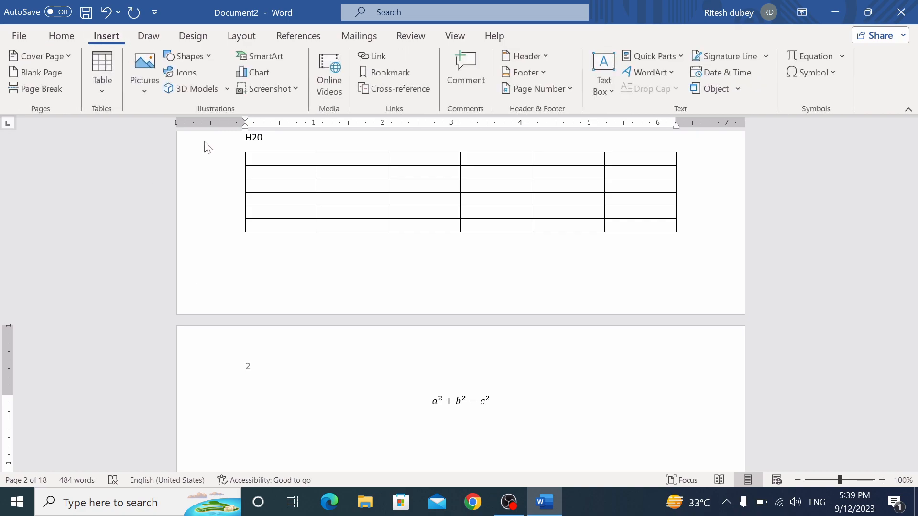
click(833, 72)
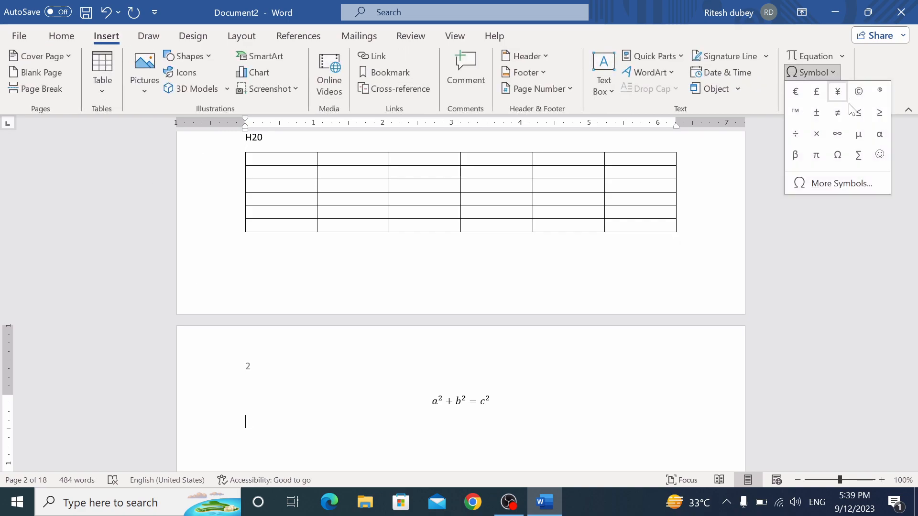
click(852, 183)
drag(445, 99, 498, 20)
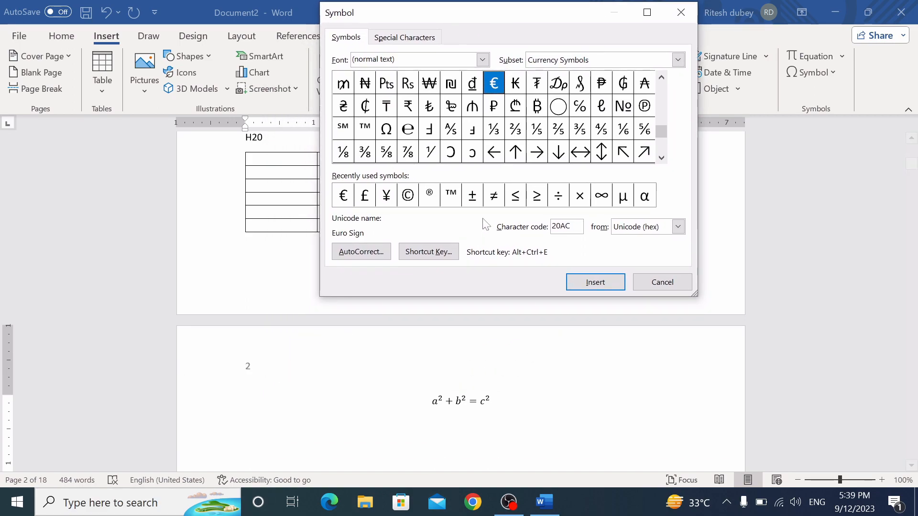
click(404, 196)
click(583, 283)
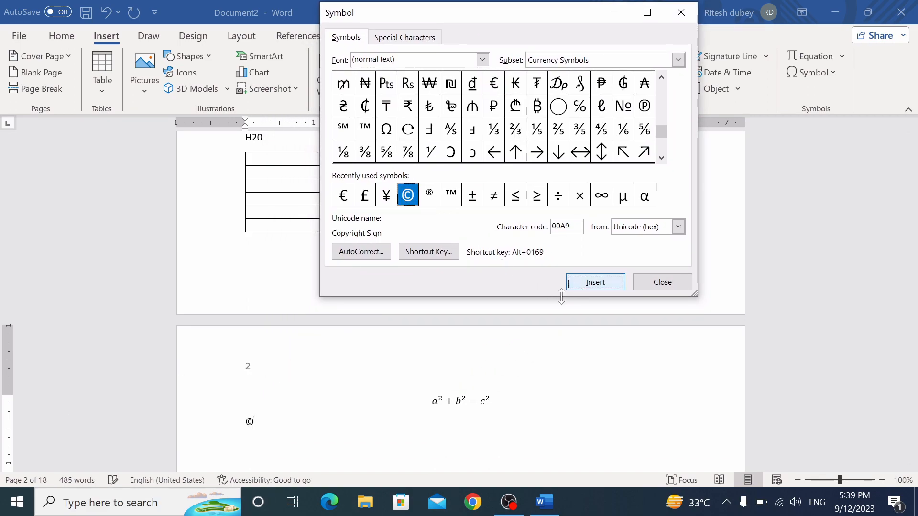
click(589, 284)
click(589, 284)
click(589, 284)
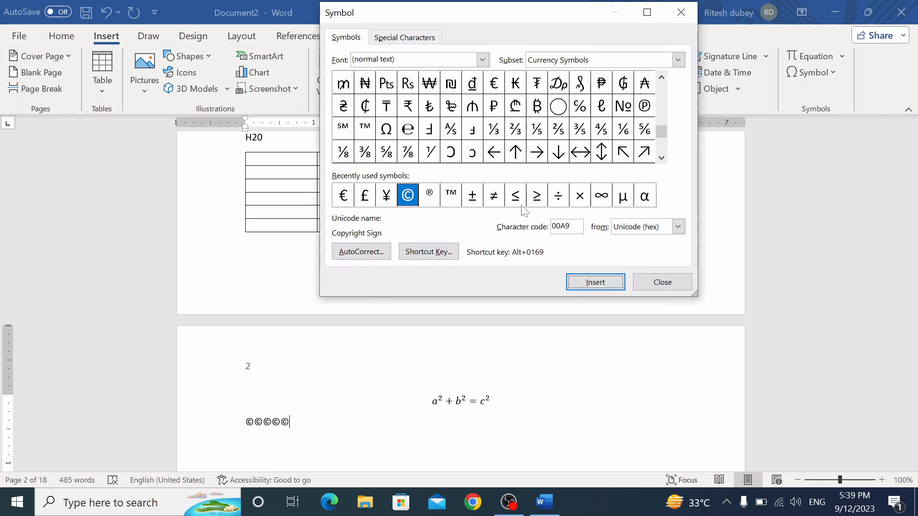
Assign the shortcut key Ctrl+Q to the Combining Enclosing Circle symbol
click(562, 110)
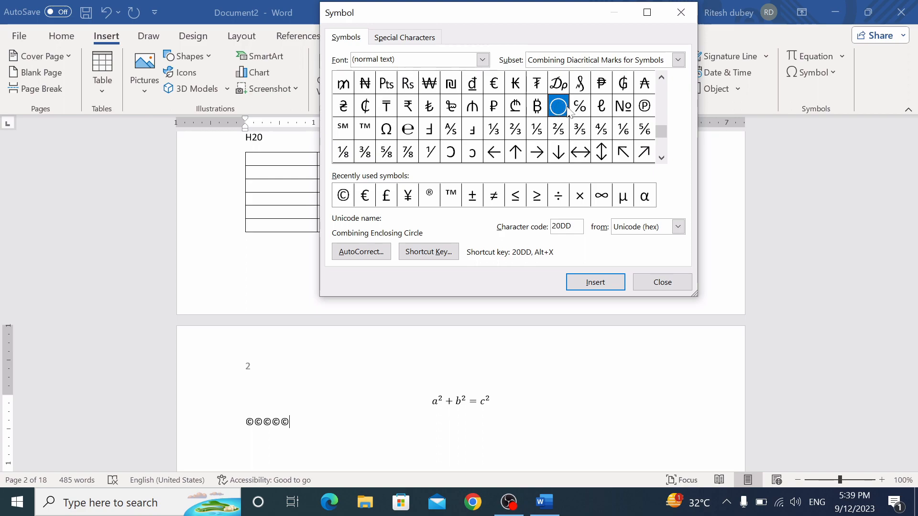
click(442, 251)
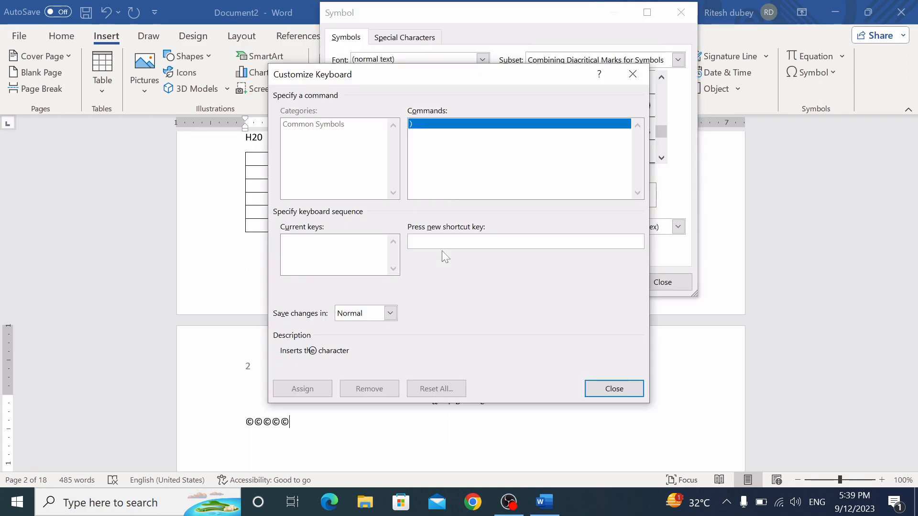
key(ctrl+q)
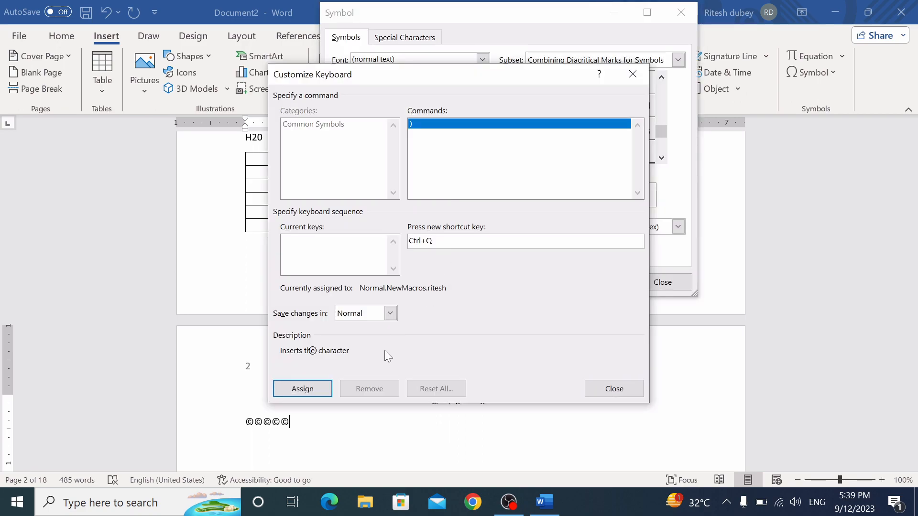
click(303, 389)
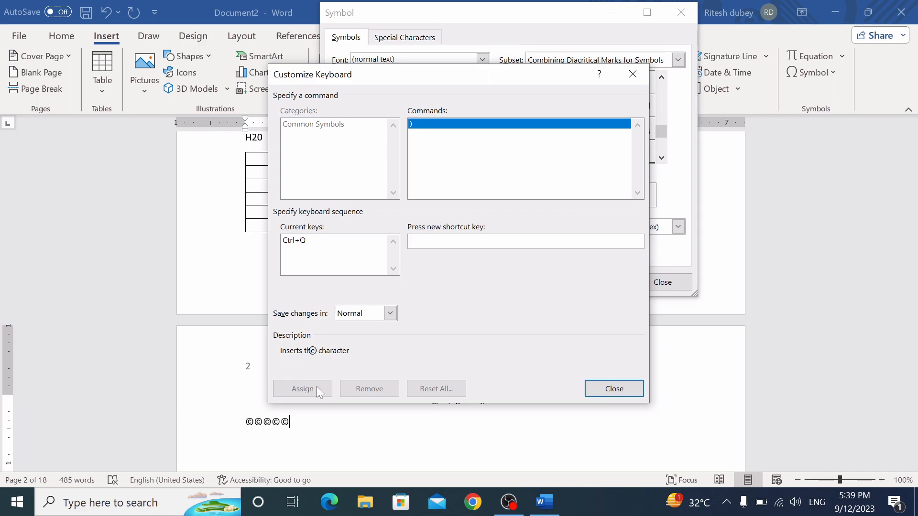
click(614, 389)
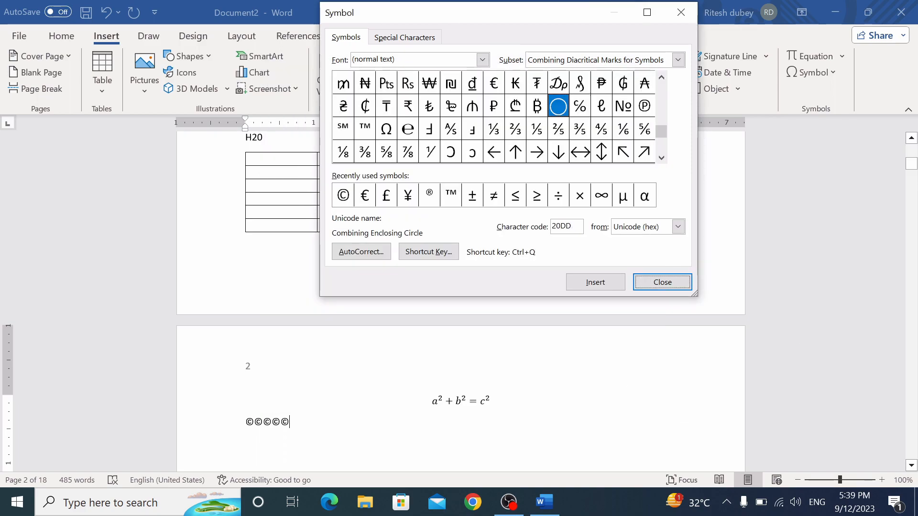
click(664, 285)
Type a row of enclosing circle symbols after the copyright signs with Ctrl+Q
key(ctrl+q)
key(ctrl+q)
key(ctrl+q)
key(ctrl+q)
key(ctrl+q)
key(ctrl+q)
key(ctrl+q)
key(ctrl+q)
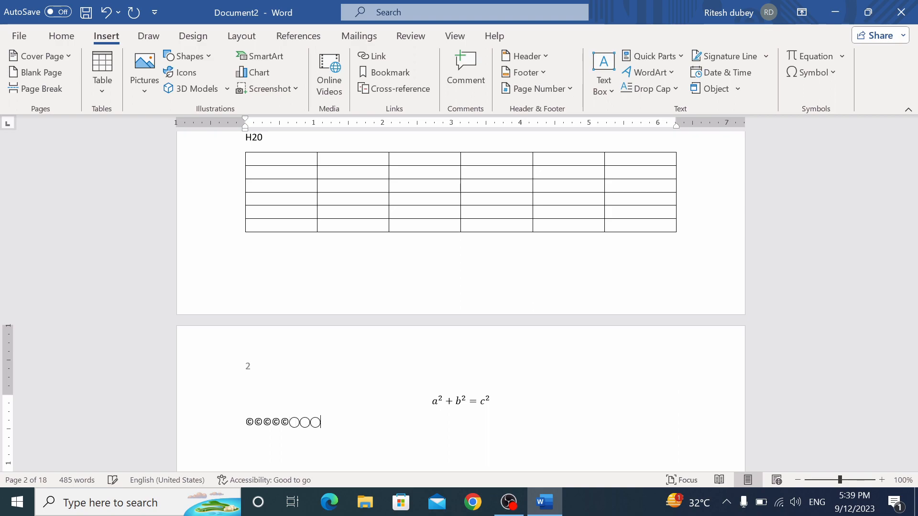
key(ctrl+q)
key(ctrl+q)
key(ctrl+q)
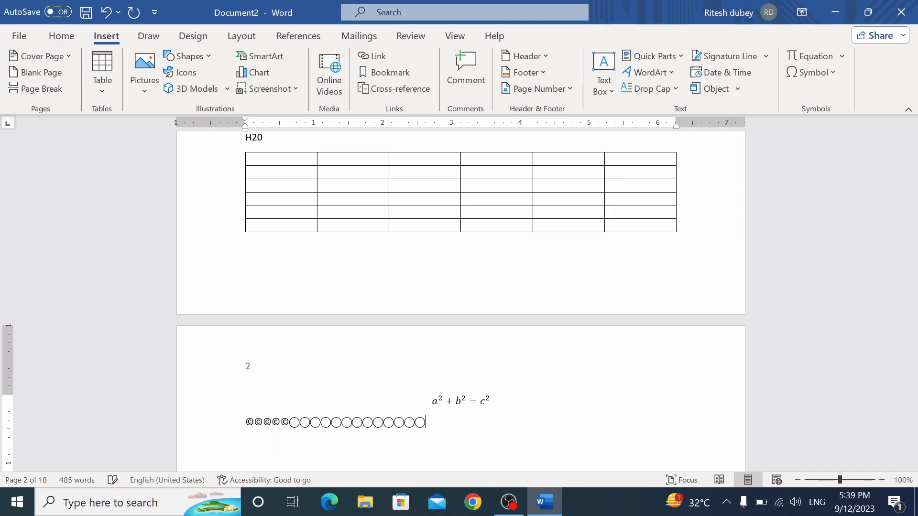
key(ctrl+q)
key(ctrl+q)
key(ctrl+q)
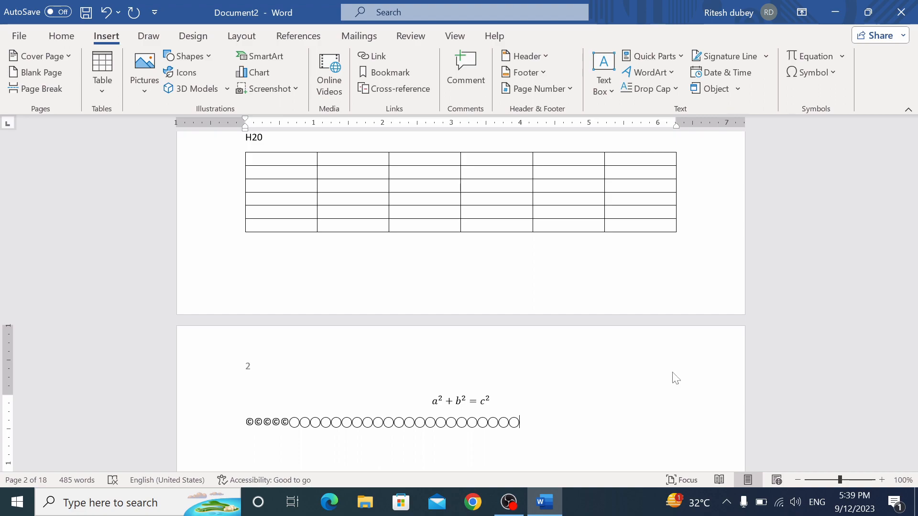
click(826, 77)
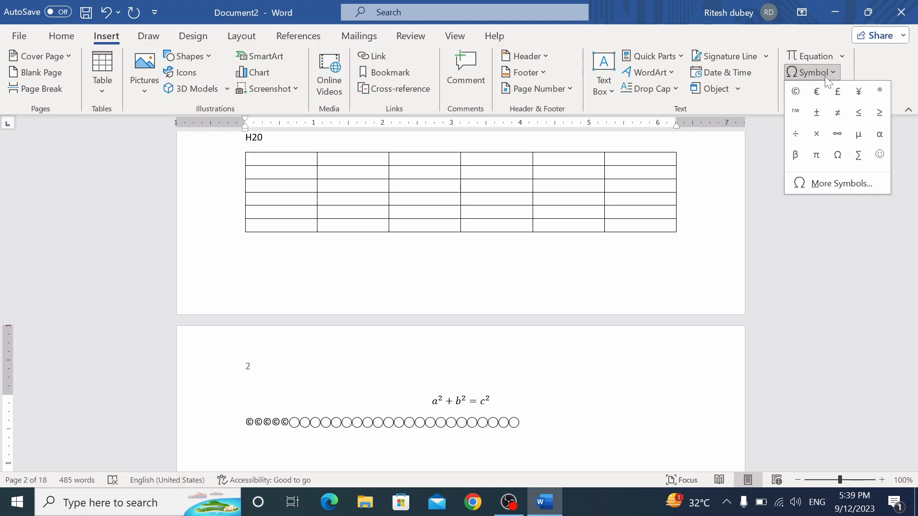
click(837, 185)
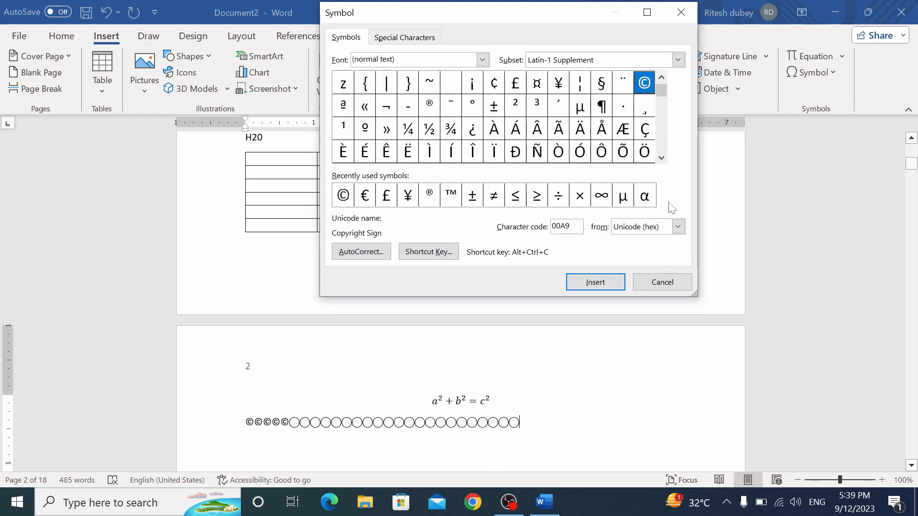
click(440, 251)
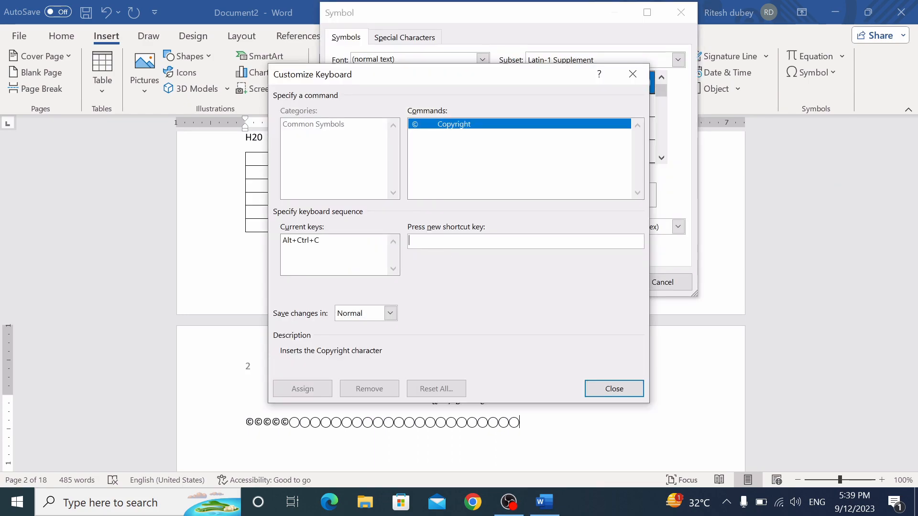
key(ctrl+q)
click(304, 393)
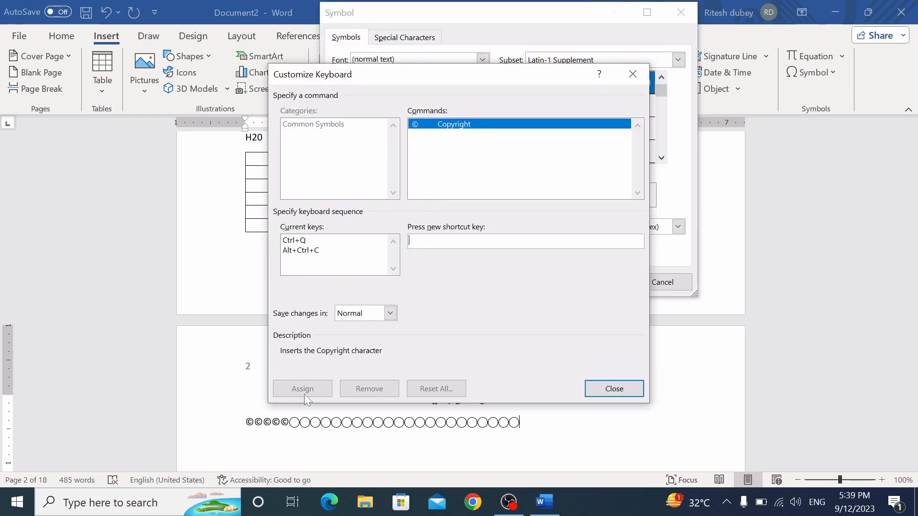
click(302, 241)
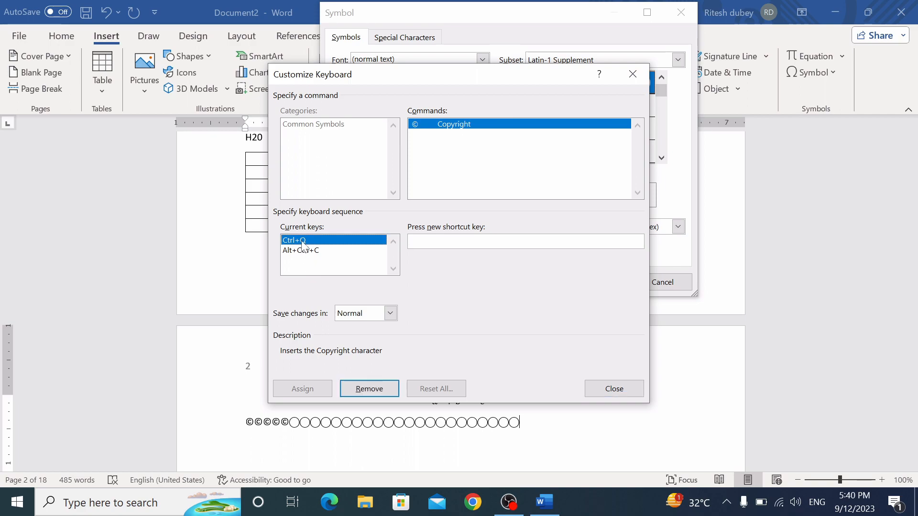
click(358, 388)
click(603, 389)
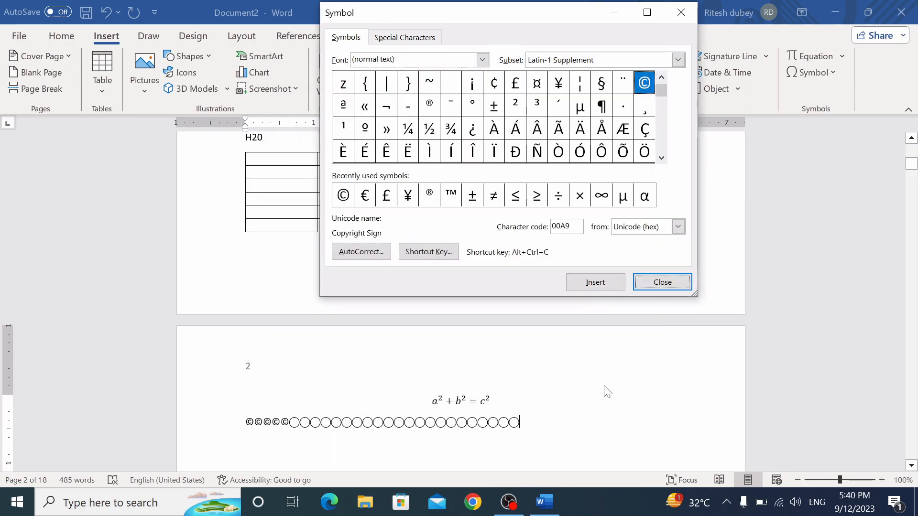
click(659, 282)
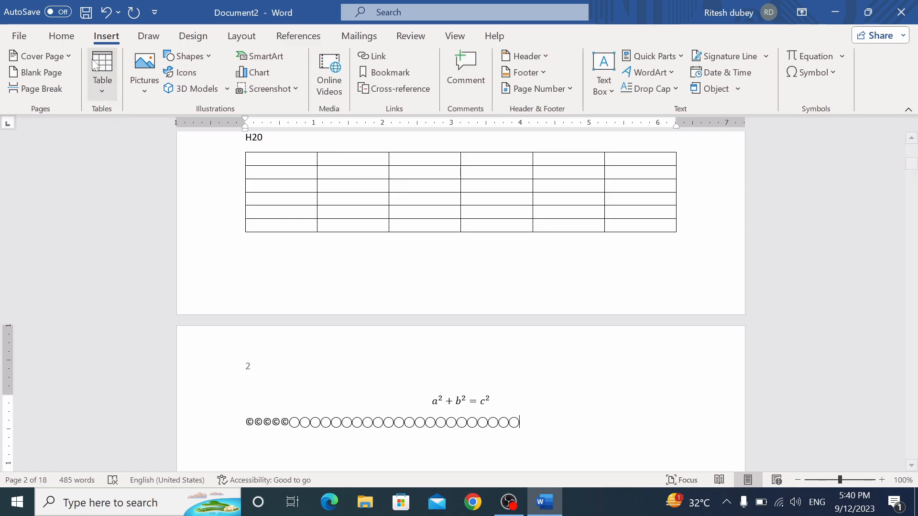
Browse the Home, Insert and Draw ribbons, ending on the Design tab's themes and page background
click(61, 36)
click(106, 37)
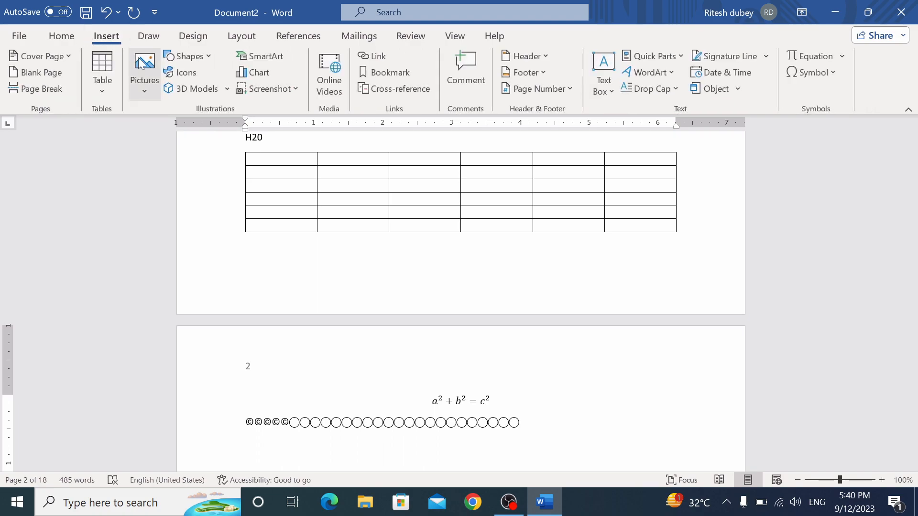
click(148, 37)
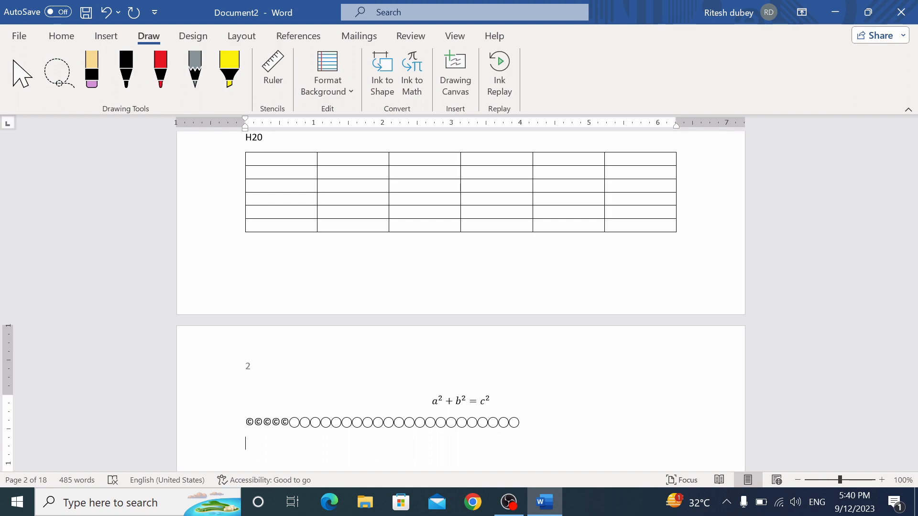
click(199, 39)
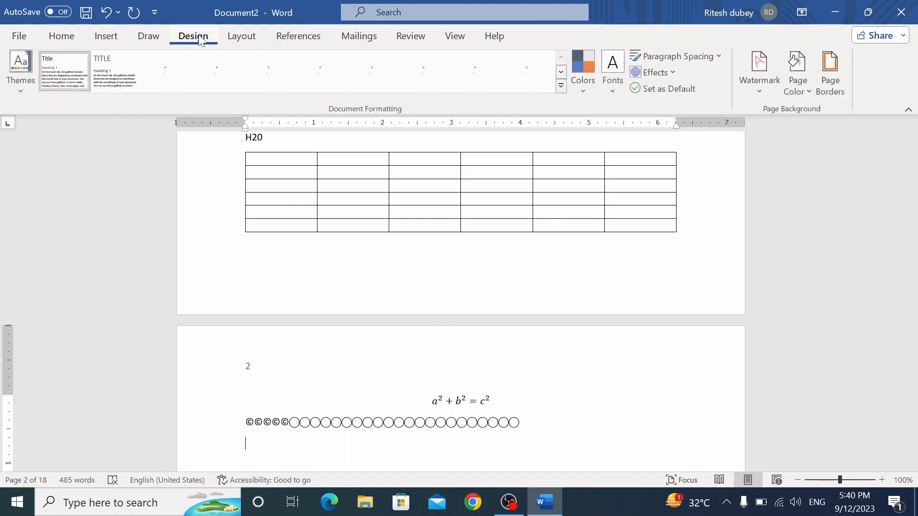
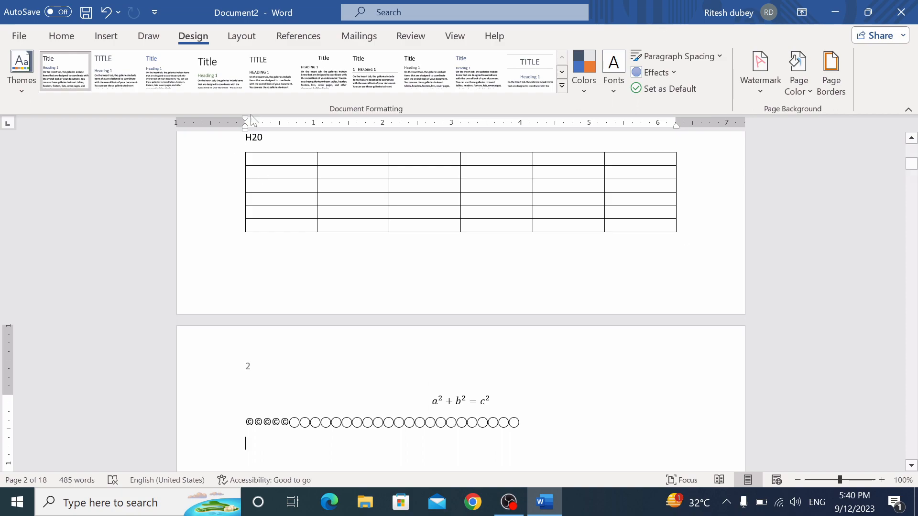
On the Layout tab, try Narrow 0.5" margins, then revert to Normal 1" margins
click(241, 36)
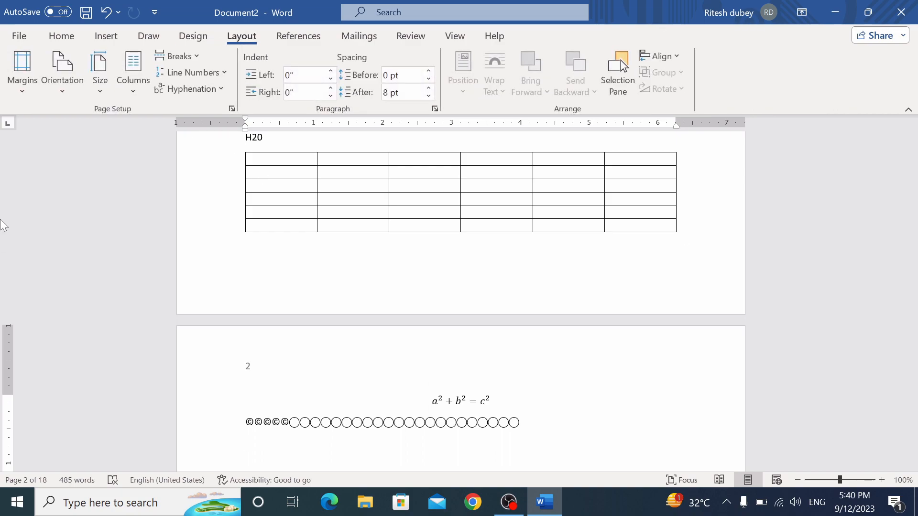
click(20, 90)
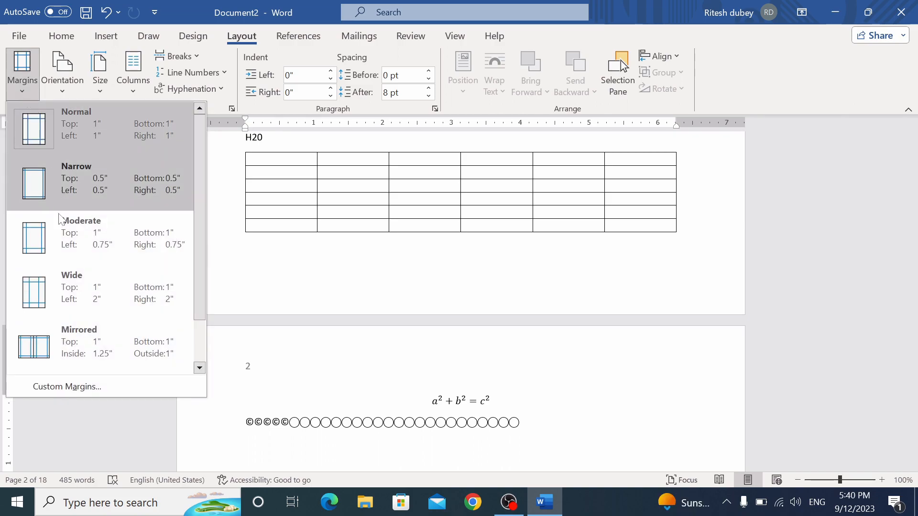
click(530, 385)
drag(912, 172, 911, 141)
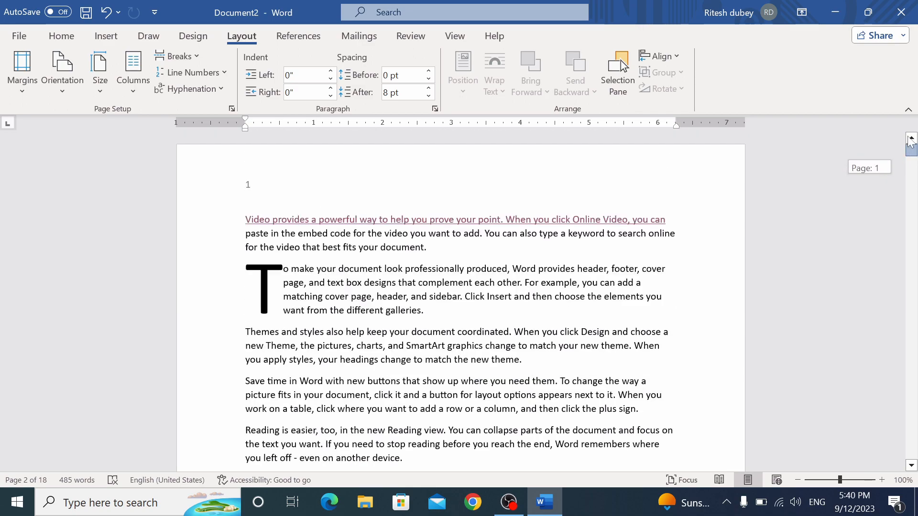
click(18, 87)
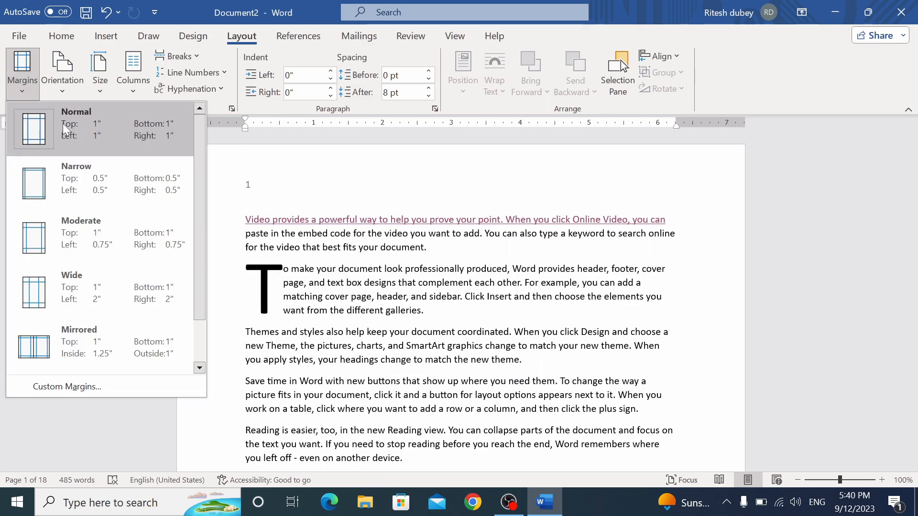
click(97, 179)
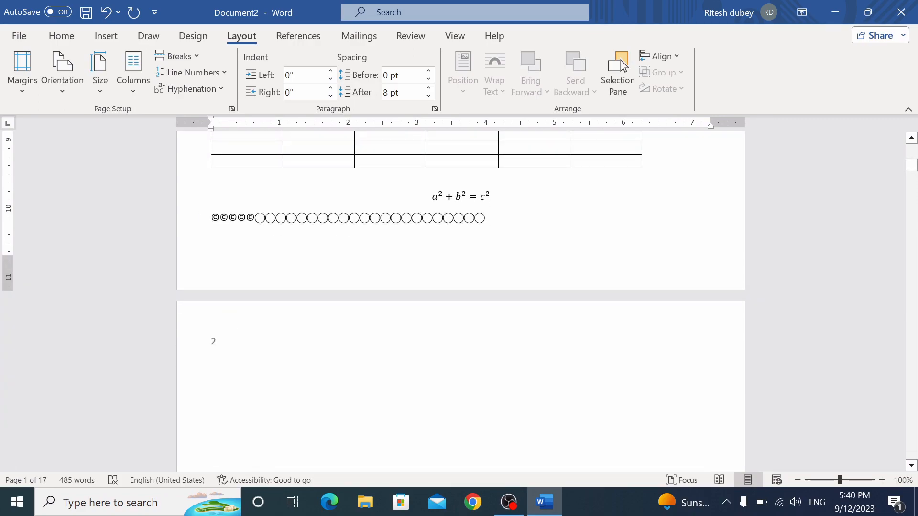
click(19, 93)
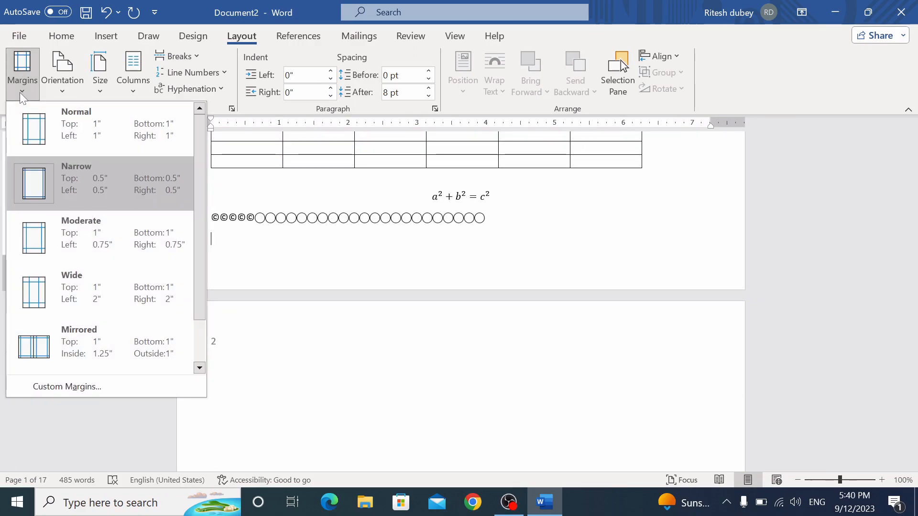
click(80, 133)
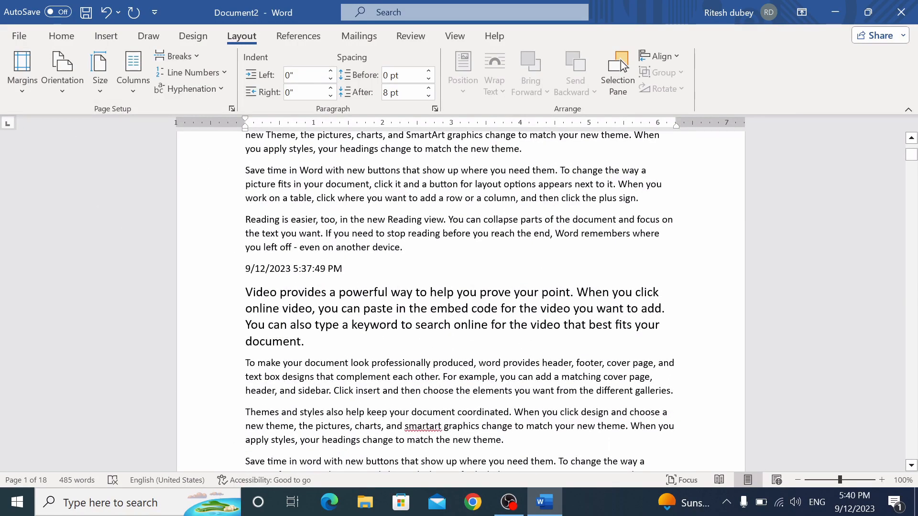
Switch the pages to landscape orientation and scroll to inspect the layout
click(67, 91)
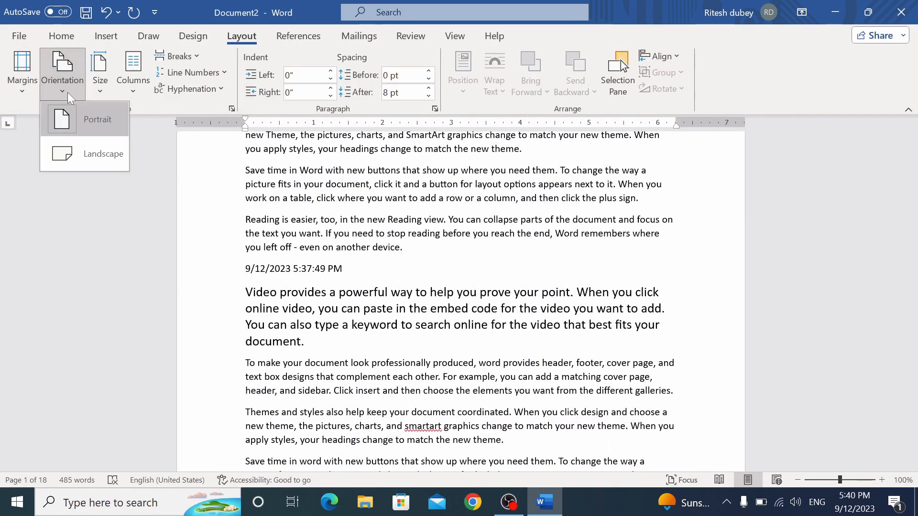
click(87, 147)
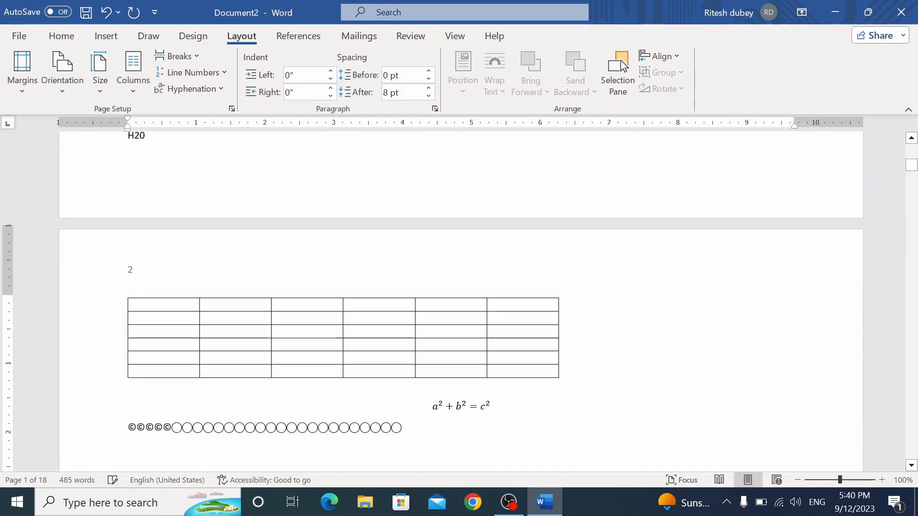
ctrl+scroll(437, 284, down, 9)
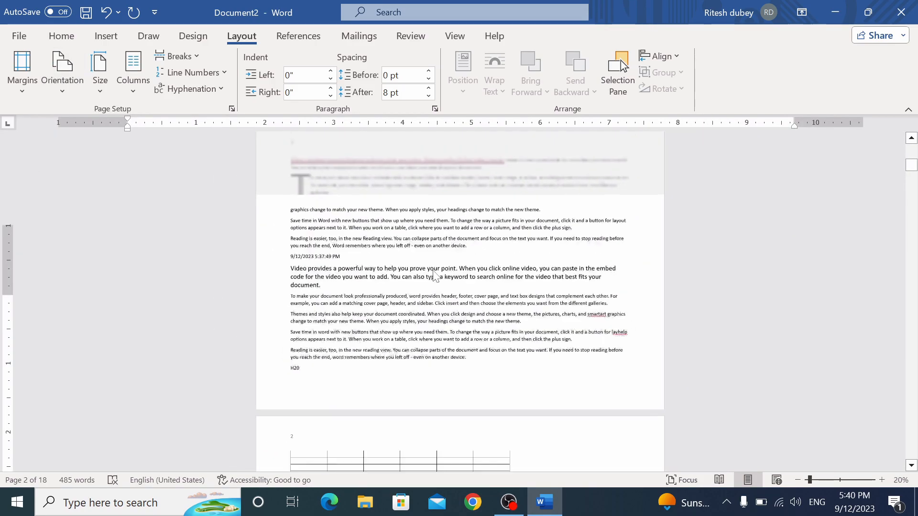
ctrl+scroll(436, 275, up, 1)
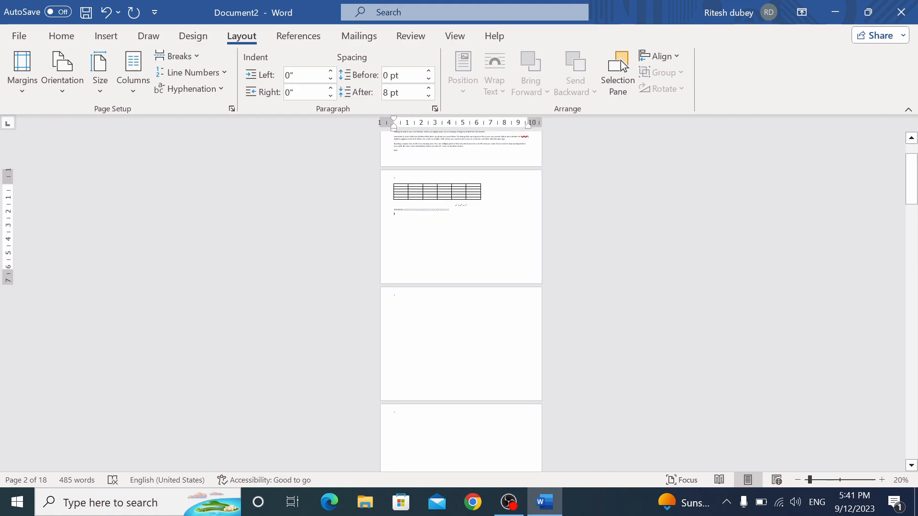
Return the pages to portrait and zoom the view down to 110%
click(63, 91)
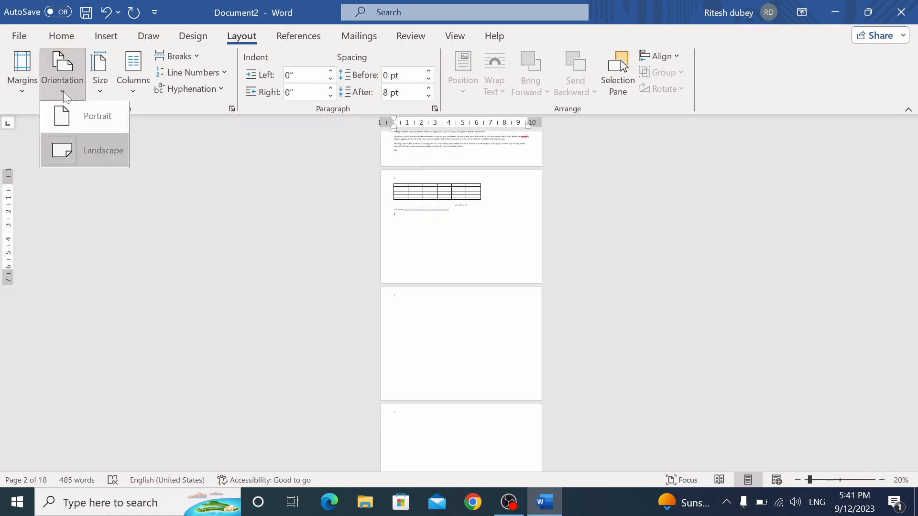
click(84, 125)
ctrl+scroll(447, 253, up, 8)
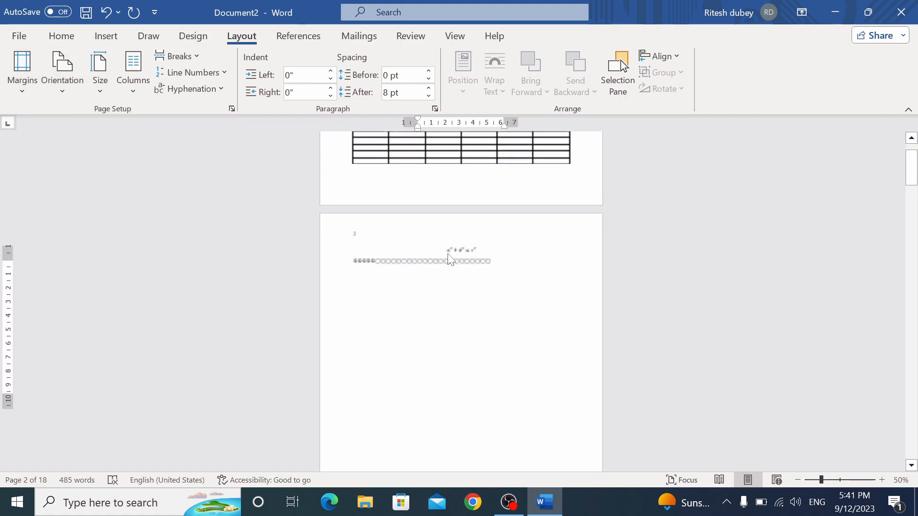
ctrl+scroll(448, 254, up, 3)
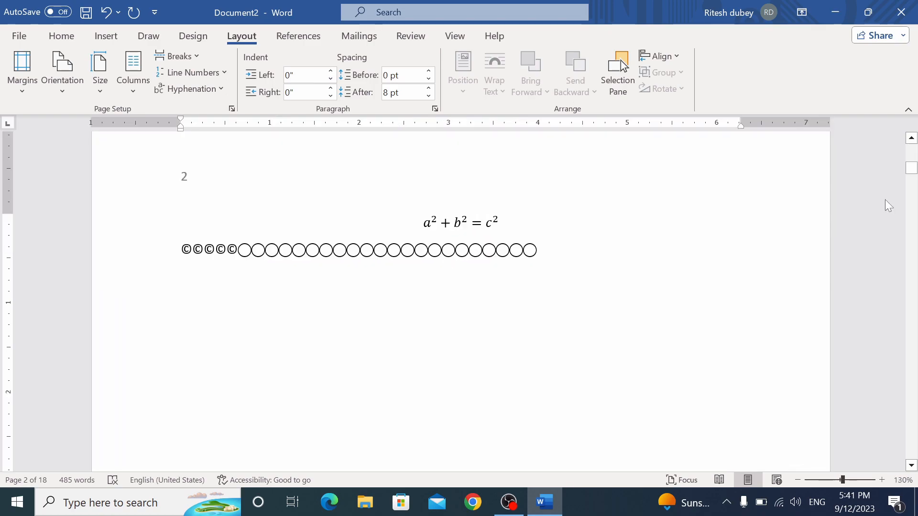
drag(911, 168, 911, 148)
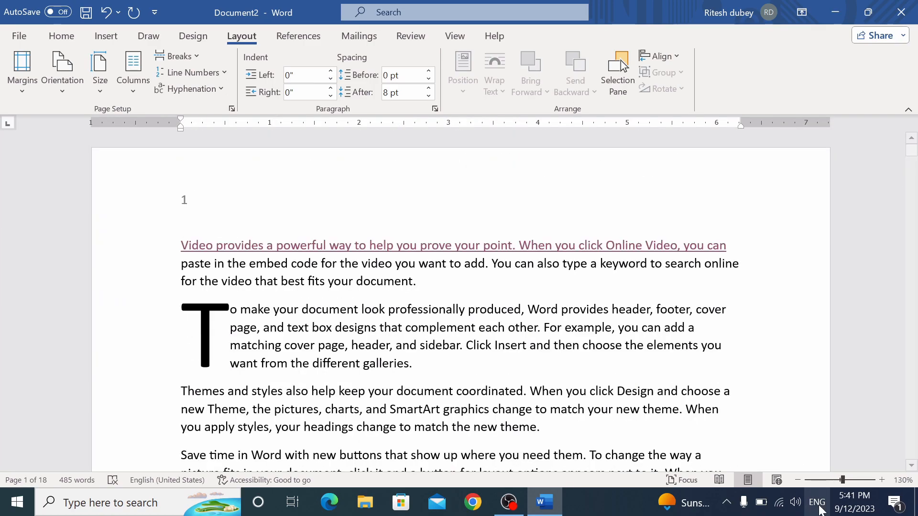
click(798, 480)
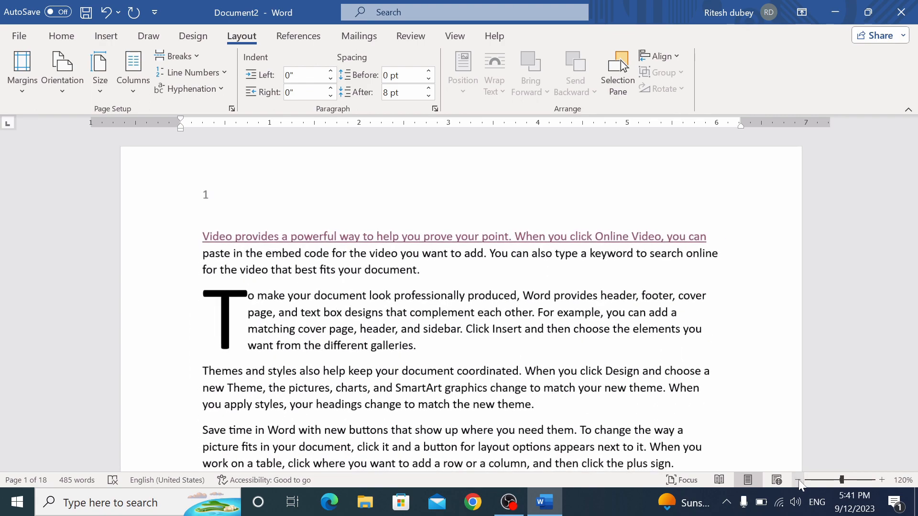
click(797, 479)
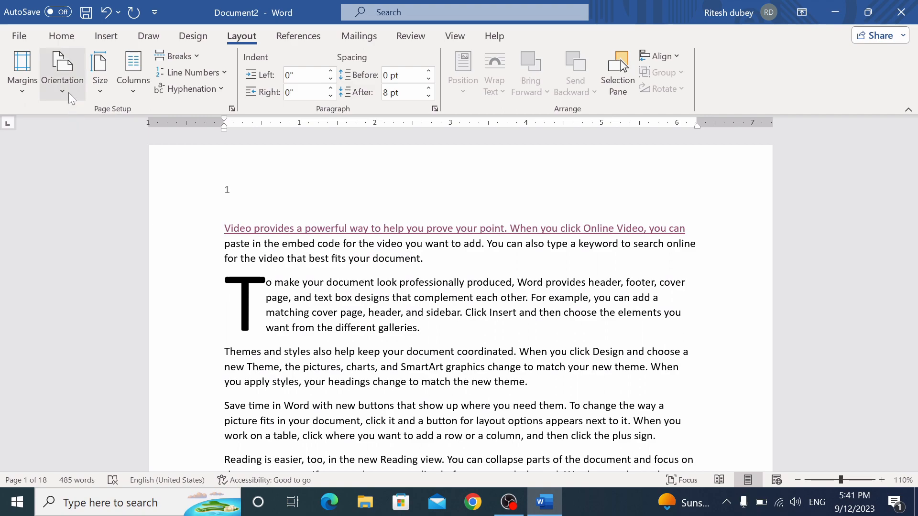
Choose A4 (8.27" x 11.69") from the paper Size list
click(100, 86)
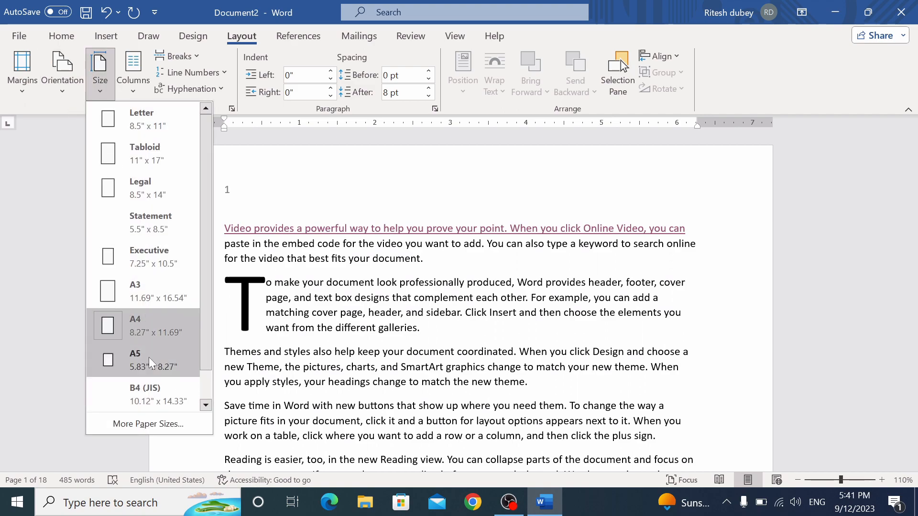
click(142, 334)
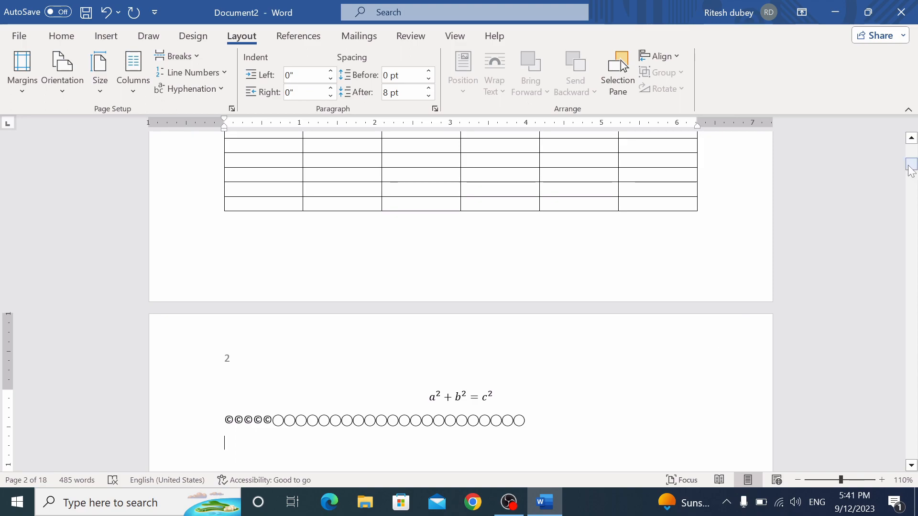
drag(913, 167, 911, 152)
click(420, 328)
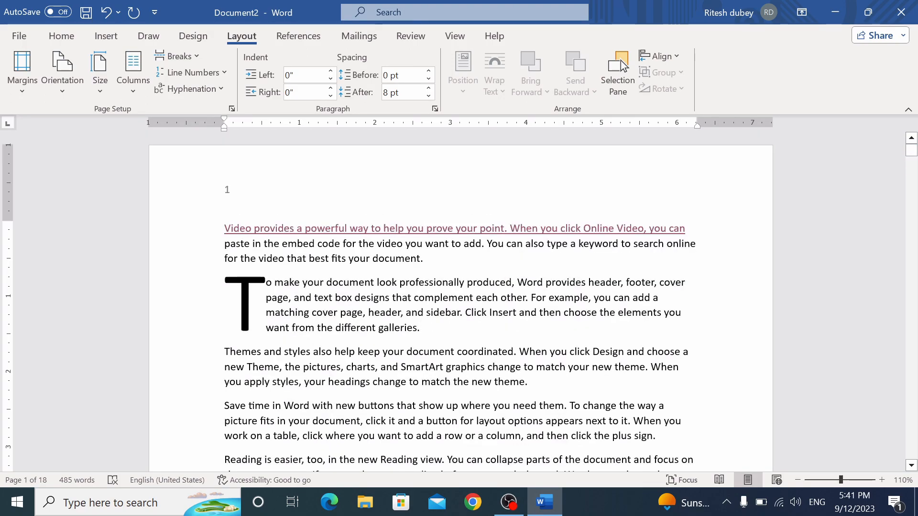
key(ctrl+a)
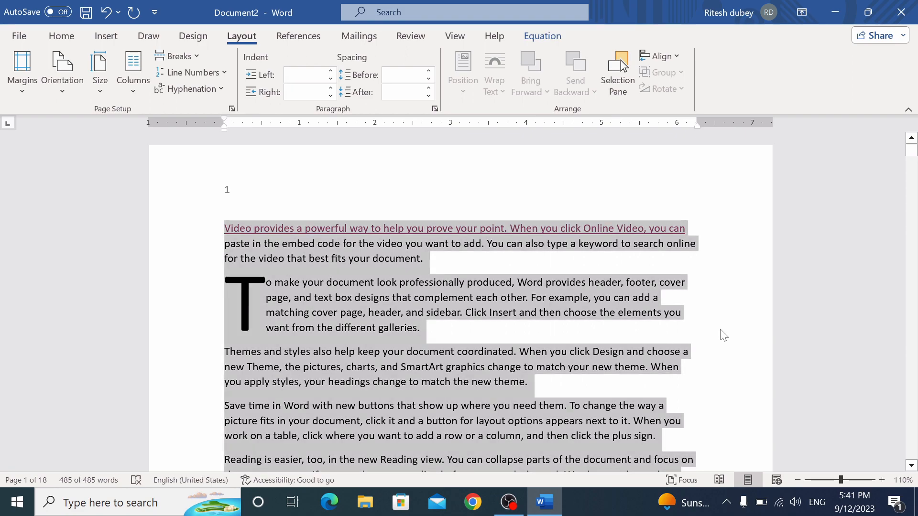
key(Delete)
text(=)
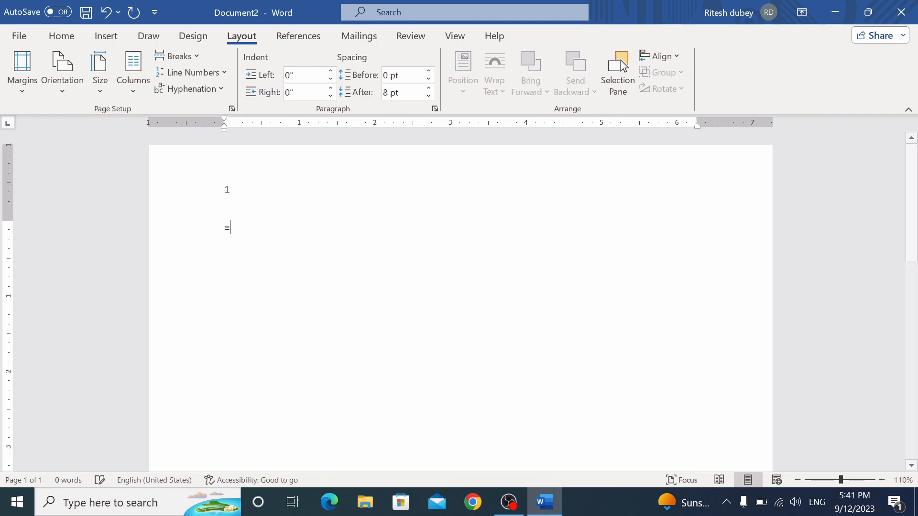
text(rand())
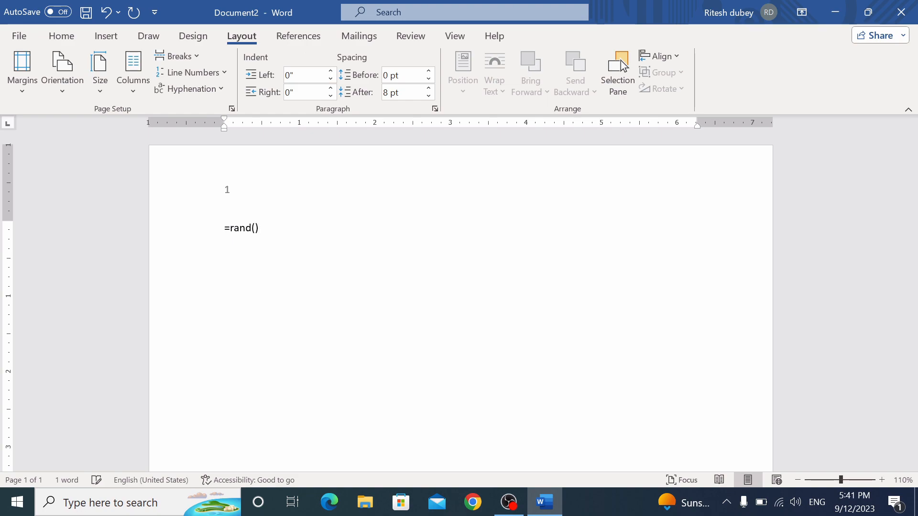
key(Return)
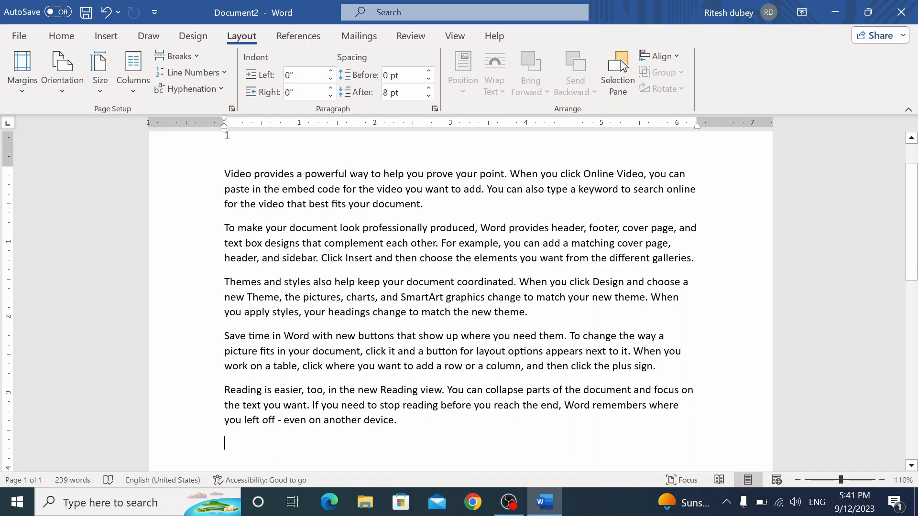
drag(224, 173, 411, 423)
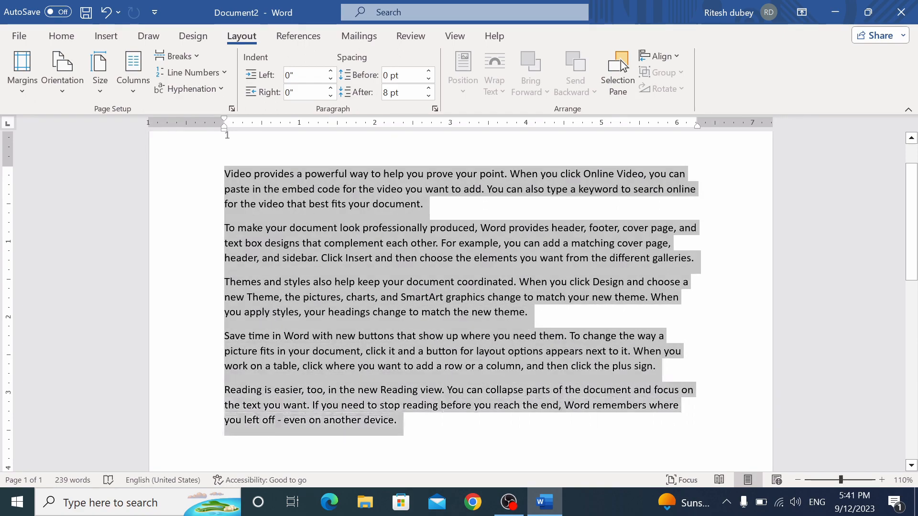
key(ctrl+c)
click(414, 422)
key(ctrl+v)
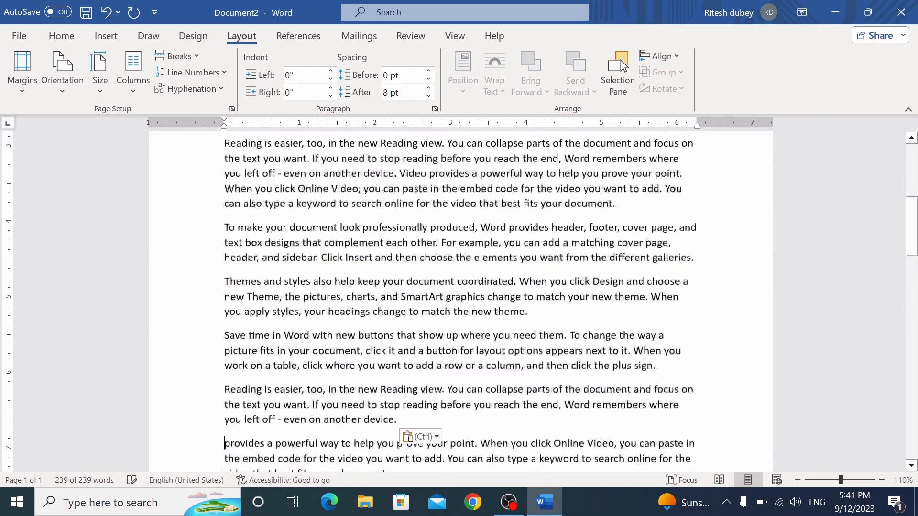
drag(914, 263, 917, 316)
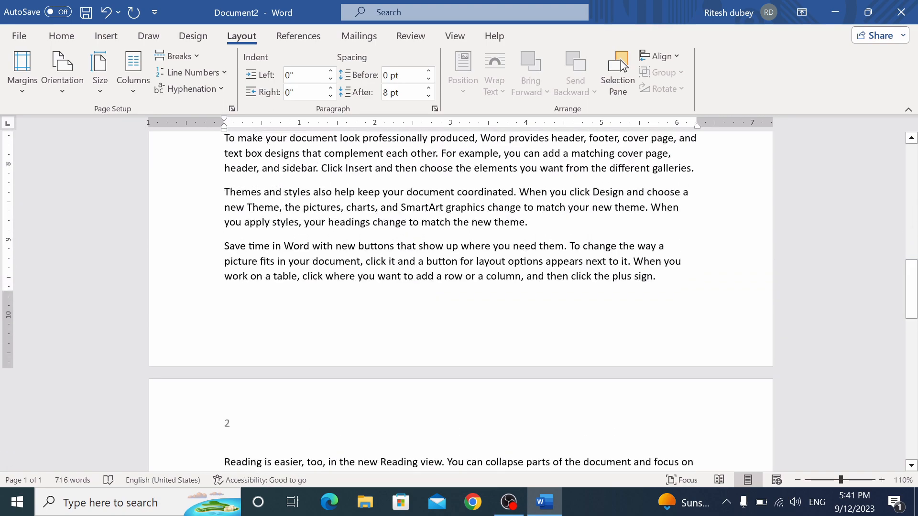
scroll(550, 359, down, 2)
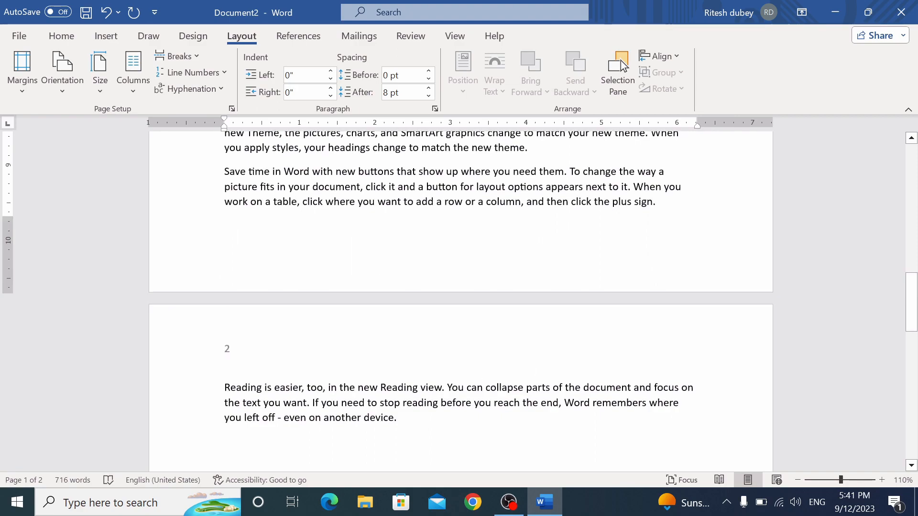
drag(225, 388, 415, 438)
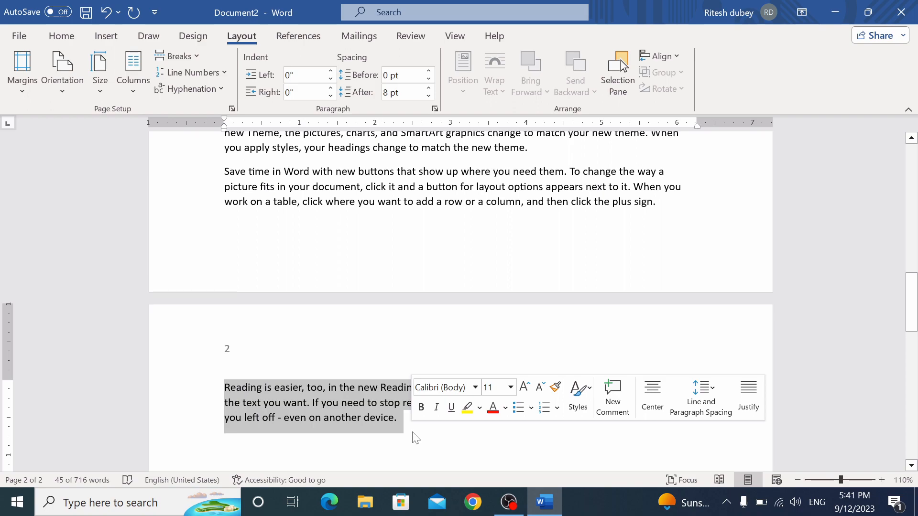
click(414, 440)
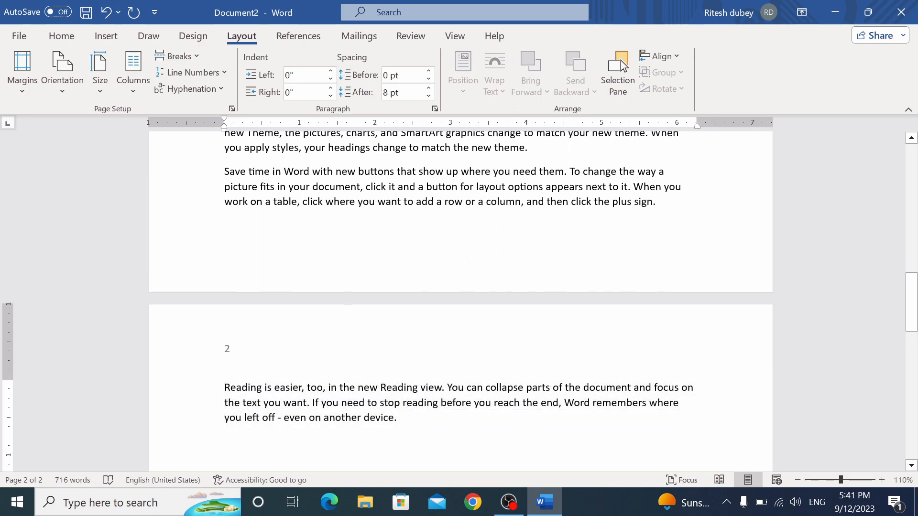
In Custom Margins, set top and bottom margins to 0.7", keeping left and right at 1"
click(25, 93)
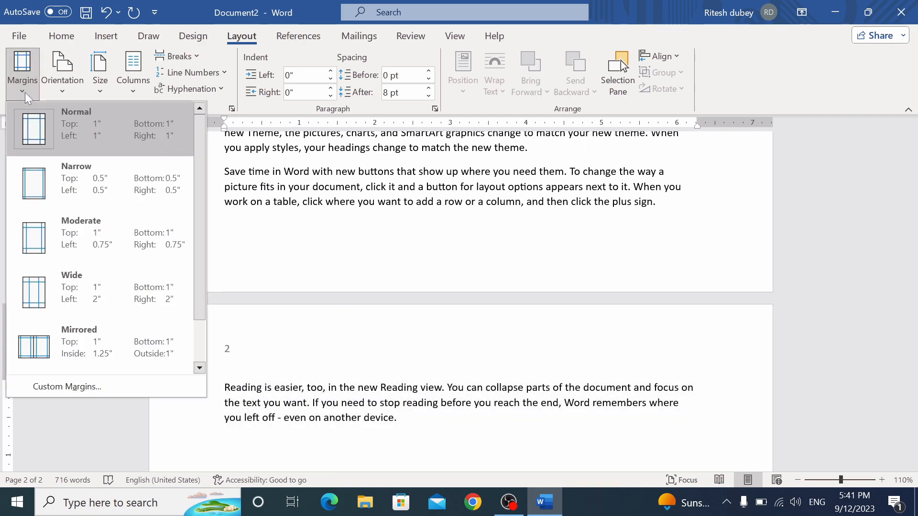
click(78, 384)
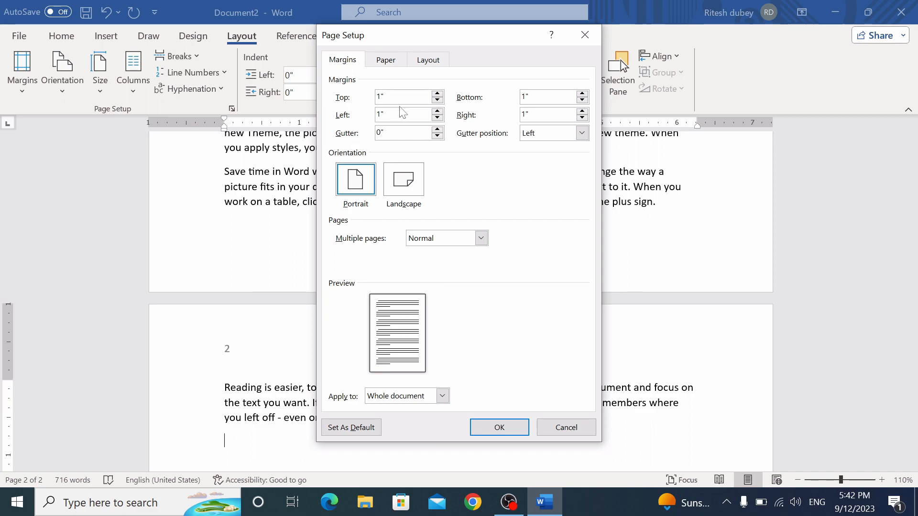
key(BackSpace)
key(Tab)
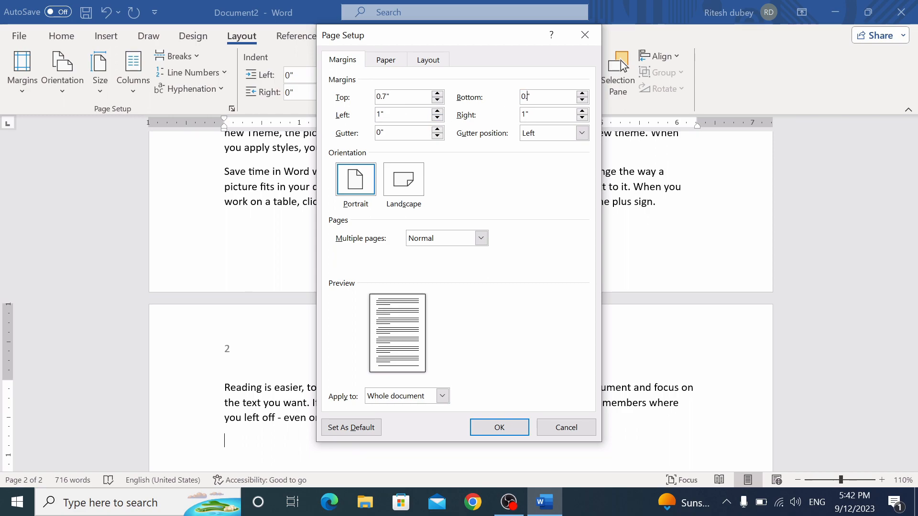
click(492, 426)
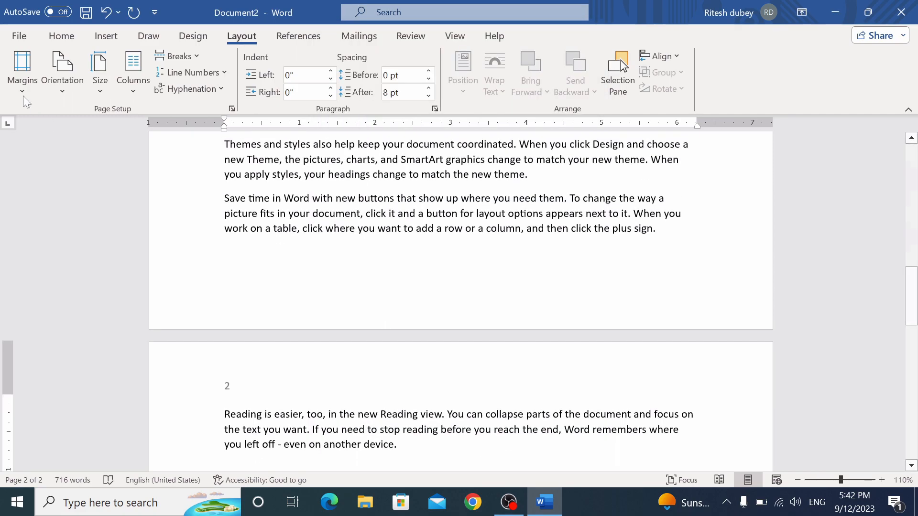
Apply the Narrow margin preset, then switch back to Normal 1" margins
click(15, 87)
click(77, 231)
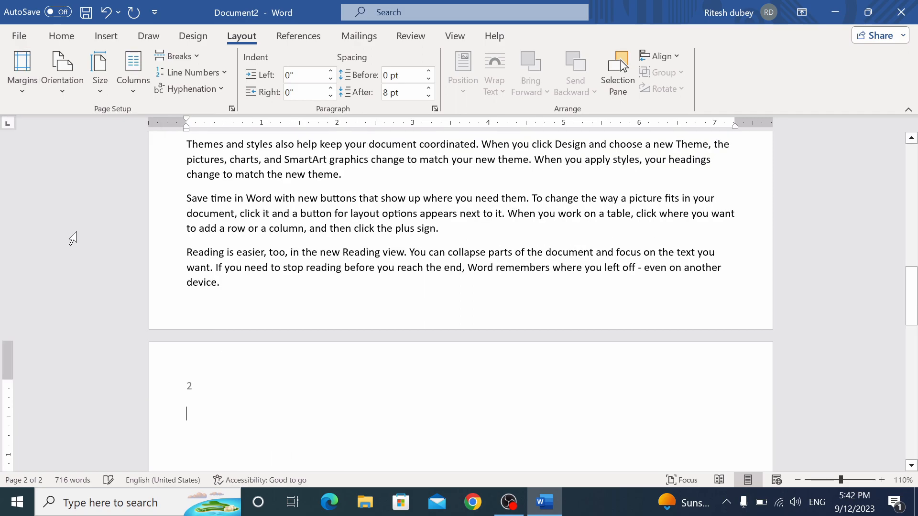
scroll(459, 286, up, 10)
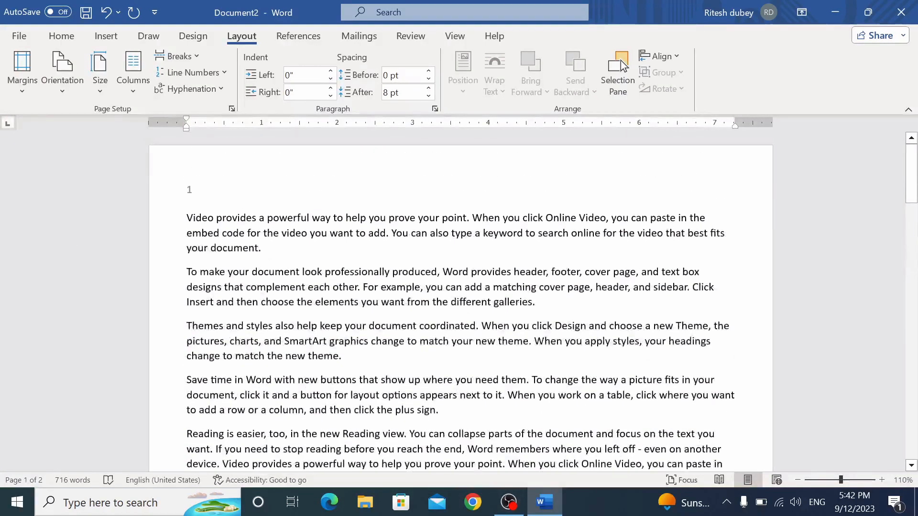
click(26, 93)
click(80, 185)
scroll(459, 287, up, 3)
scroll(623, 66, up, 10)
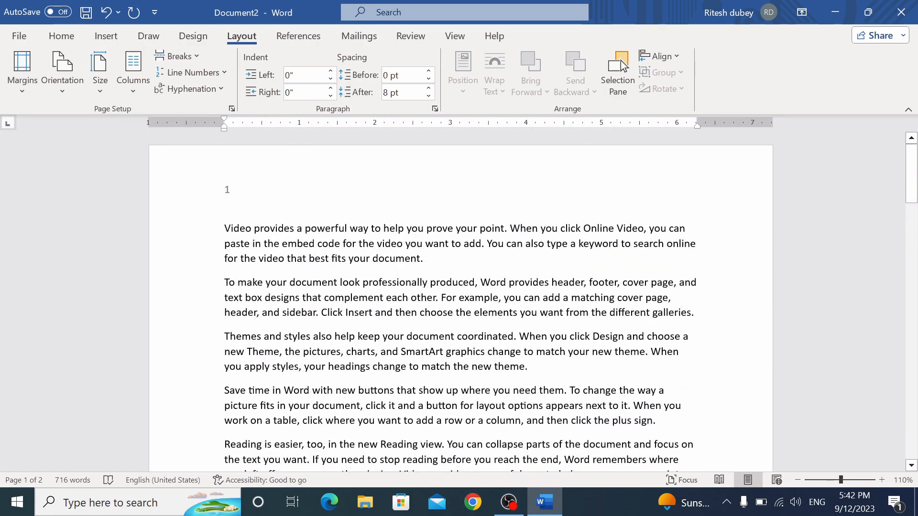
drag(910, 184, 917, 300)
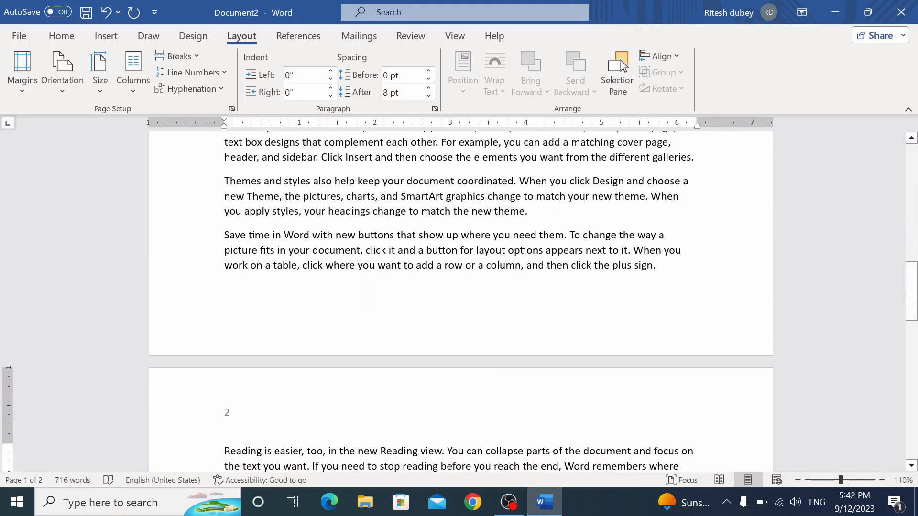
Turn the pages to landscape, then return them to portrait
click(67, 88)
click(88, 149)
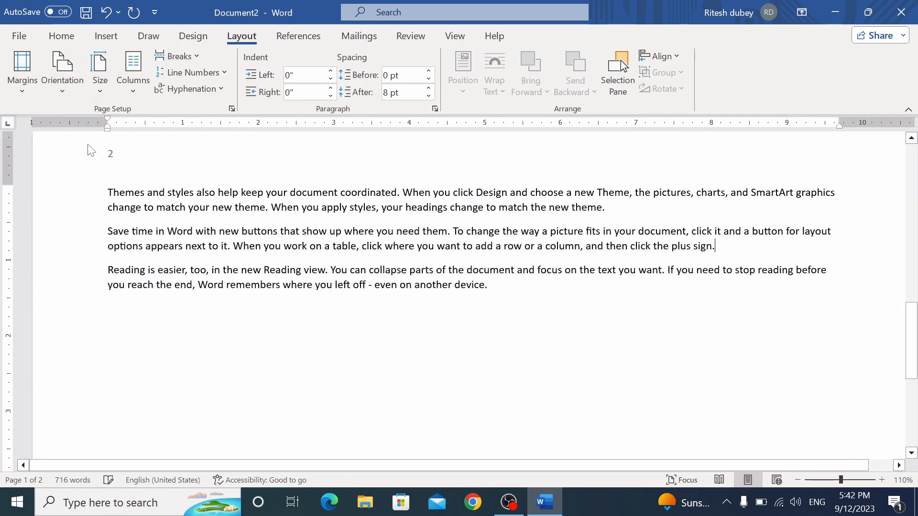
ctrl+scroll(458, 286, down, 6)
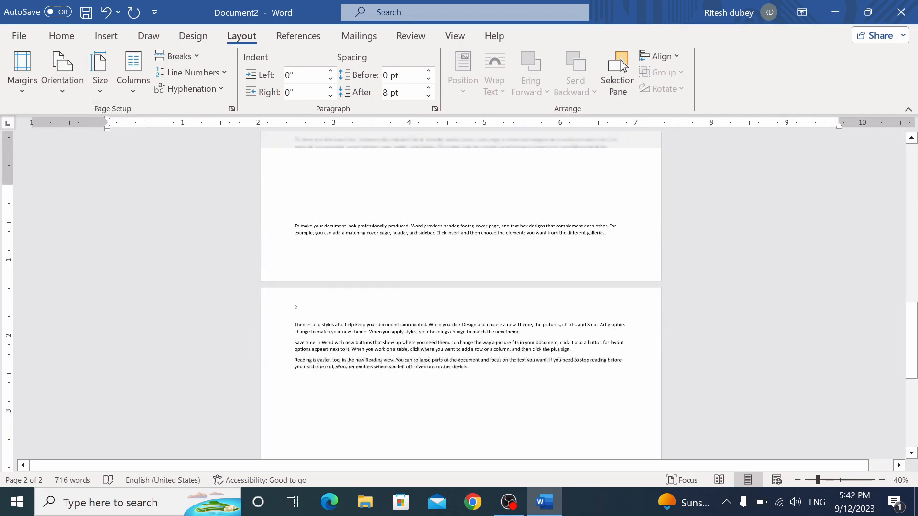
click(65, 91)
click(75, 117)
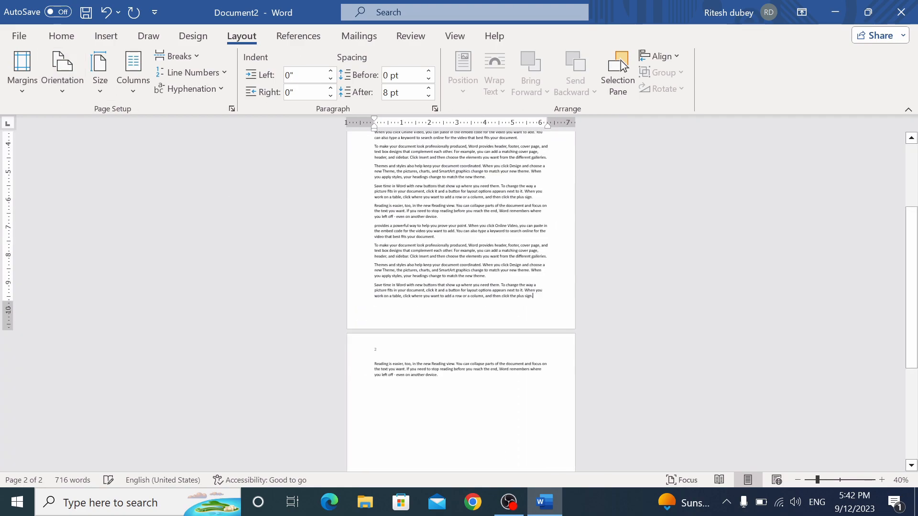
ctrl+scroll(623, 66, down, 3)
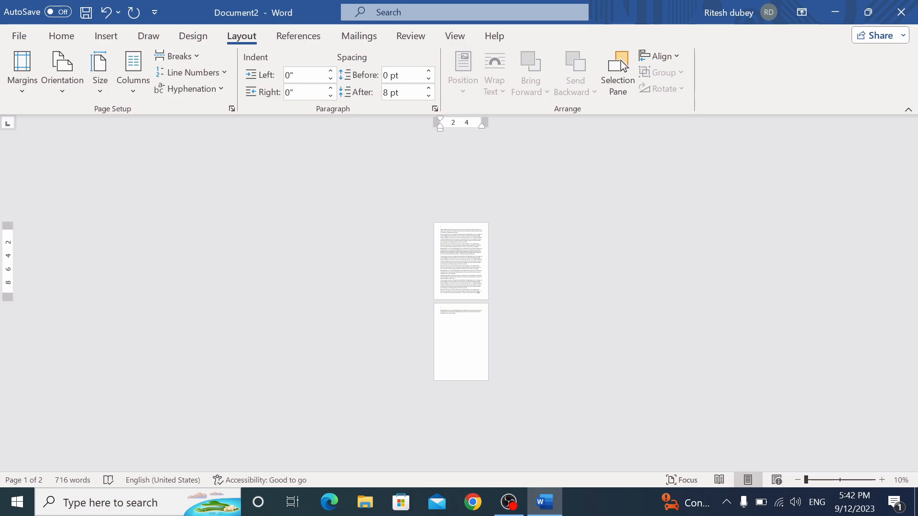
Zoom the document back to 100% from the View tab
click(456, 36)
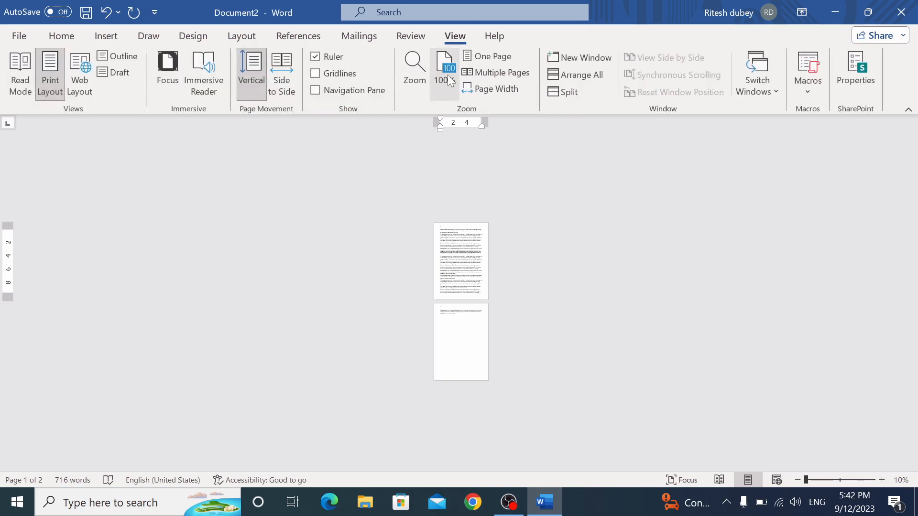
click(445, 77)
mouse_move(911, 312)
mouse_down()
mouse_move(912, 302)
mouse_move(911, 317)
mouse_up()
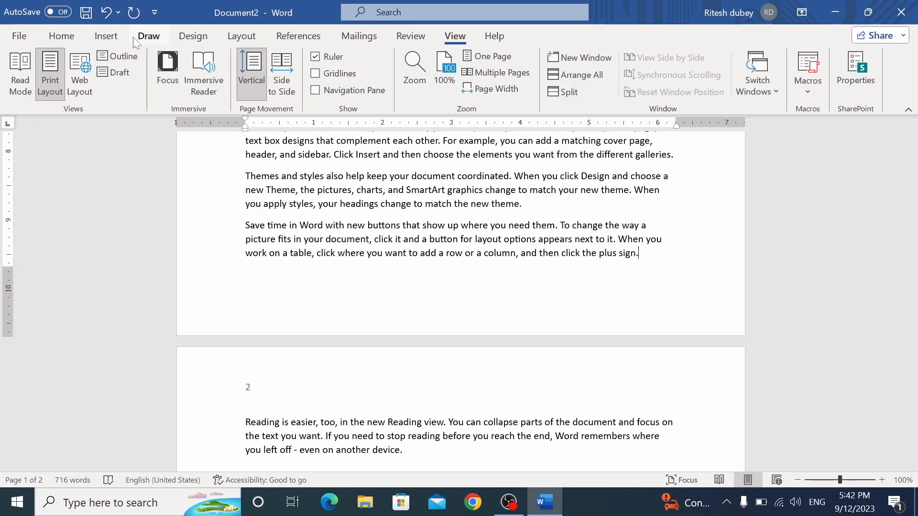
In Page Setup, apply landscape orientation from this point forward, leaving page 1 portrait
click(230, 38)
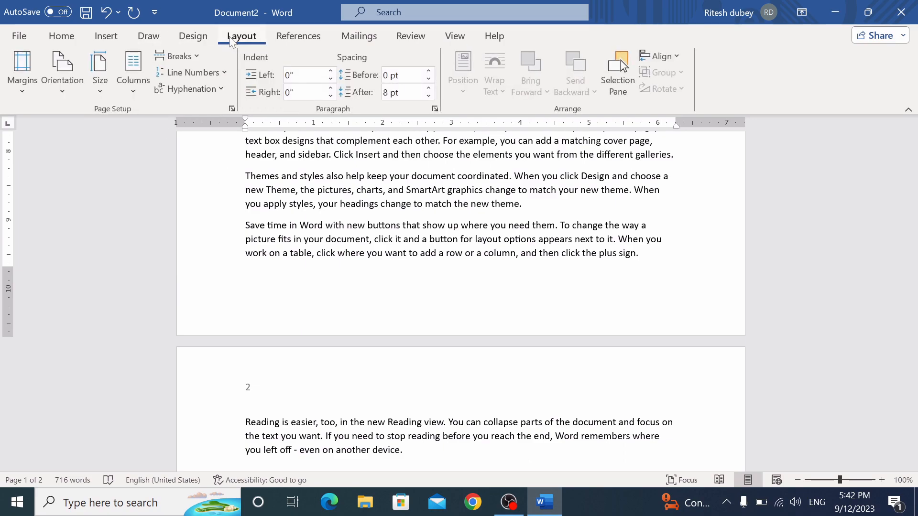
click(18, 91)
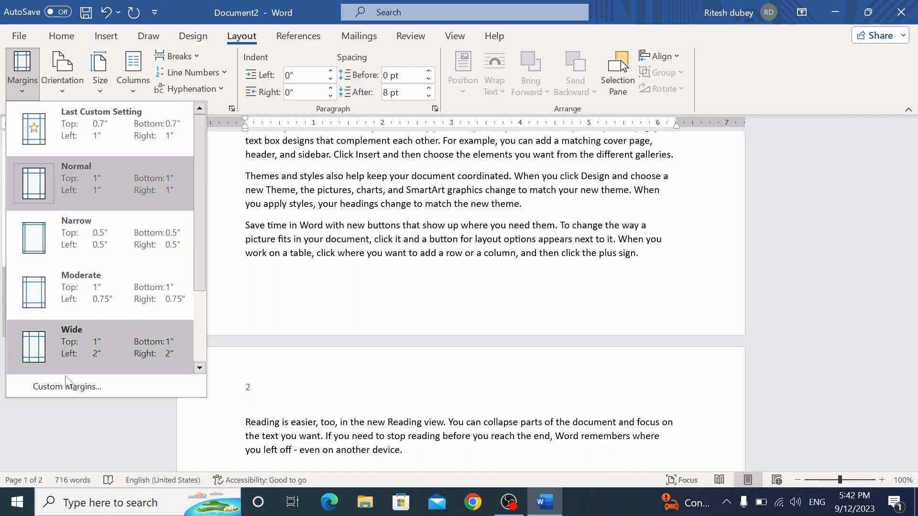
click(72, 388)
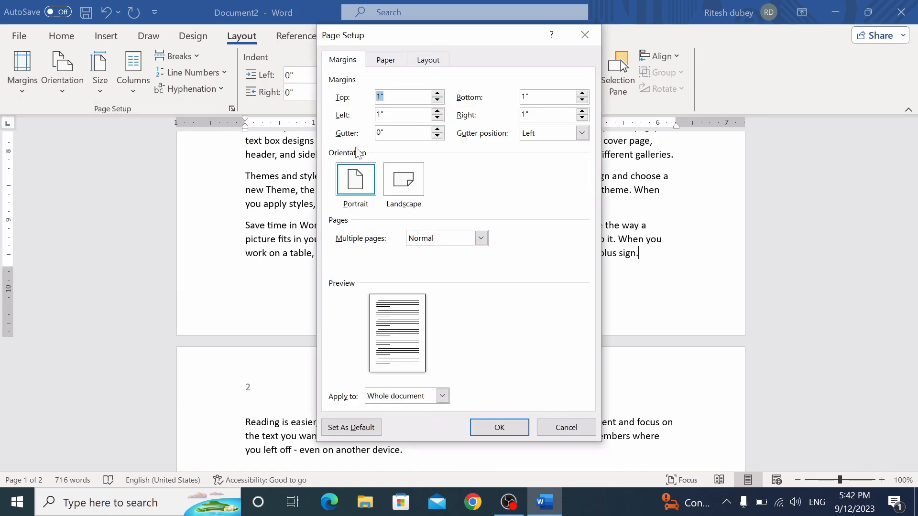
drag(452, 41, 237, 17)
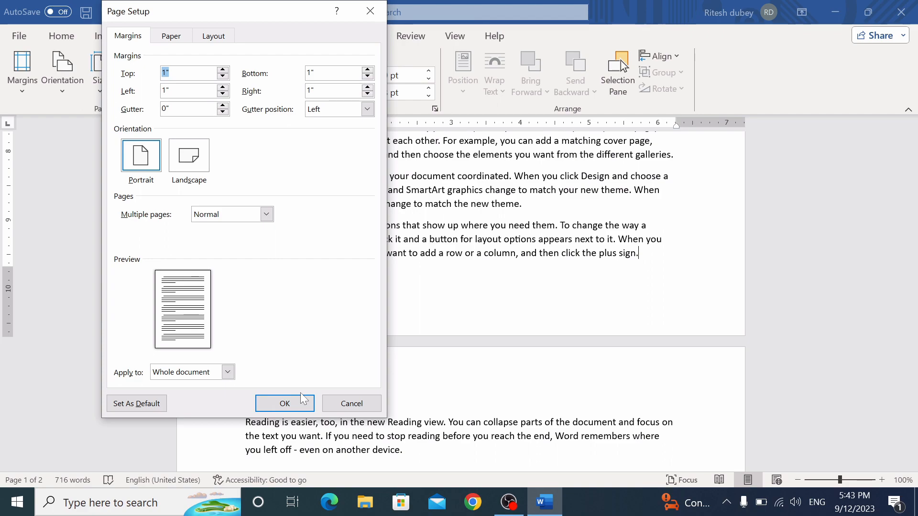
click(196, 171)
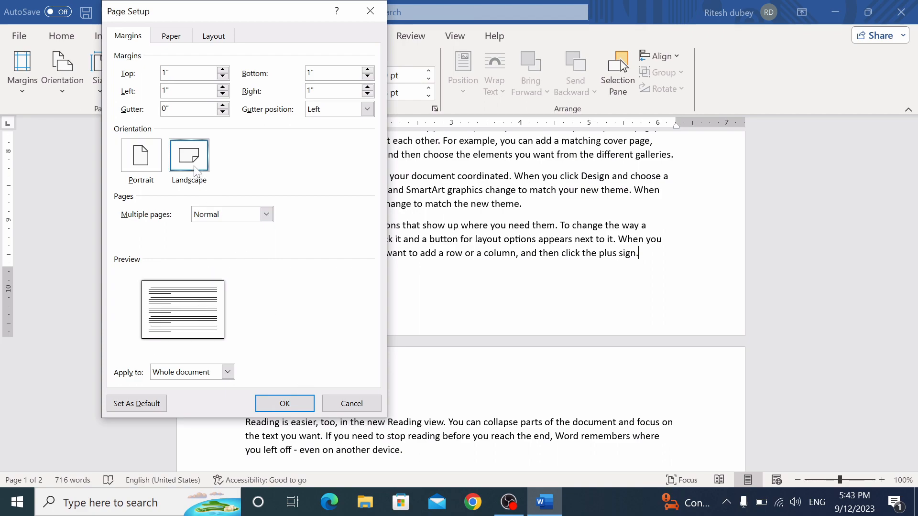
click(228, 372)
click(215, 395)
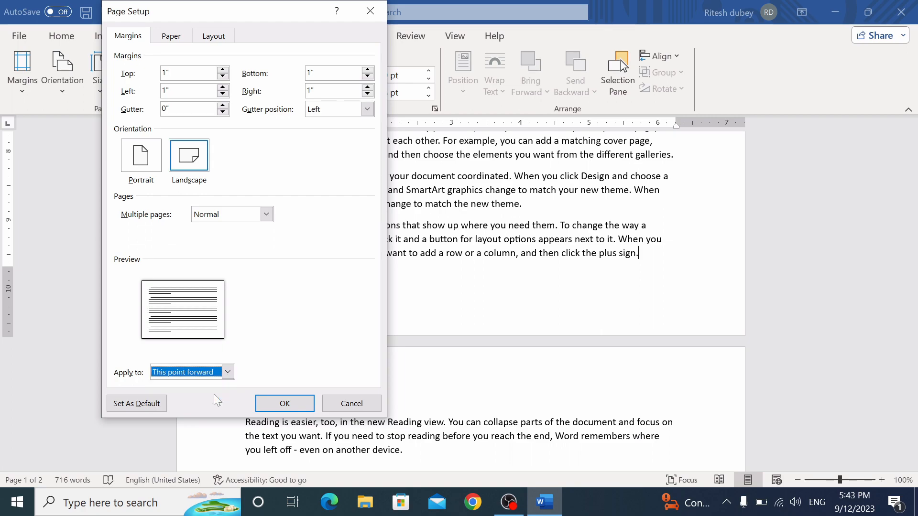
click(301, 407)
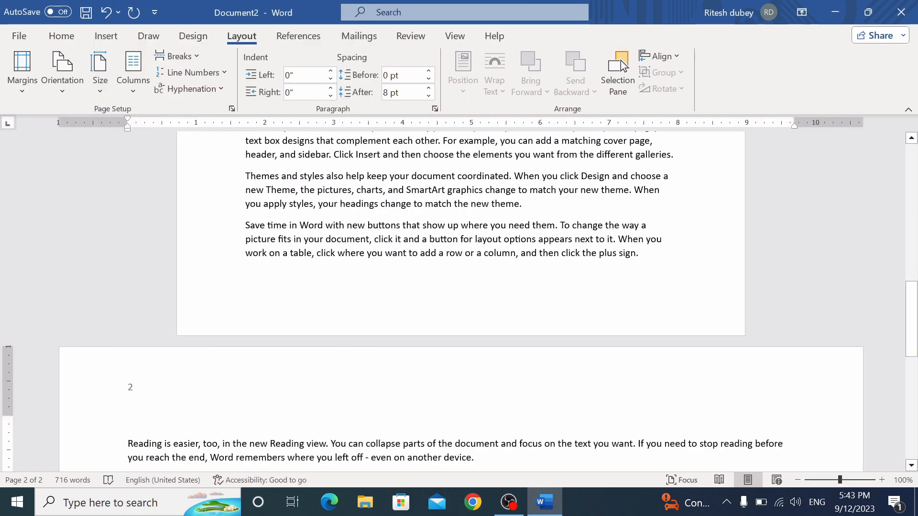
Zoom the page view in step by step to full reading size
ctrl+scroll(622, 65, down, 7)
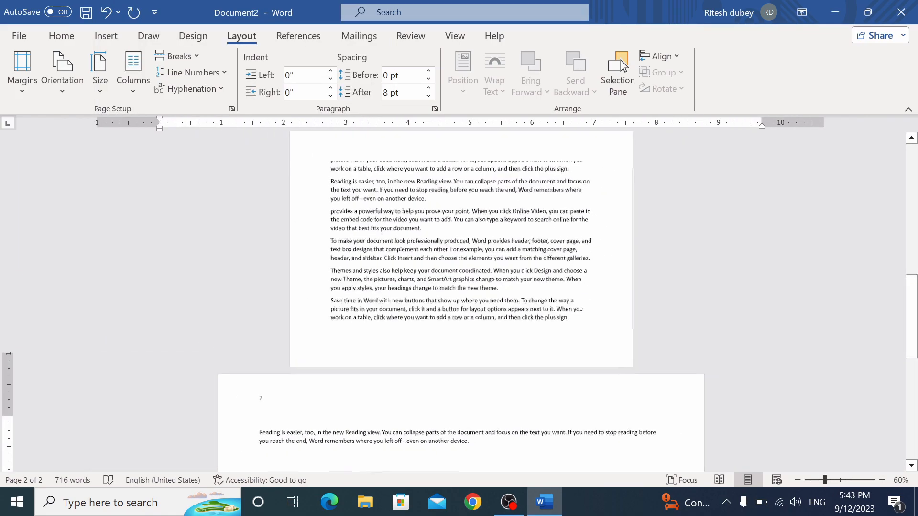
drag(913, 260, 917, 327)
ctrl+scroll(916, 327, down, 1)
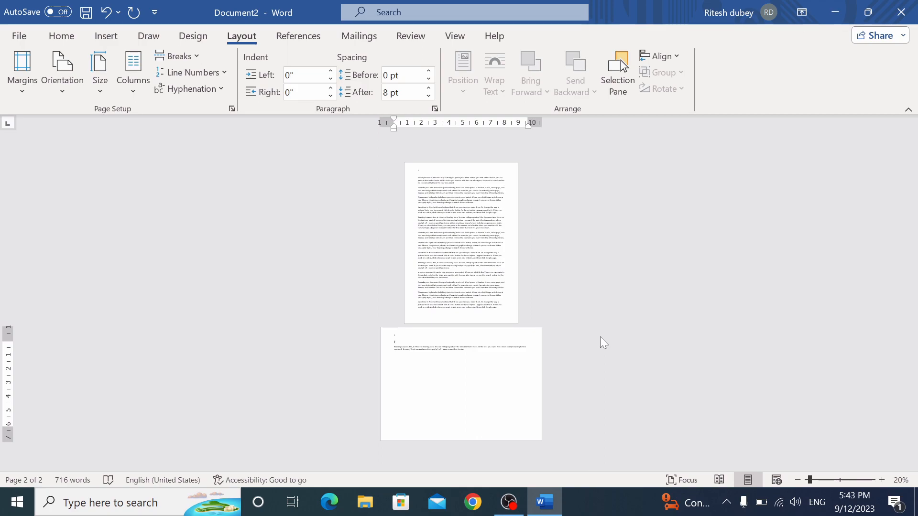
click(882, 480)
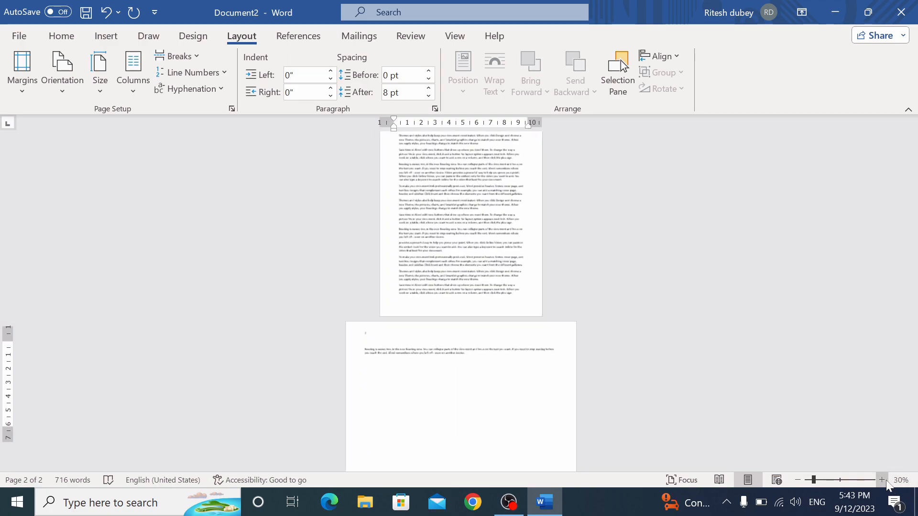
click(883, 480)
click(883, 480)
click(883, 481)
click(883, 480)
click(882, 480)
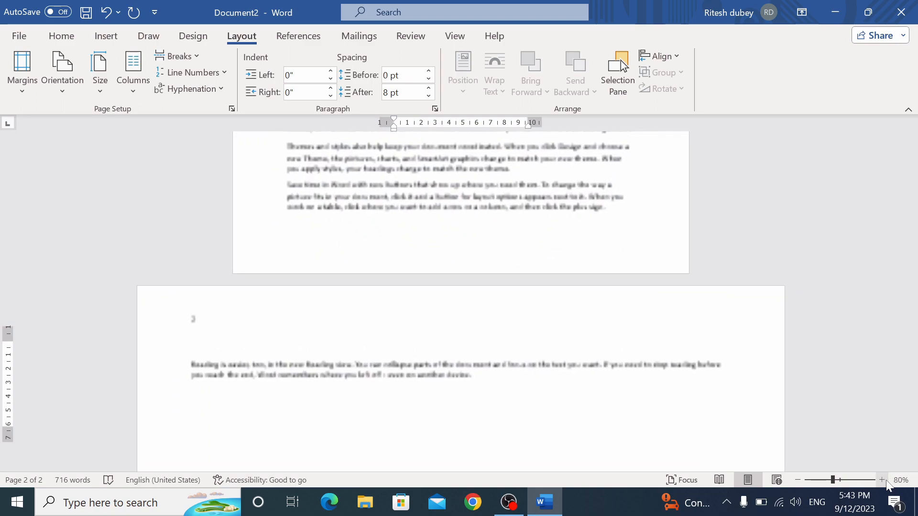
click(882, 480)
click(883, 480)
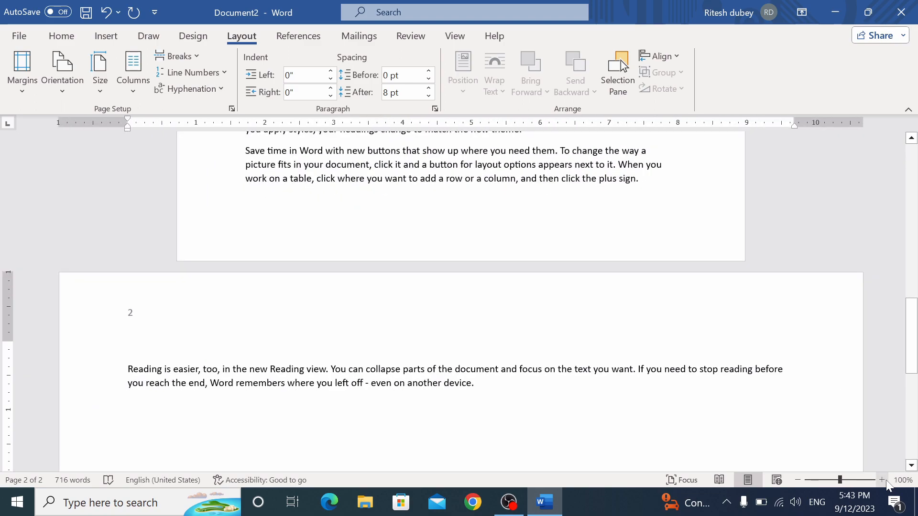
Undo the landscape orientation with Ctrl+Z so page 2 is portrait again
click(27, 91)
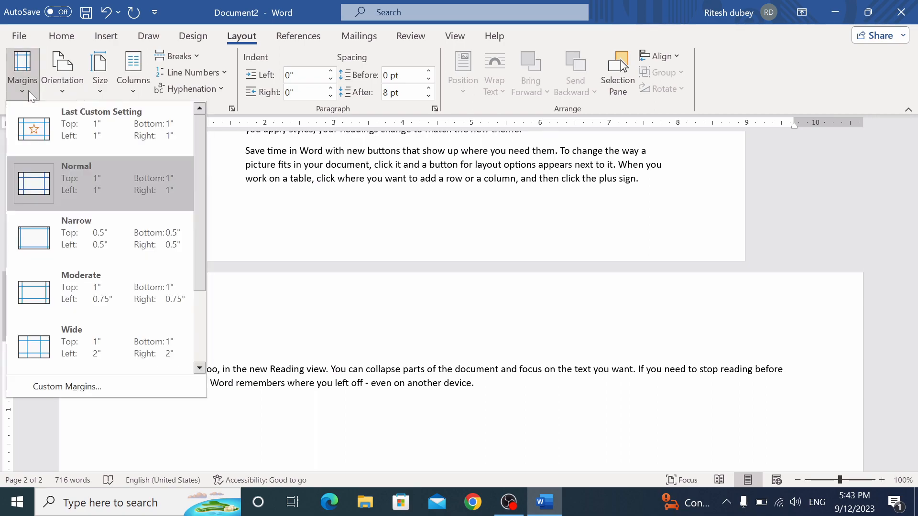
click(439, 432)
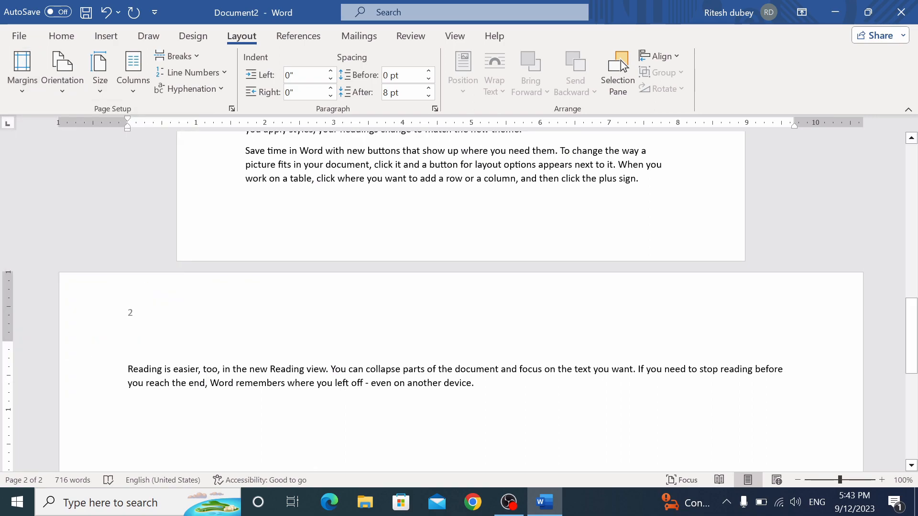
key(ctrl+z)
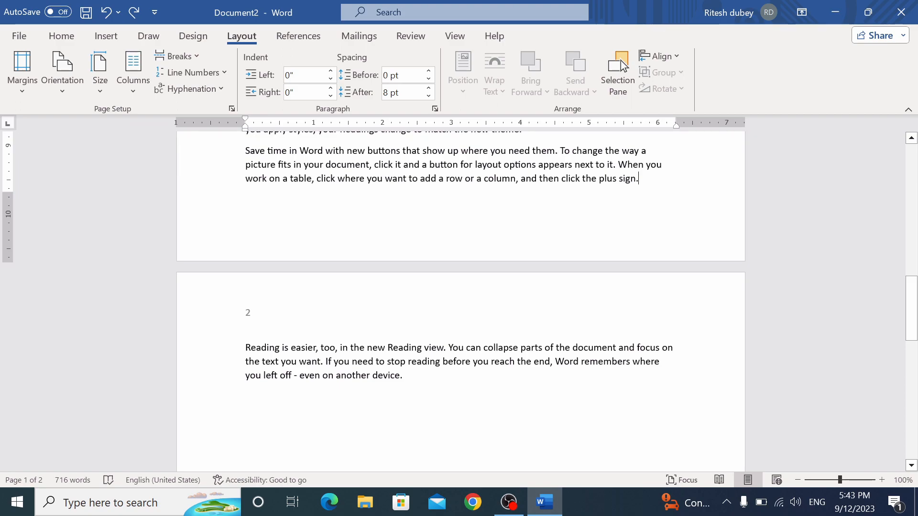
drag(909, 299, 908, 165)
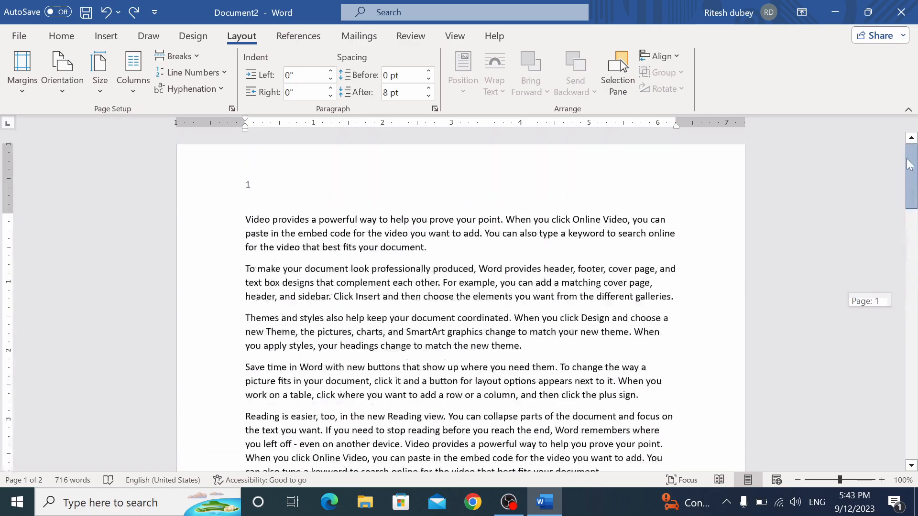
click(136, 89)
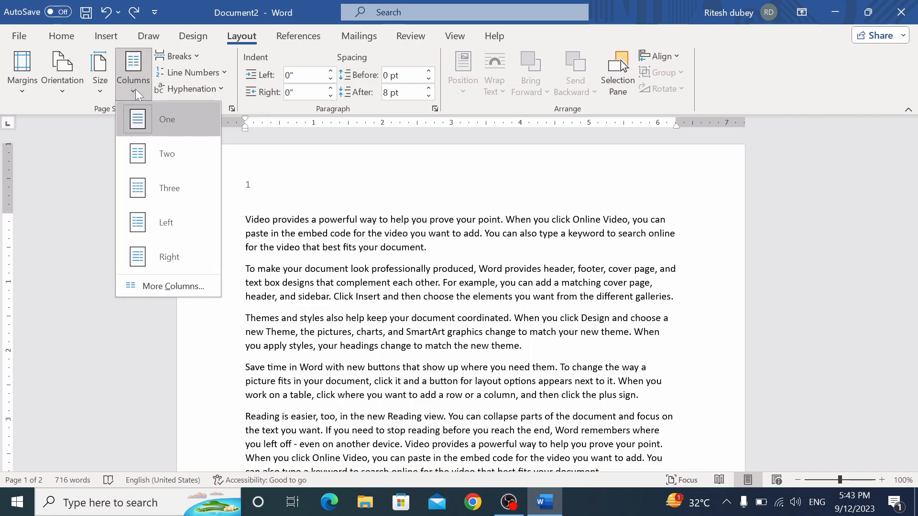
click(162, 156)
drag(912, 288, 913, 167)
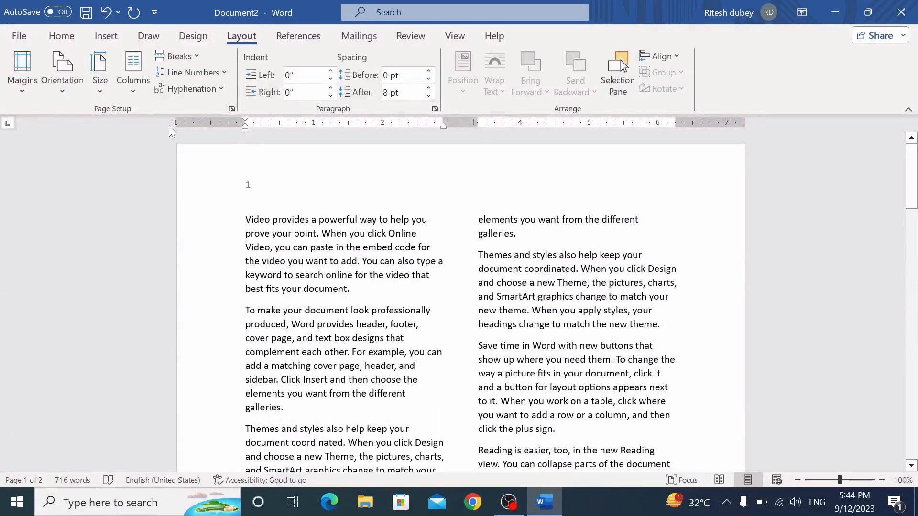
click(133, 72)
click(165, 187)
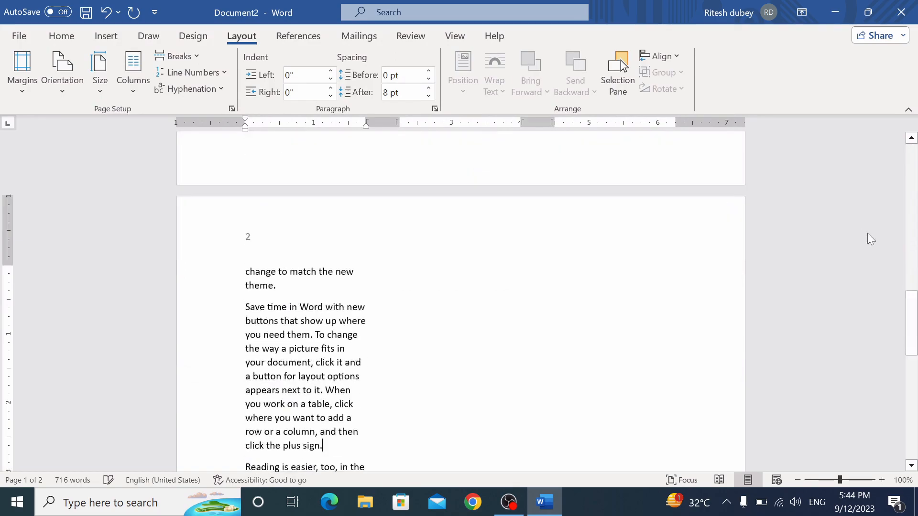
drag(914, 320, 914, 173)
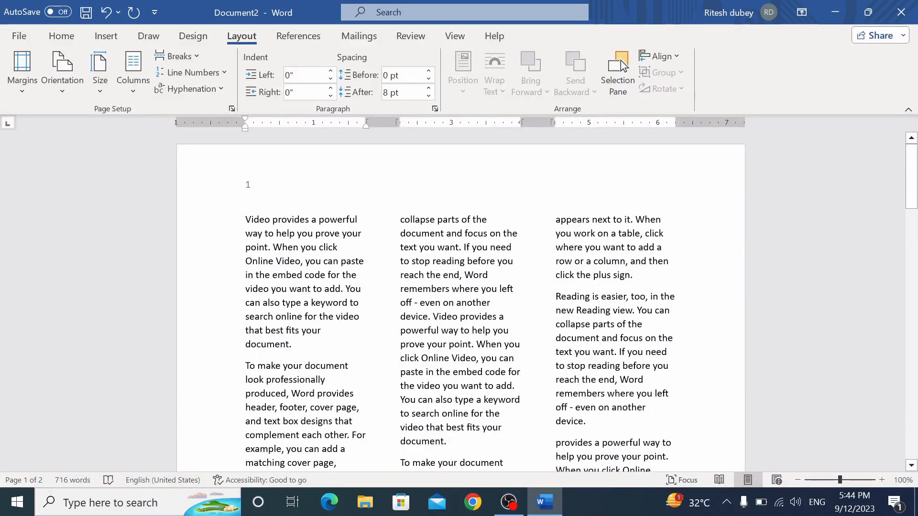
click(133, 72)
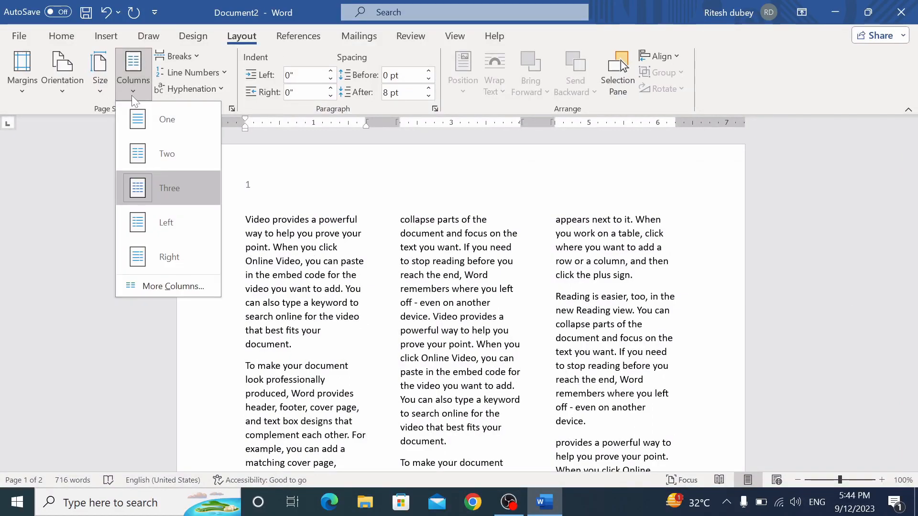
click(145, 124)
drag(907, 282, 907, 203)
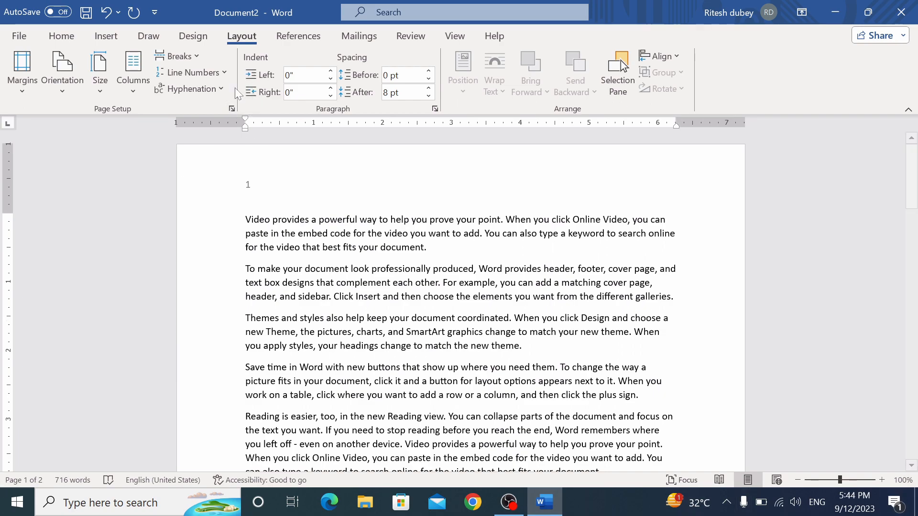
Number lines continuously and paste the copied paragraphs at empty line 45
click(225, 75)
click(218, 106)
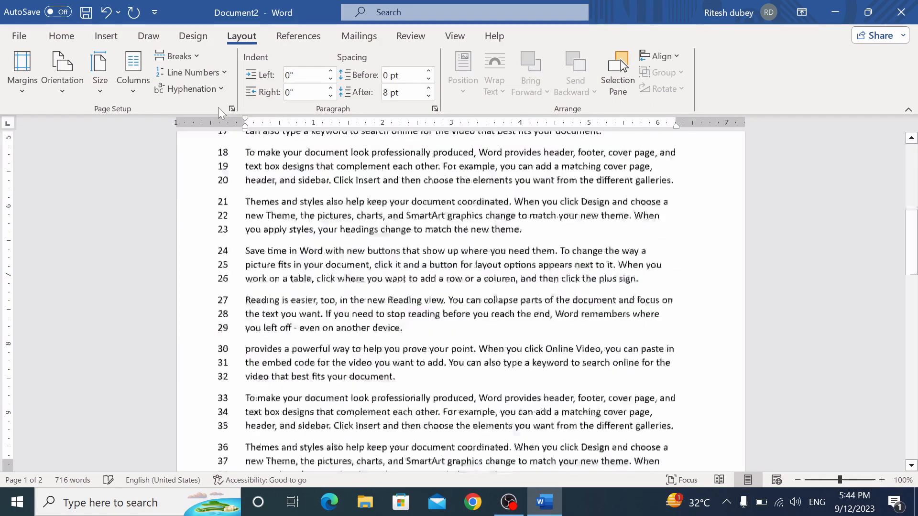
drag(916, 253, 917, 336)
click(282, 251)
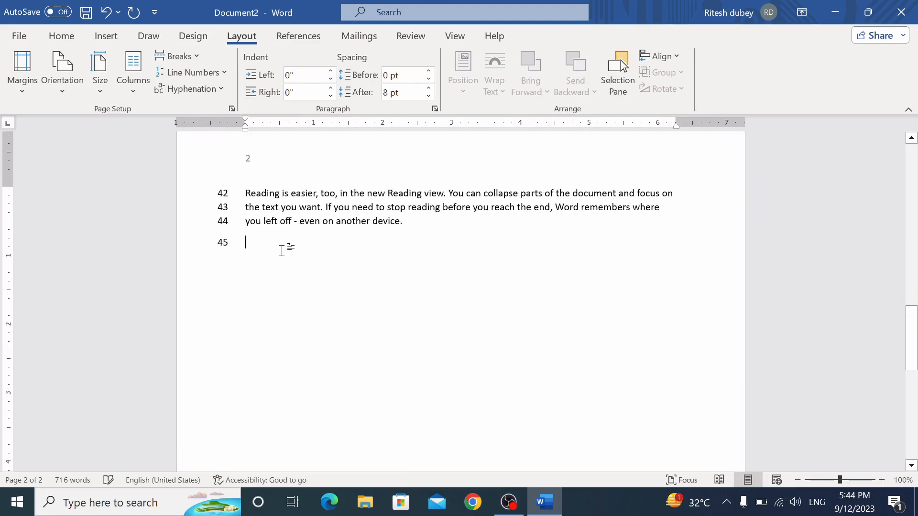
text(Video provides a powerful way to help you prove your point. When you click Online Video, you can paste in the embed code for the video you want to add. You can also type a keyword to search online for the video that best fits your document. To make your document look professionally produced, Word provides header, footer, cover page, and text box designs that complement each other. For example, you can add a matching cover page, header, and sidebar. Click Insert and then choose the elements you want from the different galleries. Themes and styles also help keep your document coordinated. When you click Design and choose a new Theme, the pictures, charts, and SmartArt graphics change to match your new theme. When you apply styles, your headings change to match the new theme. Save time in Word with new buttons that show up where you need them. To change the way a picture fits in your document, click it and a button for layout options appears next to it. When you work on a table, click where you want to add a row or a column, and then click the plus sign. Reading is easier, too, in the new Reading view. You can collapse parts of the document and focus on the text you want. If you need to stop reading before you reach the end, Word remembers where you left off - even on another device.)
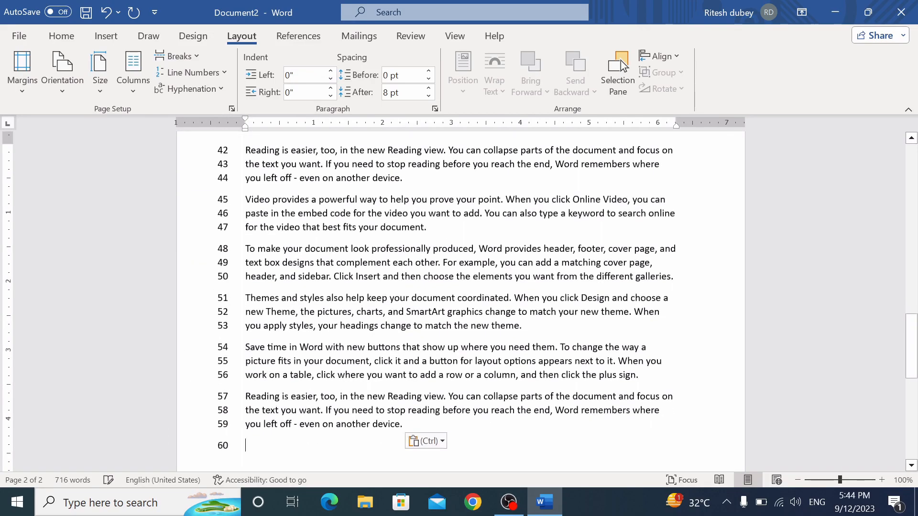
drag(913, 329, 914, 231)
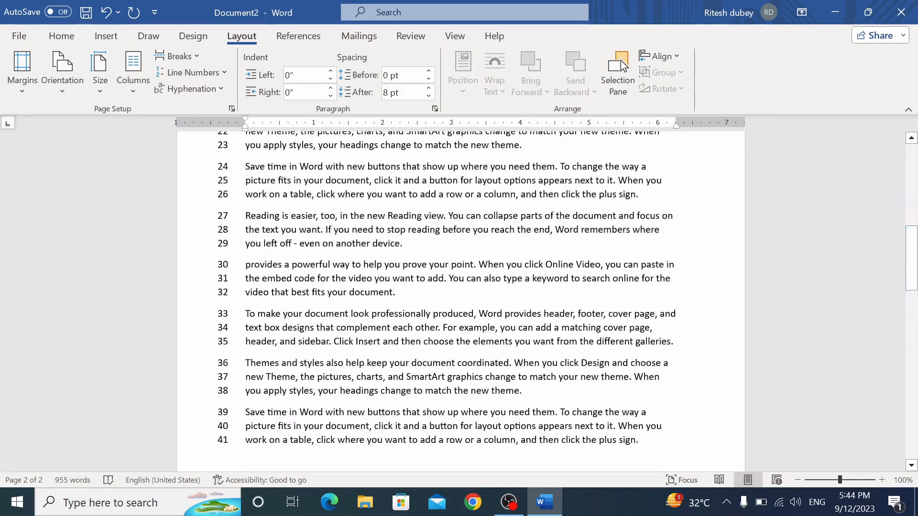
Try restarting line numbers on each page, then turn line numbering off
click(228, 75)
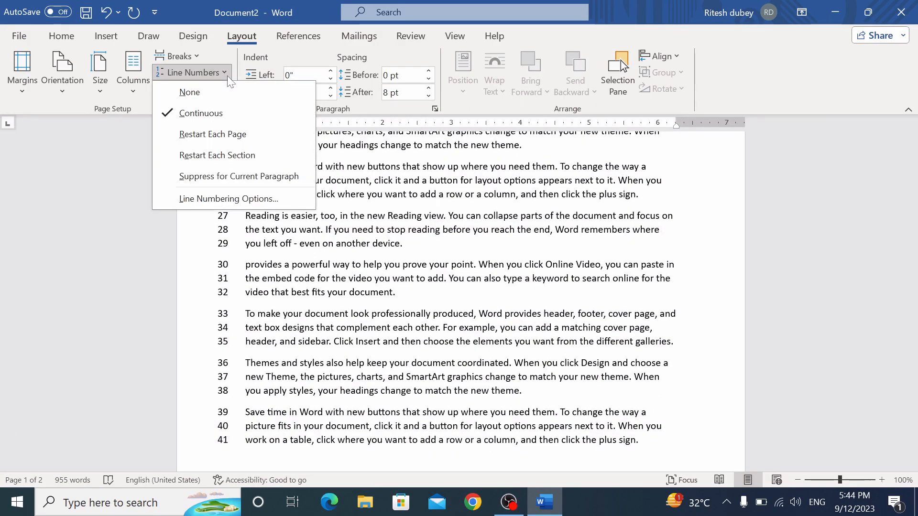
click(225, 135)
drag(912, 356, 911, 278)
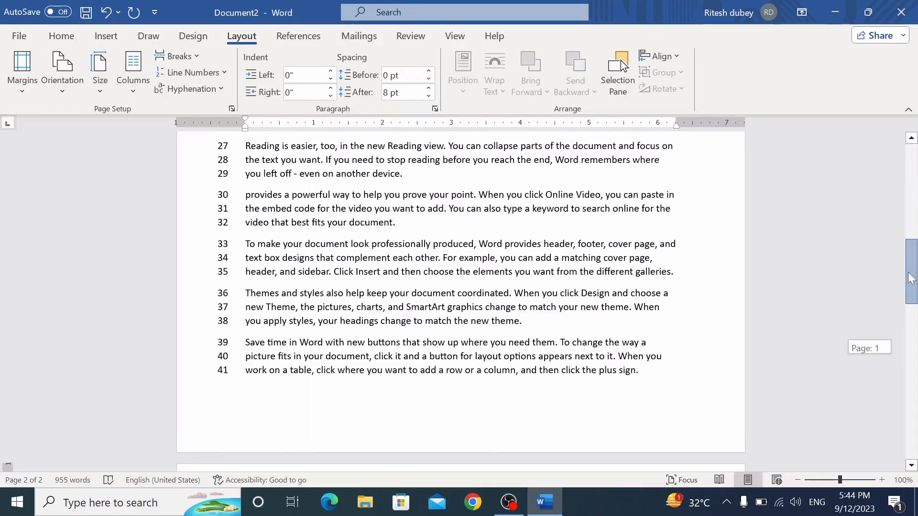
click(231, 74)
click(214, 90)
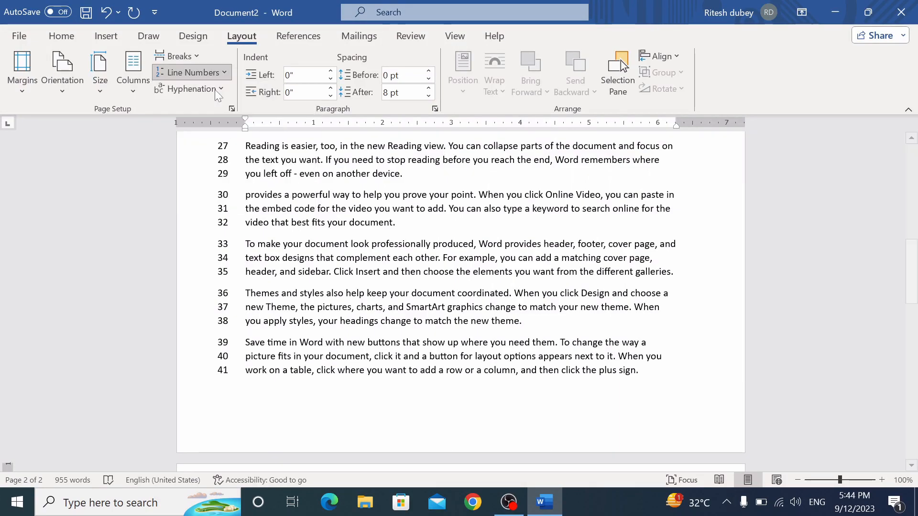
drag(915, 357, 915, 347)
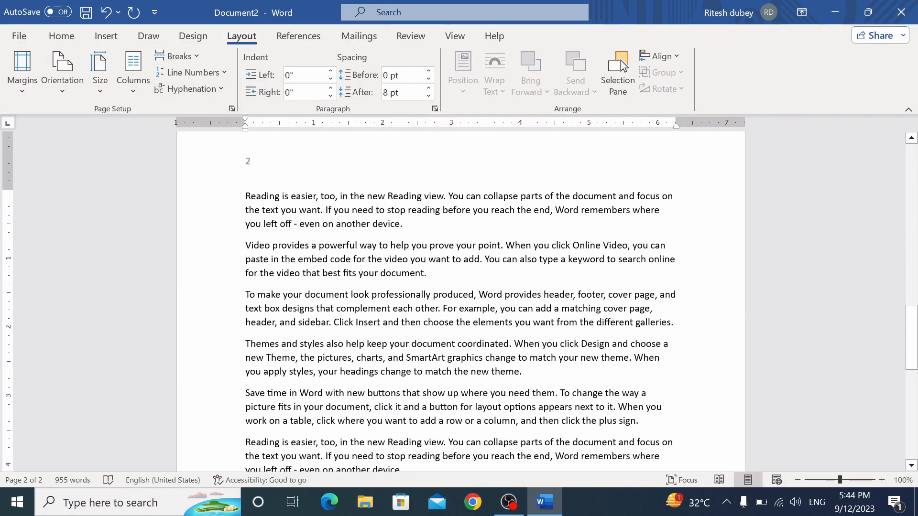
click(192, 91)
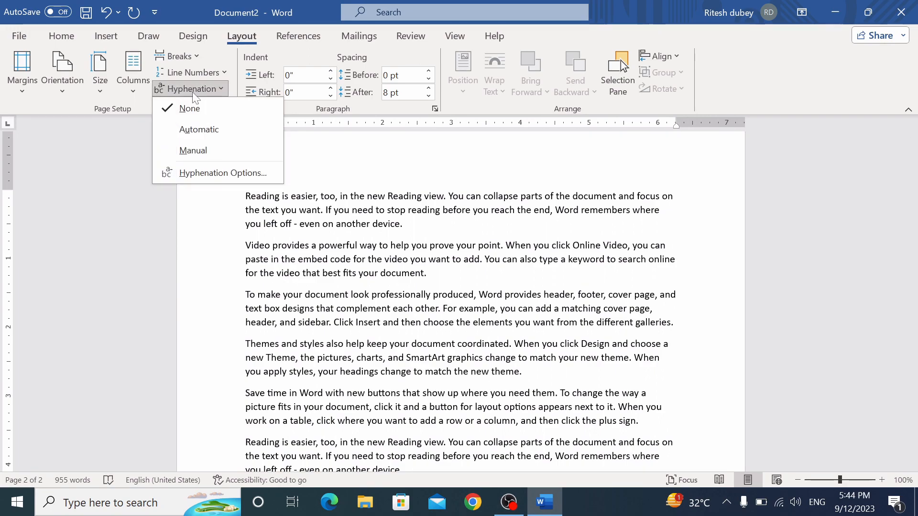
click(183, 134)
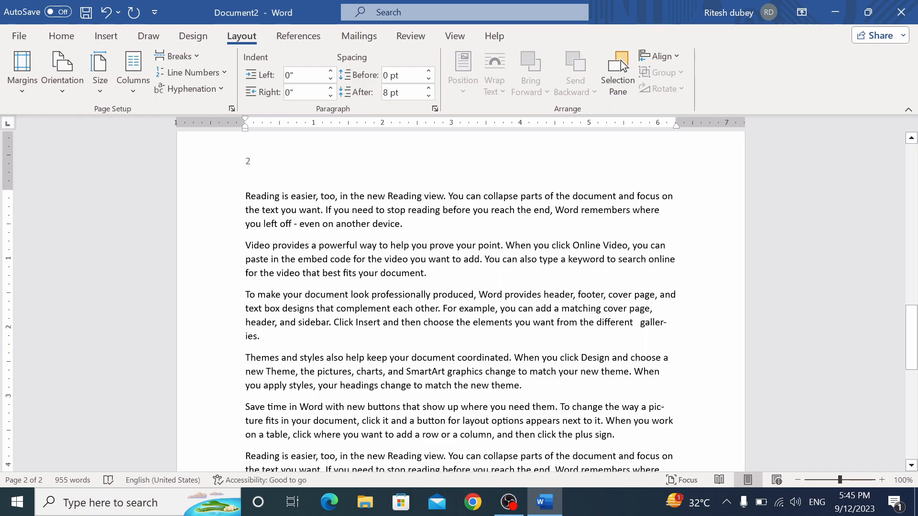
drag(912, 324, 913, 198)
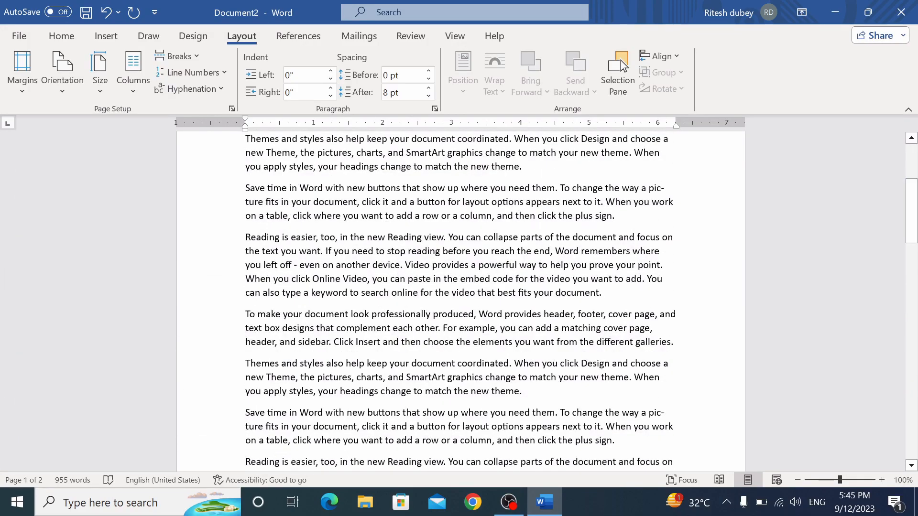
click(220, 87)
click(209, 103)
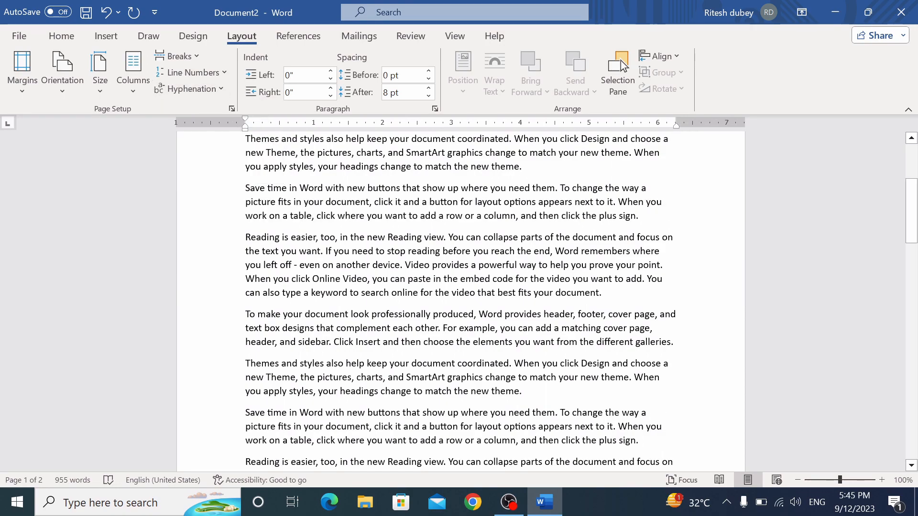
drag(912, 219, 912, 184)
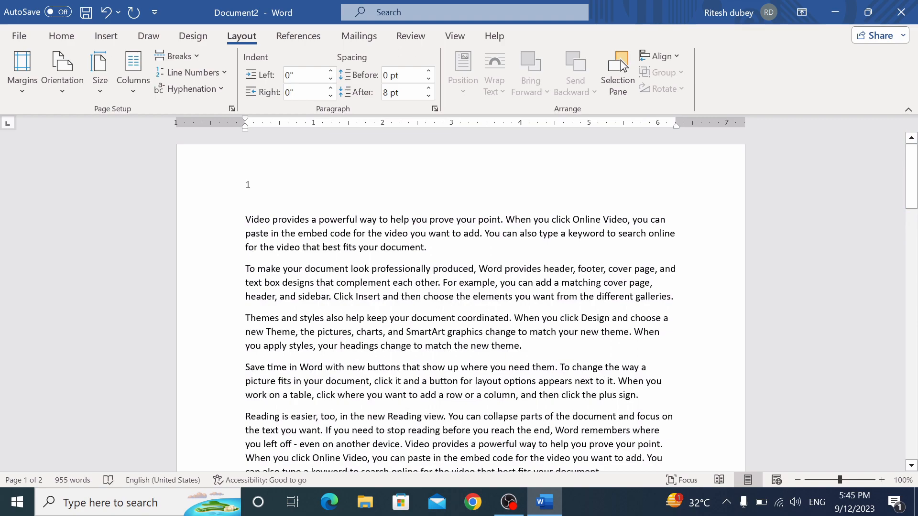
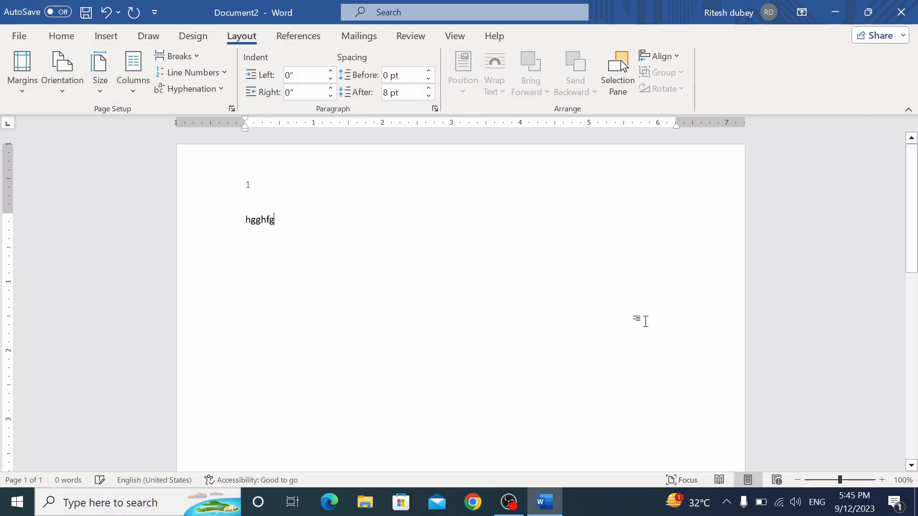
Type eleven short filler lines from 'Hgghfgfhfghfhgf hghdfg' to 'g', then select all the text
text( hghd)
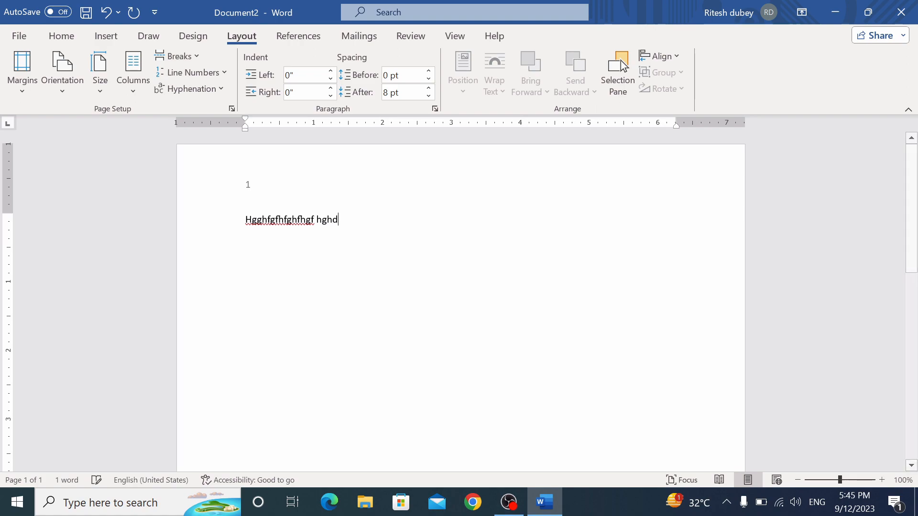
text(fg Hh Dfgh Dg Hd Hd Gh D gh D g)
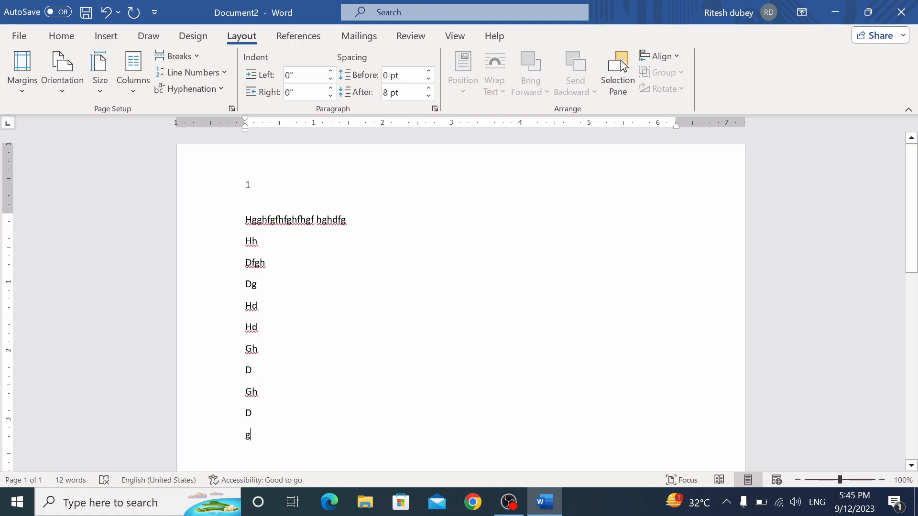
key(ctrl+a)
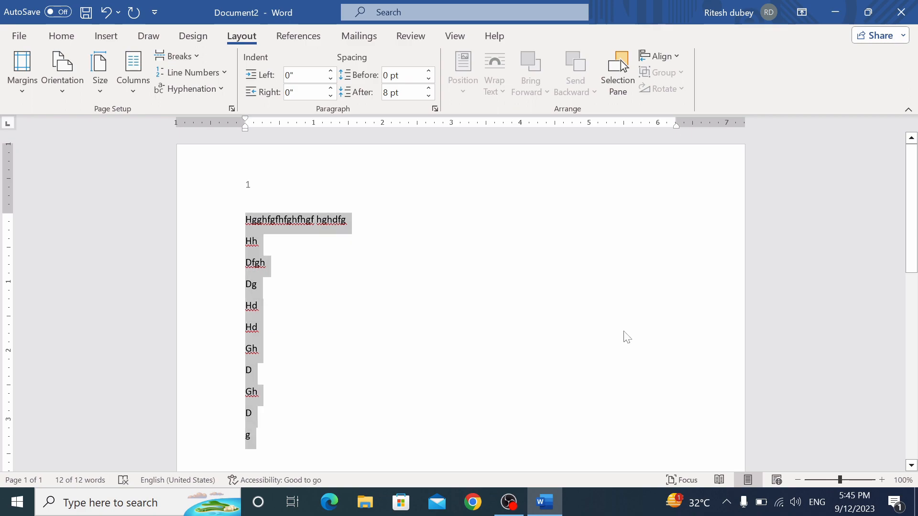
key(ctrl+r)
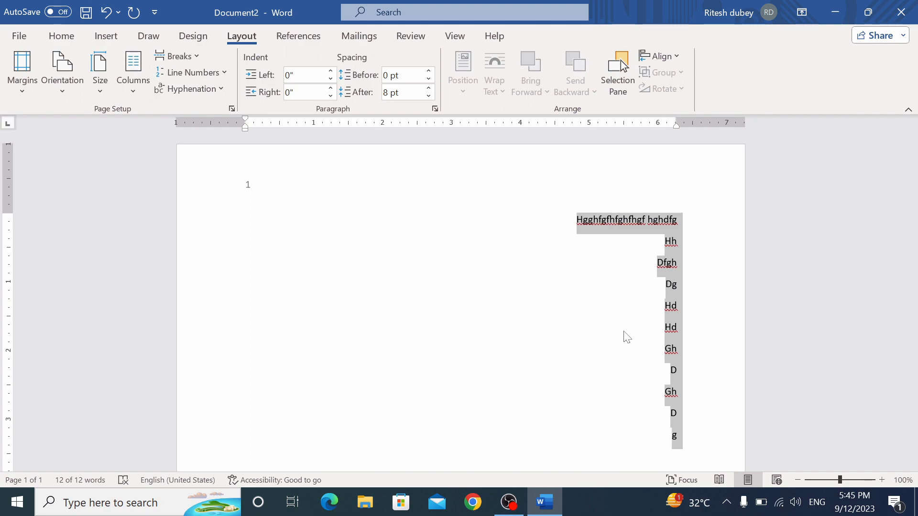
key(ctrl+l)
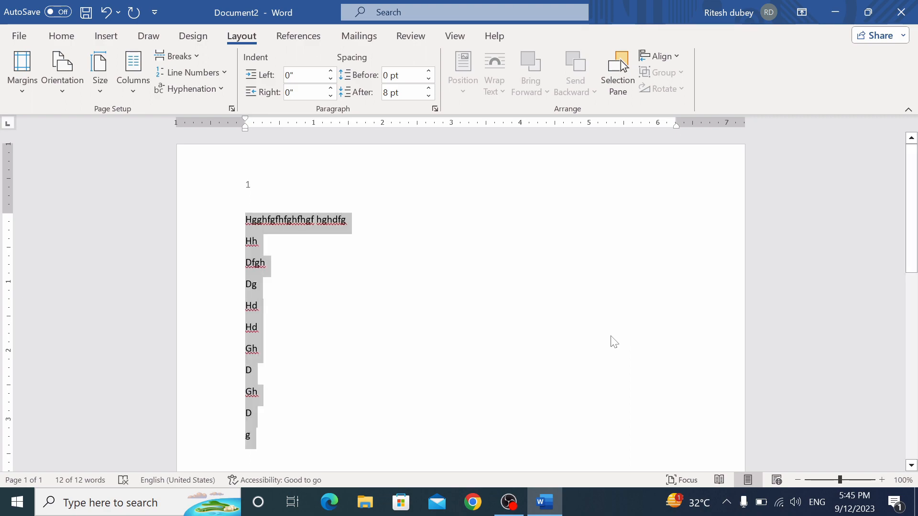
key(ctrl+e)
click(609, 333)
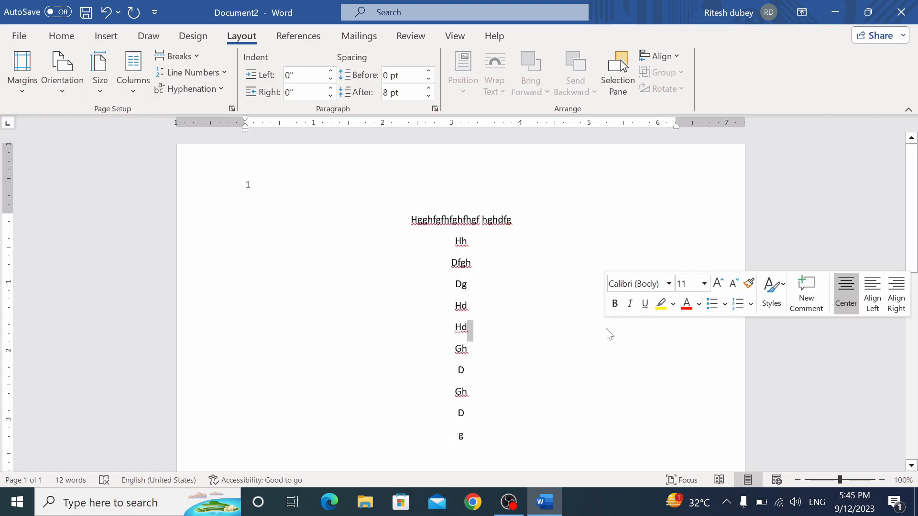
key(ctrl+a)
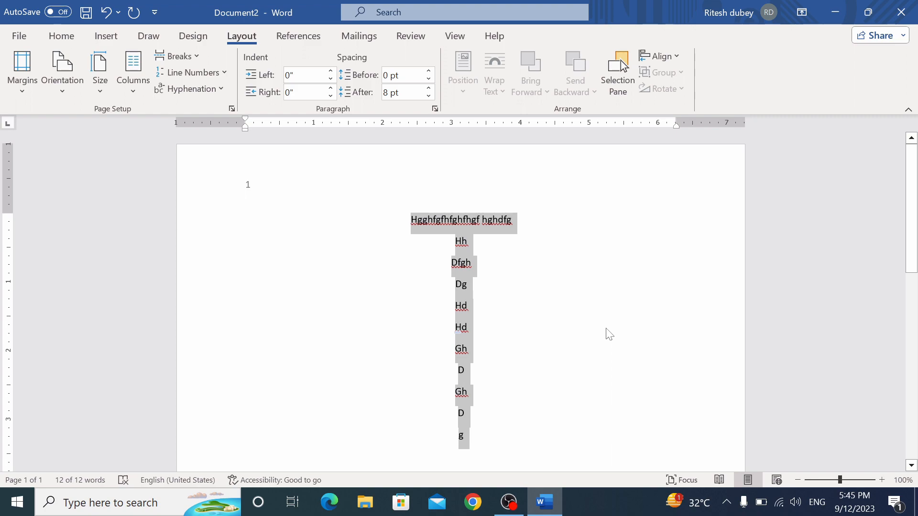
key(ctrl+l)
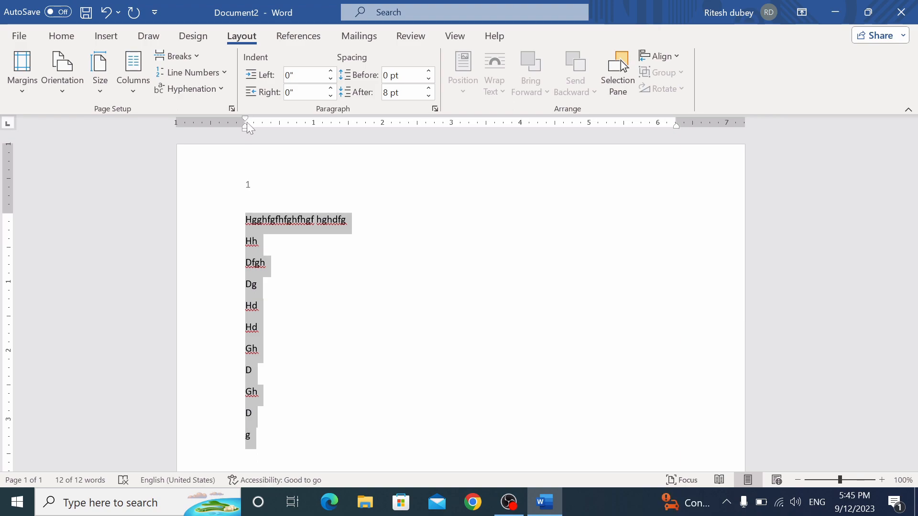
Raise the left indent of the selected lines step by step to 0.8"
click(331, 71)
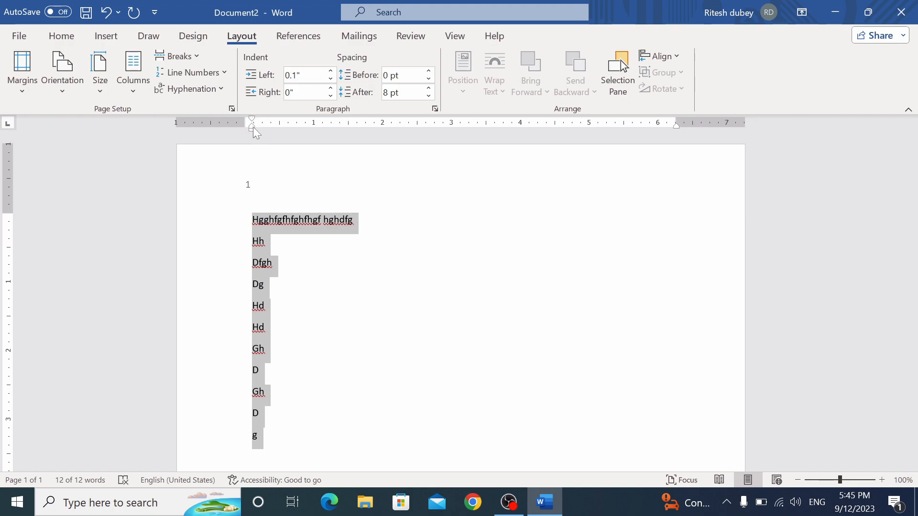
click(331, 72)
click(331, 71)
click(331, 72)
click(331, 71)
click(331, 72)
click(331, 71)
click(331, 72)
Add the lines g, df, g, g, f and gsf at the end of the text
scroll(363, 268, down, 3)
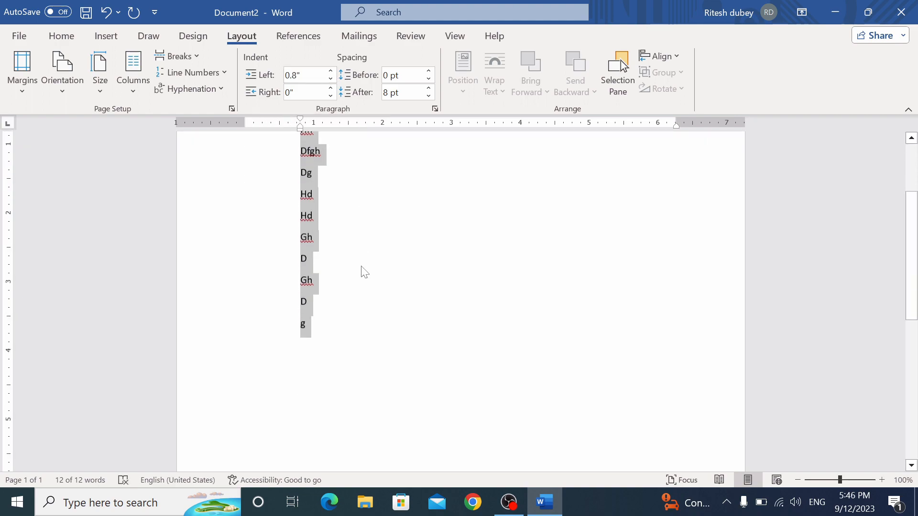
key(Right)
text(g df g g f gsf)
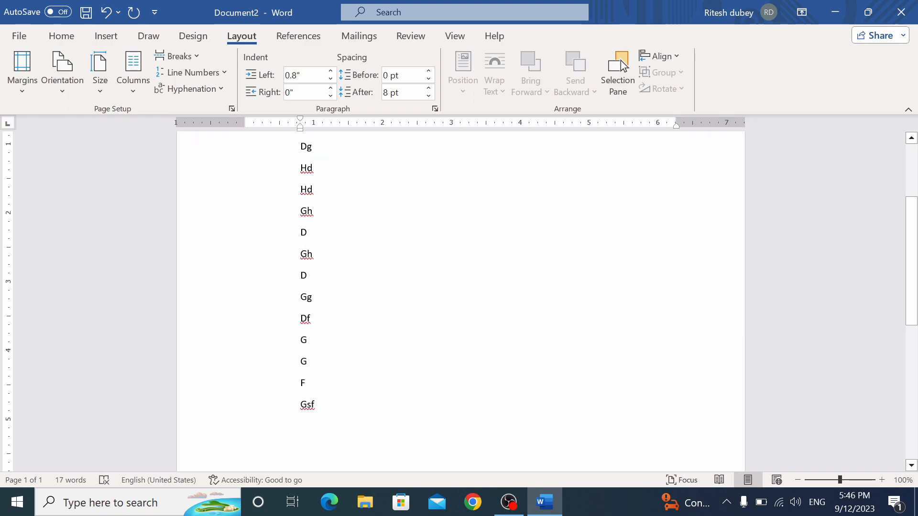
Select all the lines and lower the left indent back to 0"
scroll(460, 301, up, 3)
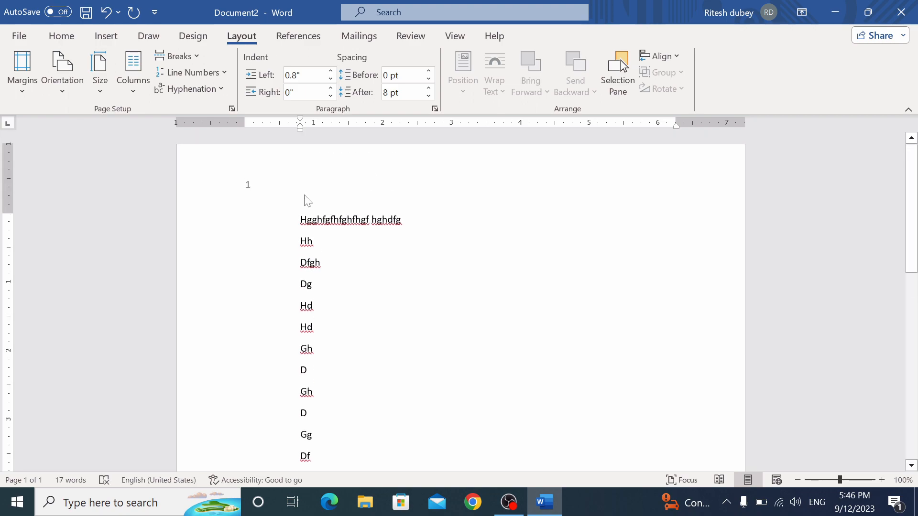
drag(300, 216, 315, 471)
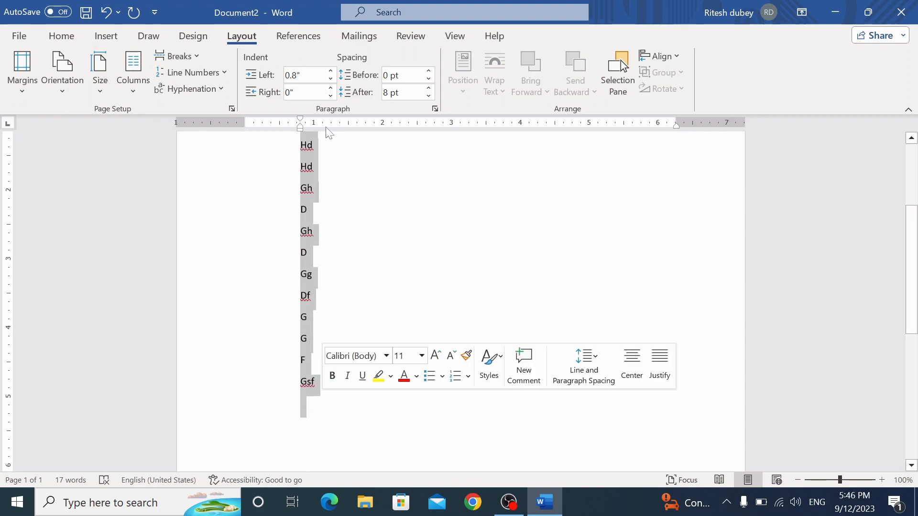
click(331, 79)
click(331, 79)
click(331, 79)
click(331, 79)
click(331, 79)
click(330, 79)
click(331, 79)
click(331, 79)
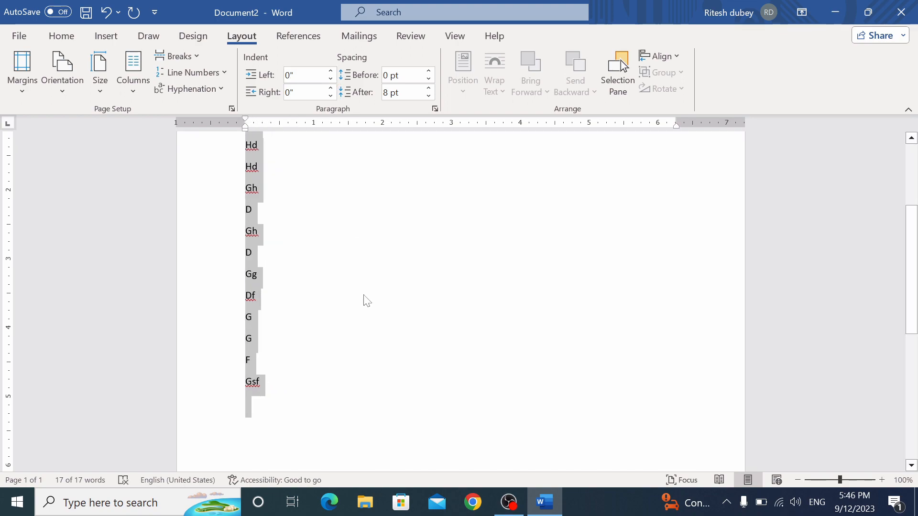
drag(913, 243, 913, 187)
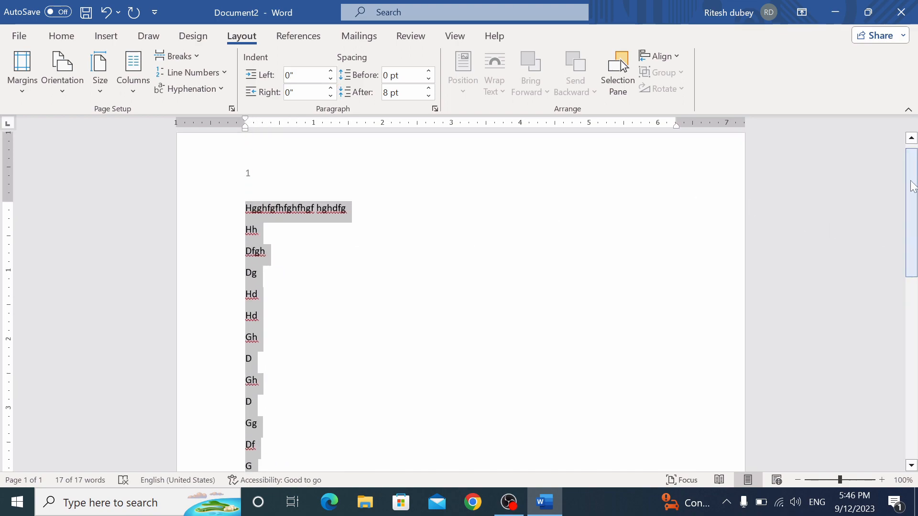
Right-align all lines and step the right indent from -0.1" up to 0.9"
key(ctrl+r)
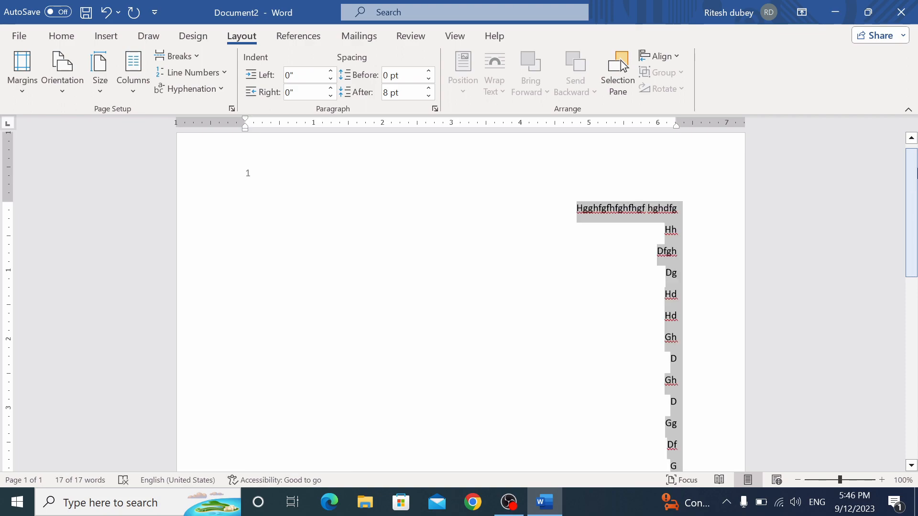
click(330, 96)
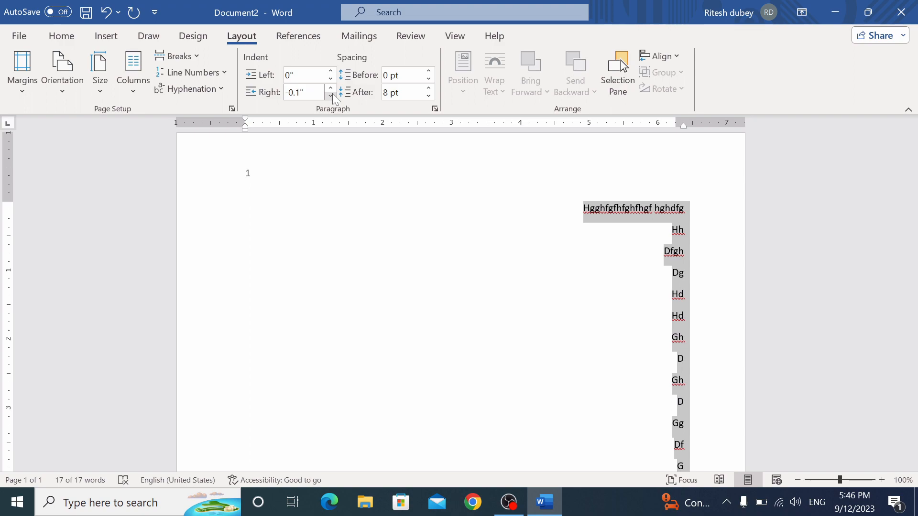
click(330, 89)
click(330, 89)
click(330, 89)
click(331, 89)
click(331, 89)
click(330, 89)
click(331, 89)
click(330, 89)
click(330, 89)
click(330, 89)
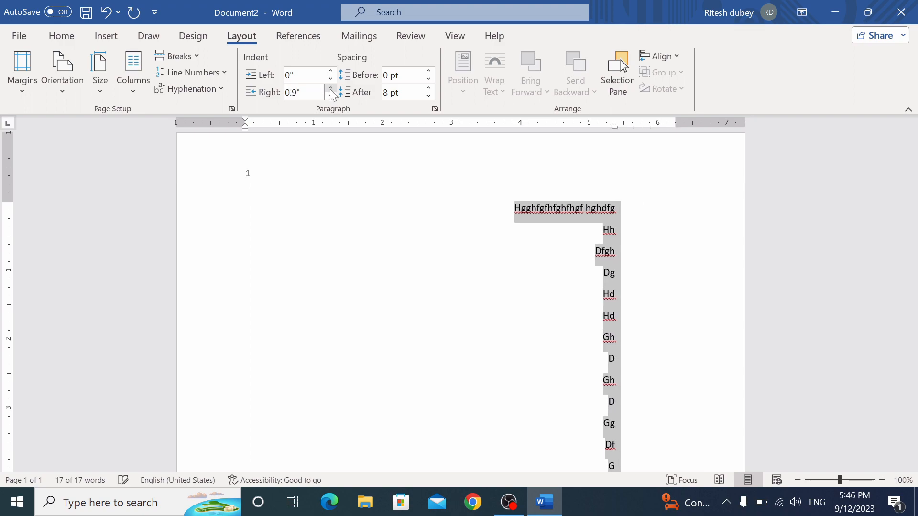
Drag the ruler's right indent marker inward, then reset the right indent to 0" for all text
mouse_move(614, 126)
mouse_down()
mouse_move(581, 131)
mouse_move(657, 139)
mouse_move(602, 140)
mouse_move(623, 137)
mouse_up()
key(ctrl+a)
click(330, 88)
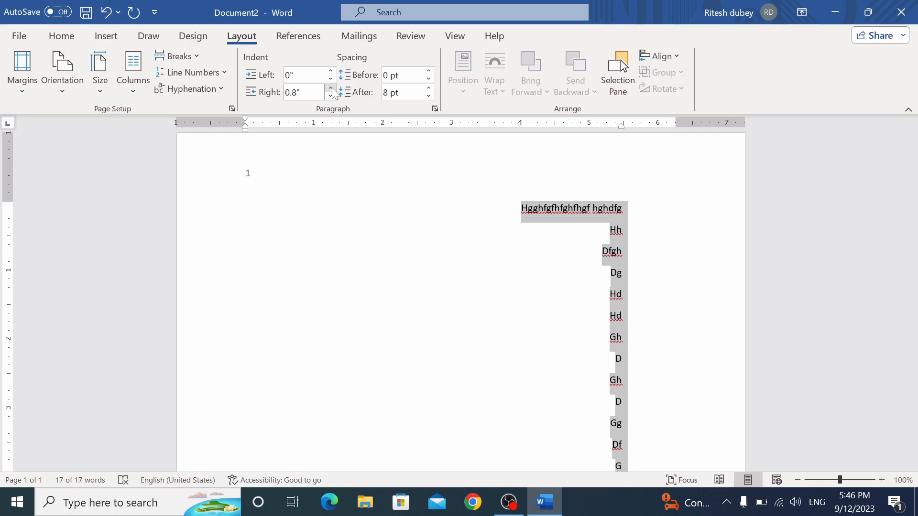
click(329, 97)
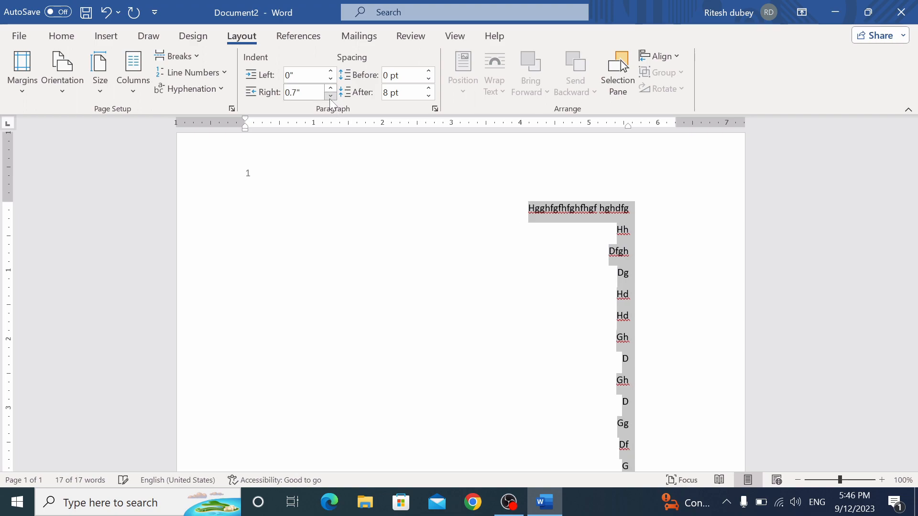
click(330, 97)
click(329, 97)
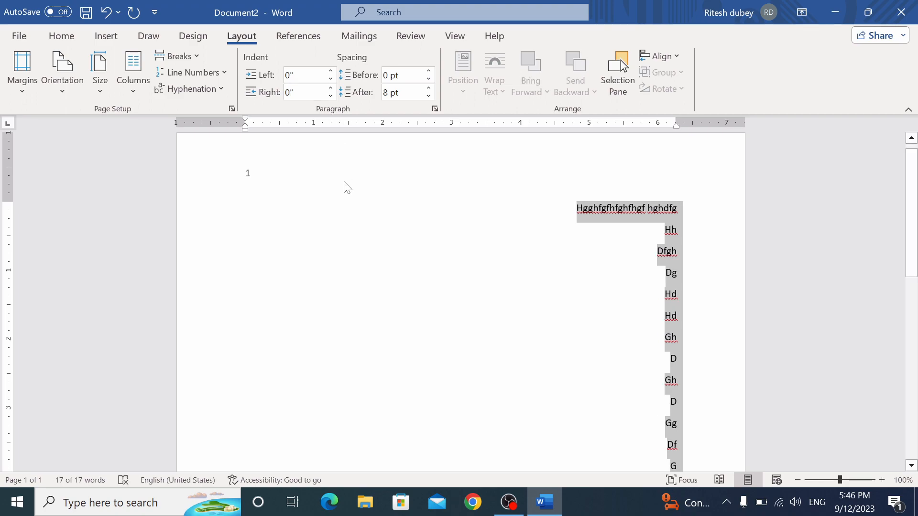